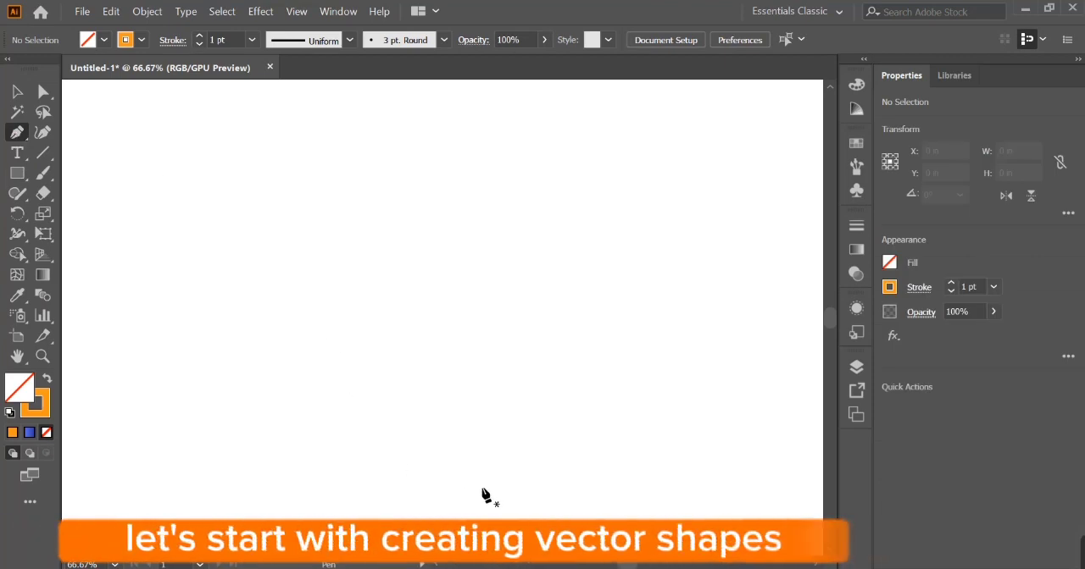
# - Draw an open zigzag half-profile about 1.9 in wide and 4.7 in tall with the Pen tool, from the base up
pyautogui.moveTo(491, 508); pyautogui.dragTo(467, 514)
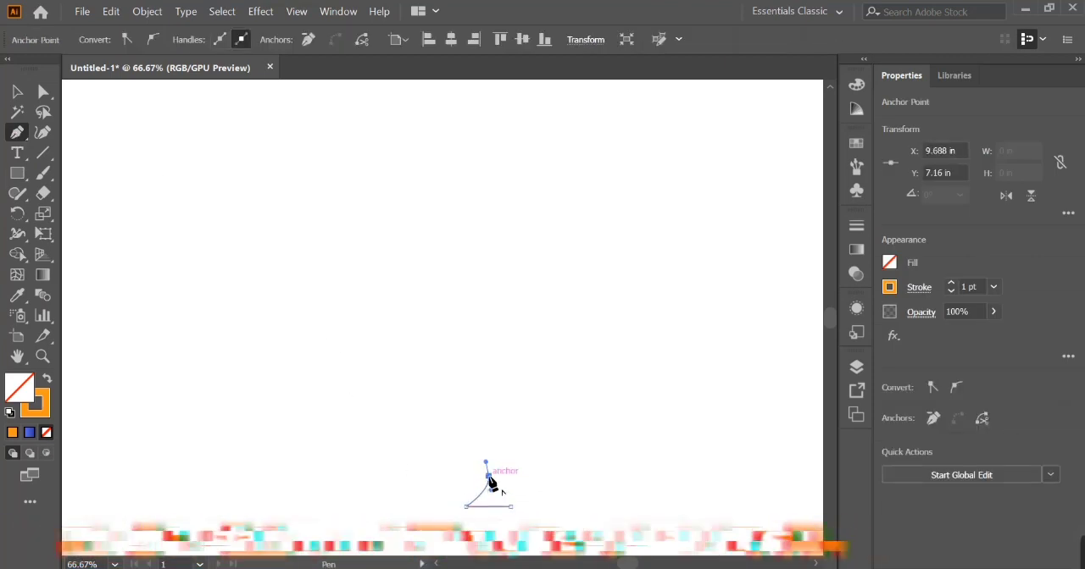
pyautogui.click(489, 477)
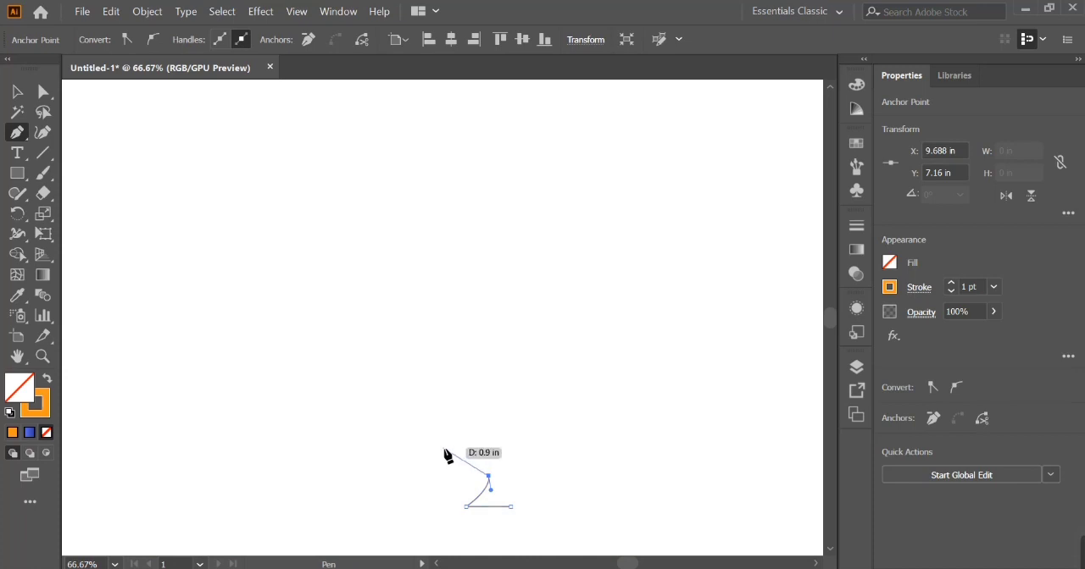
pyautogui.click(483, 413)
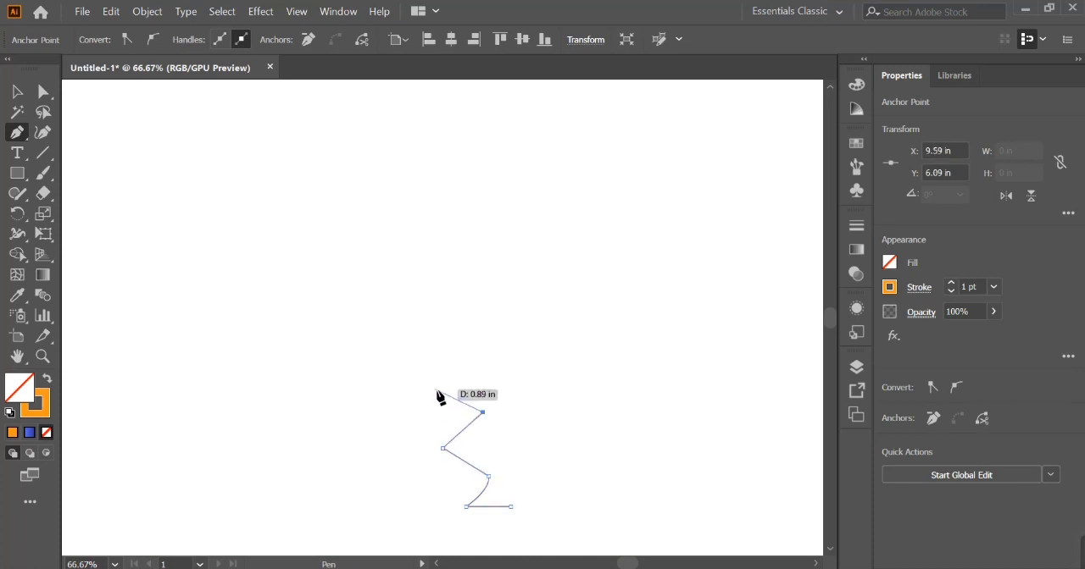
pyautogui.click(501, 336)
pyautogui.click(516, 315)
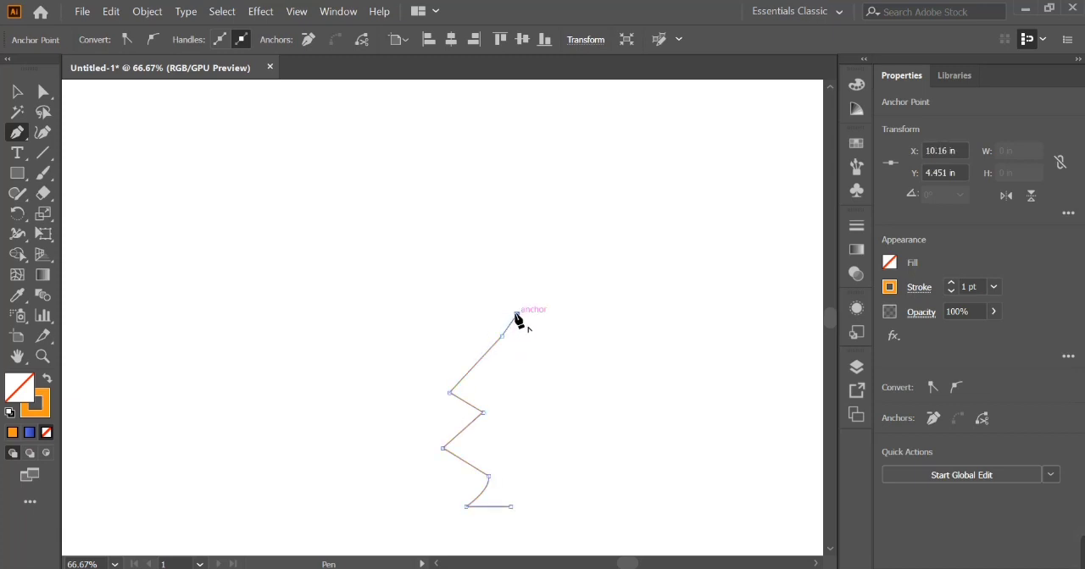
pyautogui.click(492, 291)
pyautogui.click(556, 226)
# - Bend the two straight segments meeting at the profile's mid-height anchor into curves with the Anchor Point tool
pyautogui.click(19, 136)
pyautogui.click(68, 197)
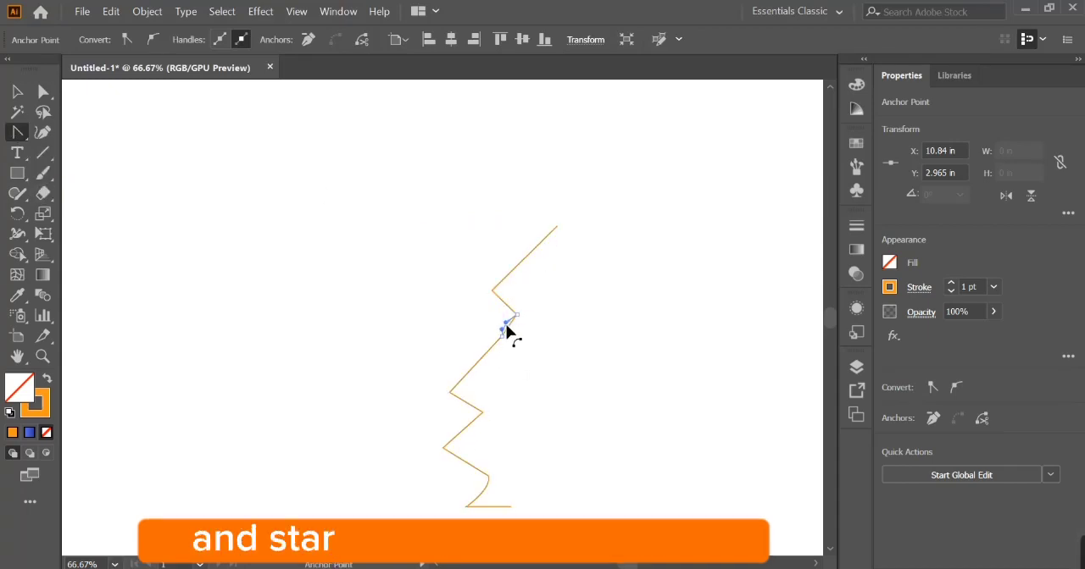
pyautogui.moveTo(501, 336); pyautogui.dragTo(499, 349)
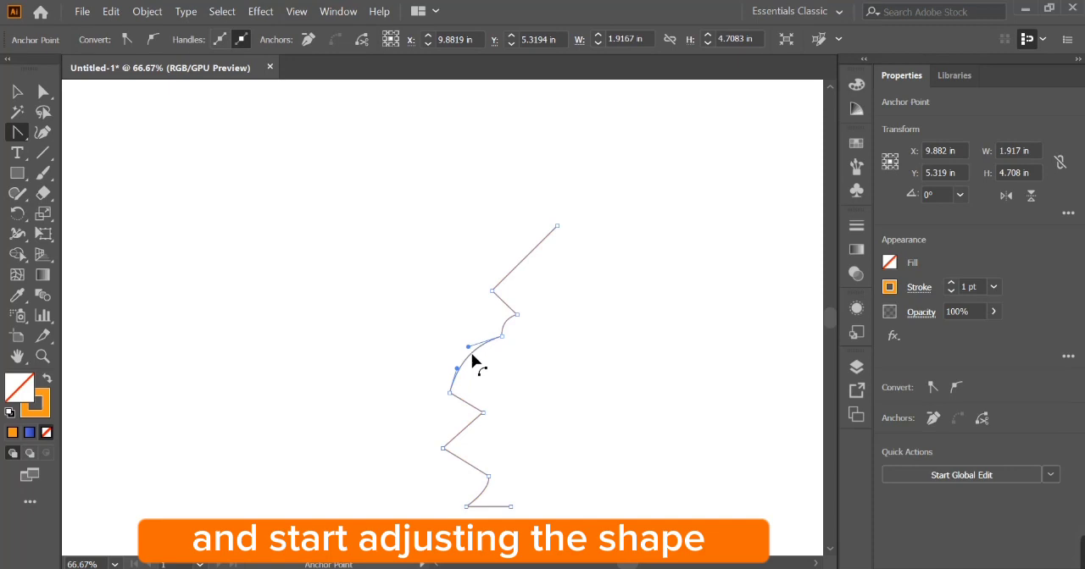
# - Round the upper outward corner and the mid-height outward corner of the profile with the Direct Selection tool
pyautogui.click(42, 91)
pyautogui.click(492, 291)
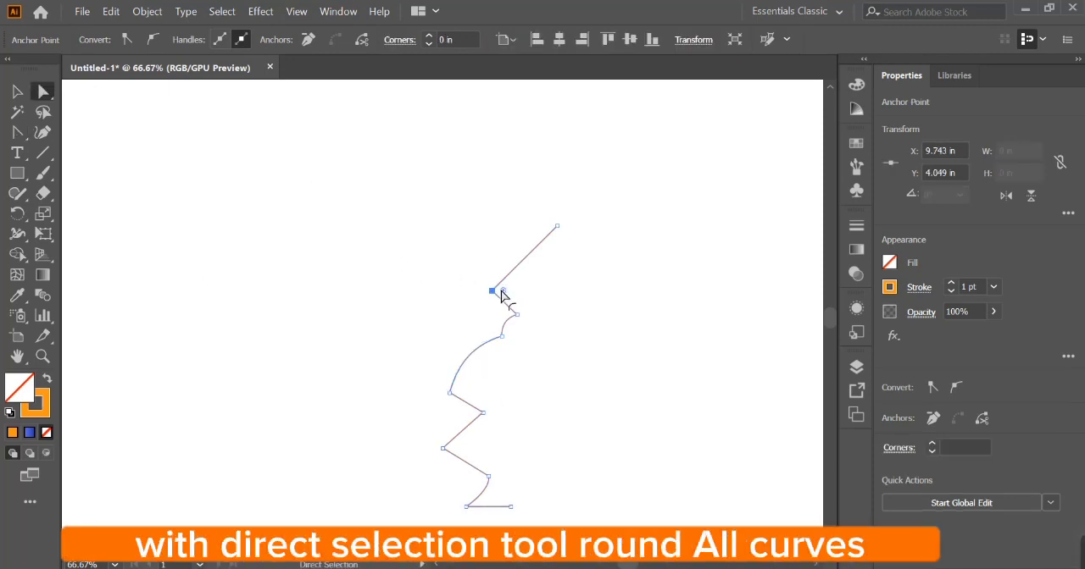
pyautogui.moveTo(500, 292); pyautogui.dragTo(525, 294)
pyautogui.click(502, 338)
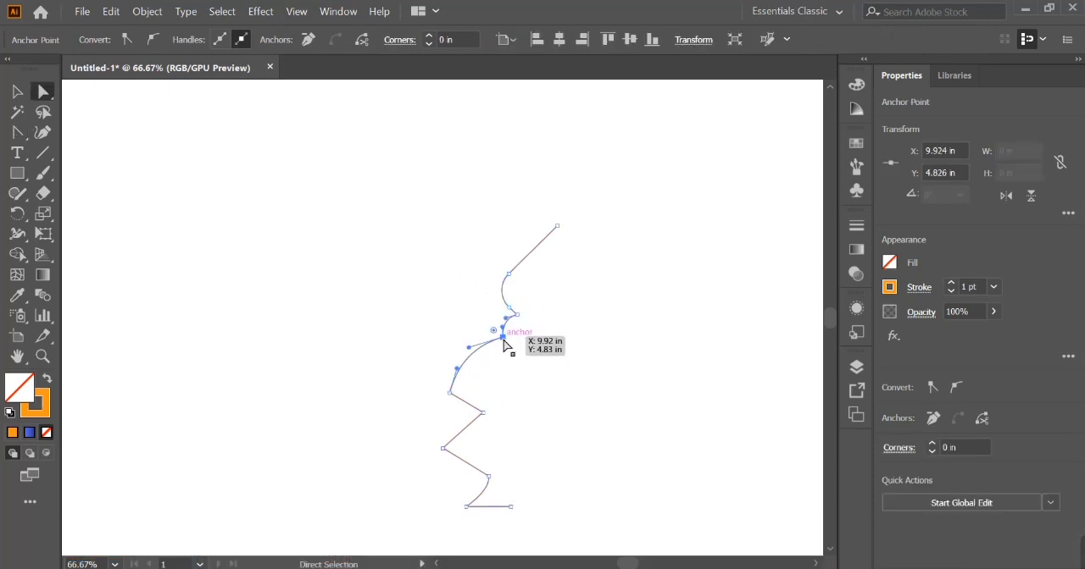
pyautogui.click(450, 395)
pyautogui.moveTo(461, 390); pyautogui.dragTo(471, 386)
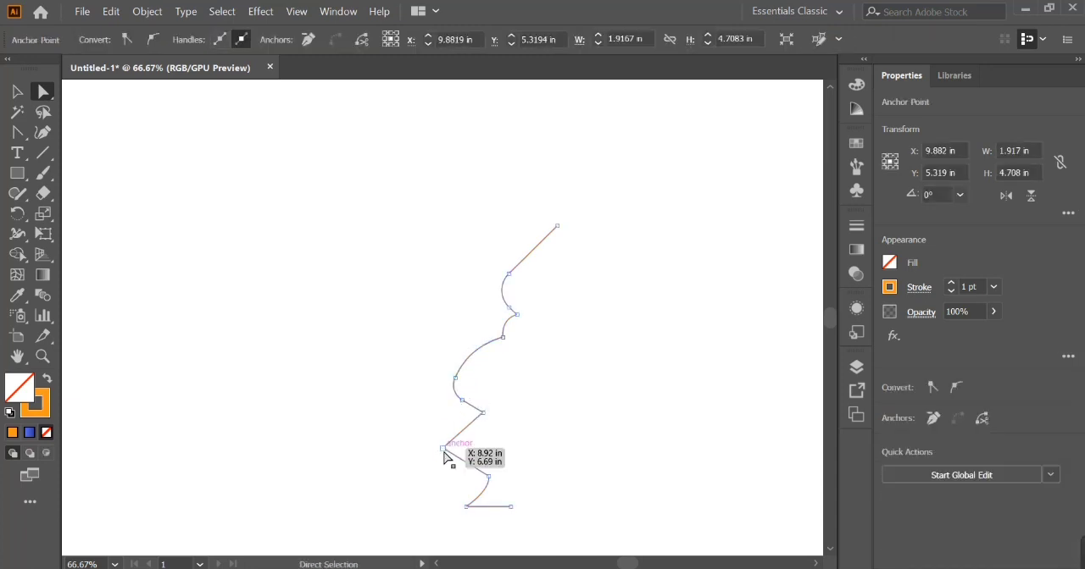
# - Round the lower outward corner and the inward corner just above the base of the profile
pyautogui.click(444, 449)
pyautogui.moveTo(454, 450); pyautogui.dragTo(476, 485)
pyautogui.click(489, 478)
pyautogui.click(449, 444)
pyautogui.moveTo(463, 447); pyautogui.dragTo(465, 450)
# - Extend the profile's base line by moving its free endpoint right to about X 10.48 in
pyautogui.hotkey('shift', 'Right')
pyautogui.hotkey('shift', 'Right')
pyautogui.hotkey('shift', 'Right')
pyautogui.hotkey('shift', 'Right')
pyautogui.hotkey('shift', 'Right')
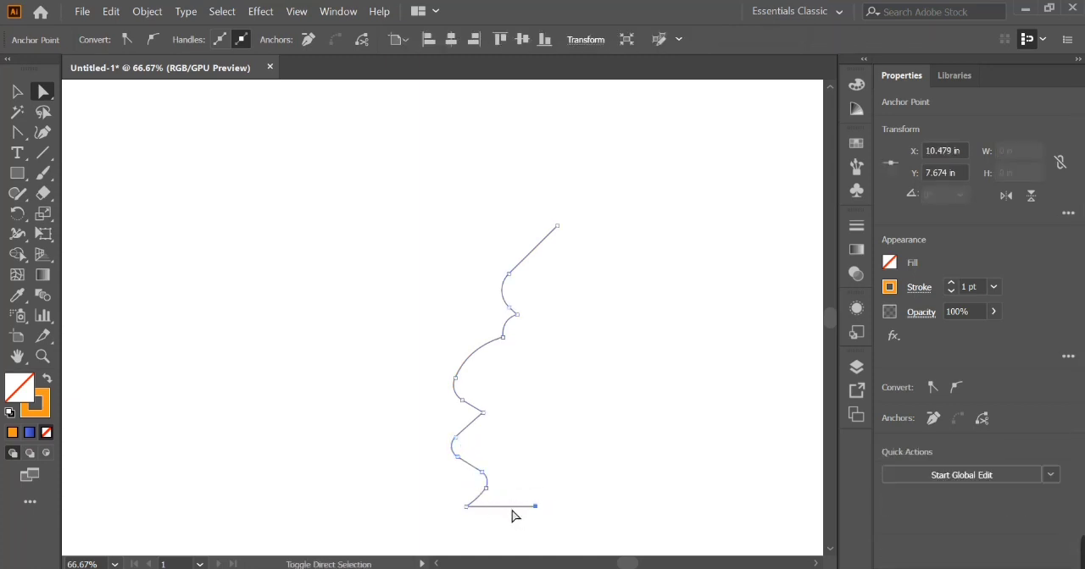
pyautogui.click(521, 482)
# - Move the profile left and apply a 360° 3D Revolve with Front position and the offset from the Right Edge
pyautogui.press('v')
pyautogui.moveTo(460, 399); pyautogui.dragTo(211, 377)
pyautogui.click(260, 11)
pyautogui.moveTo(307, 110)
pyautogui.click(484, 133)
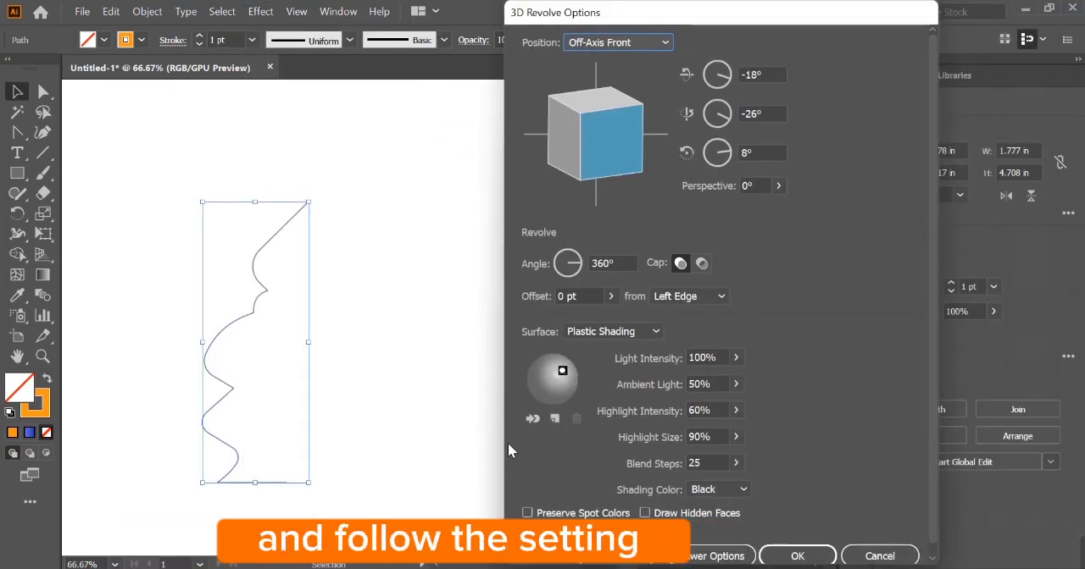
pyautogui.click(542, 558)
pyautogui.click(689, 296)
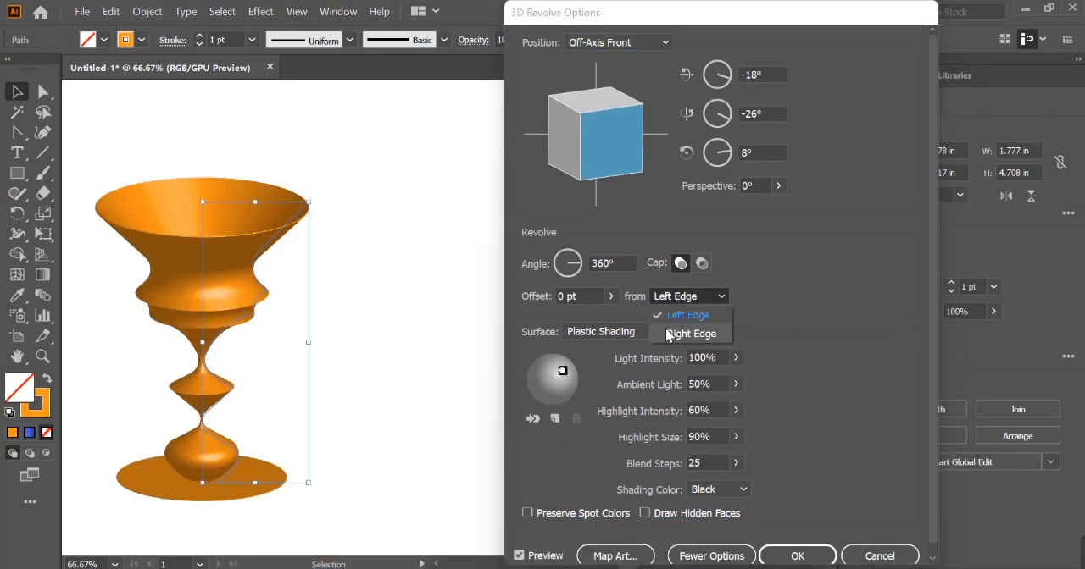
pyautogui.click(682, 329)
pyautogui.click(618, 41)
pyautogui.click(622, 83)
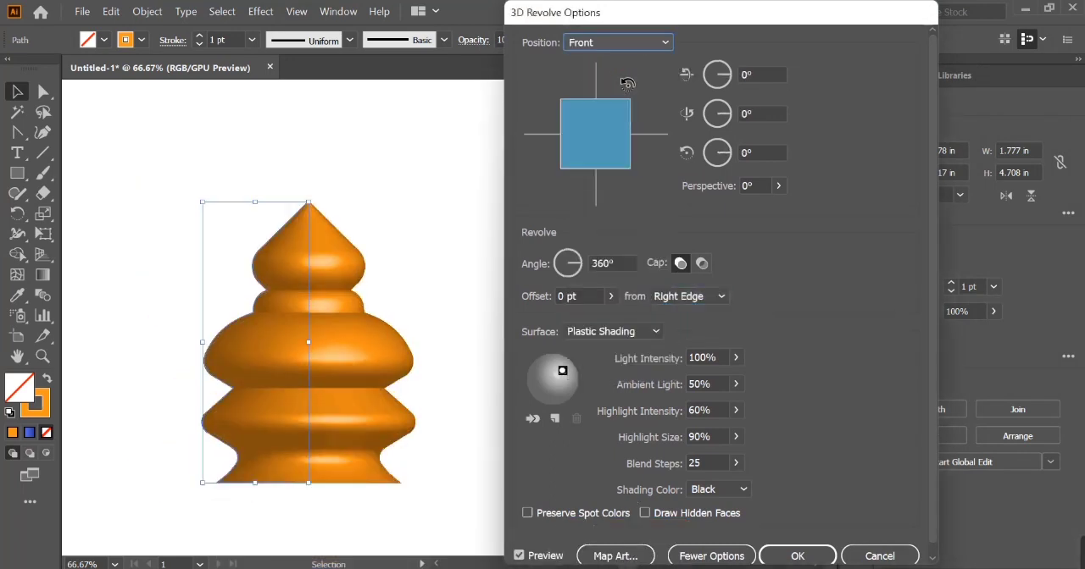
pyautogui.click(797, 556)
# - Expand the revolved dome's appearance and scale it down to about 1.8 × 2.37 in at the artboard's upper left
pyautogui.click(147, 11)
pyautogui.click(230, 240)
pyautogui.moveTo(421, 494); pyautogui.dragTo(189, 224)
pyautogui.click(271, 301)
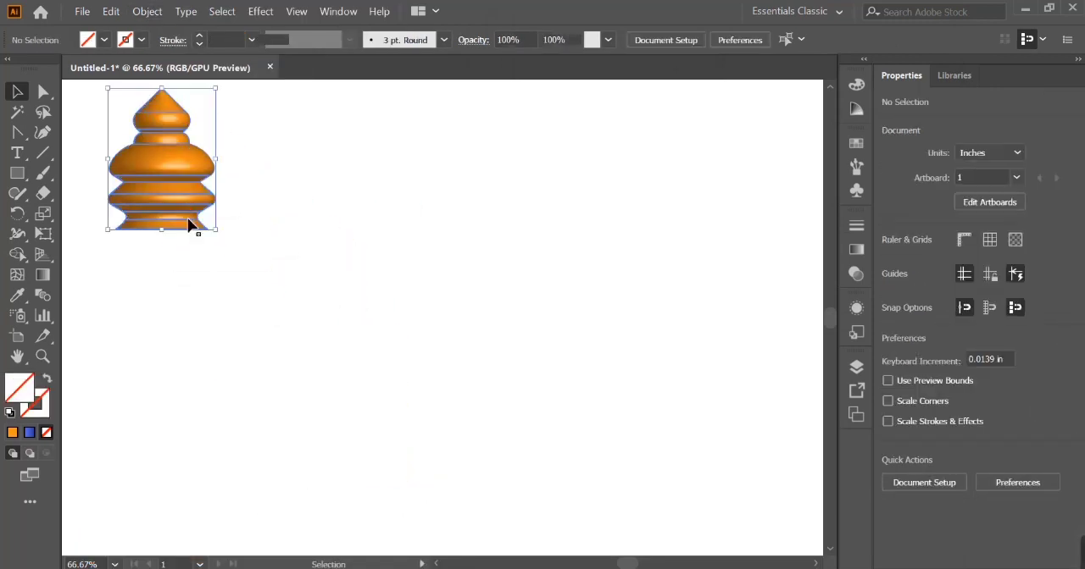
pyautogui.press('a')
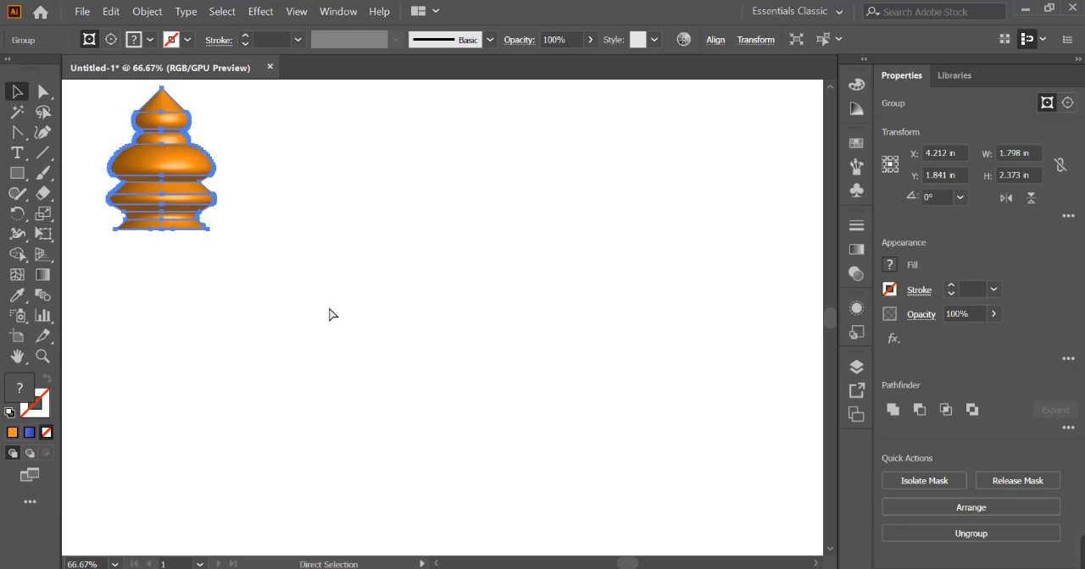
pyautogui.press('v')
pyautogui.click(444, 448)
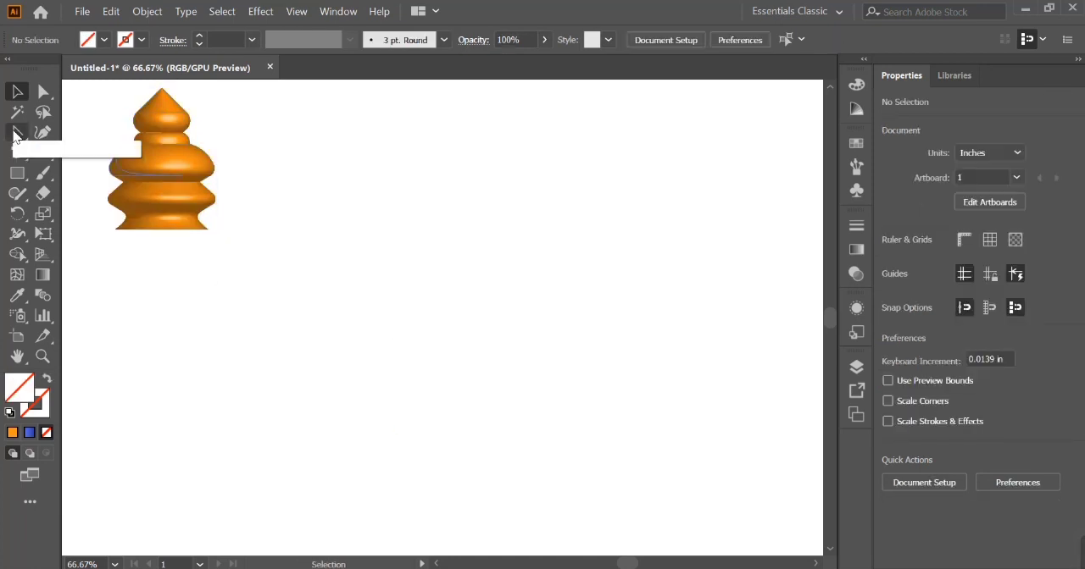
# - Draw an open half-arch path about 1.36 × 4.69 in with the Pen tool: slanted line, small notch, long vertical side
pyautogui.click(17, 133)
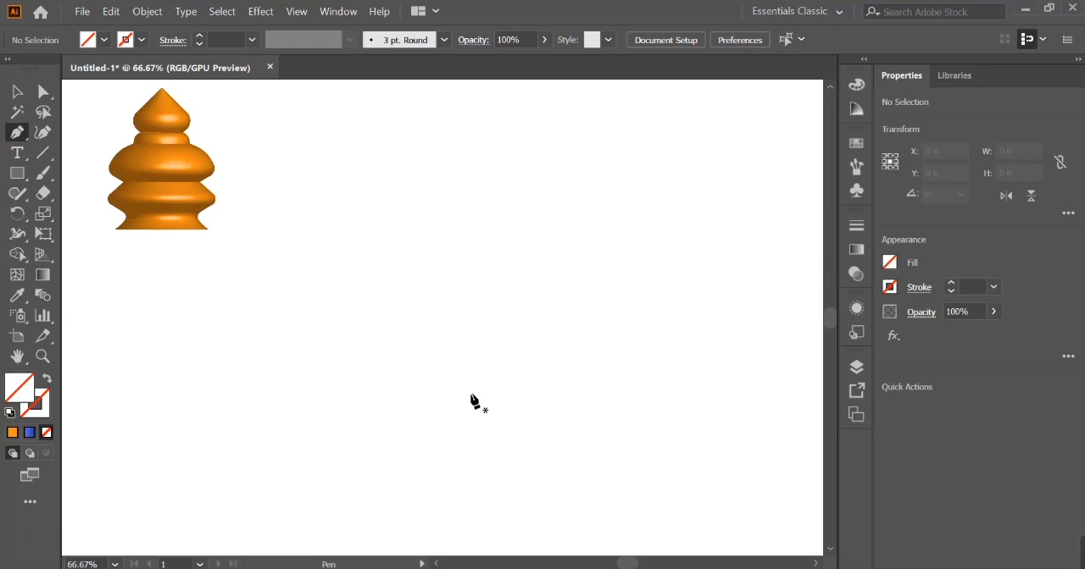
pyautogui.click(458, 236)
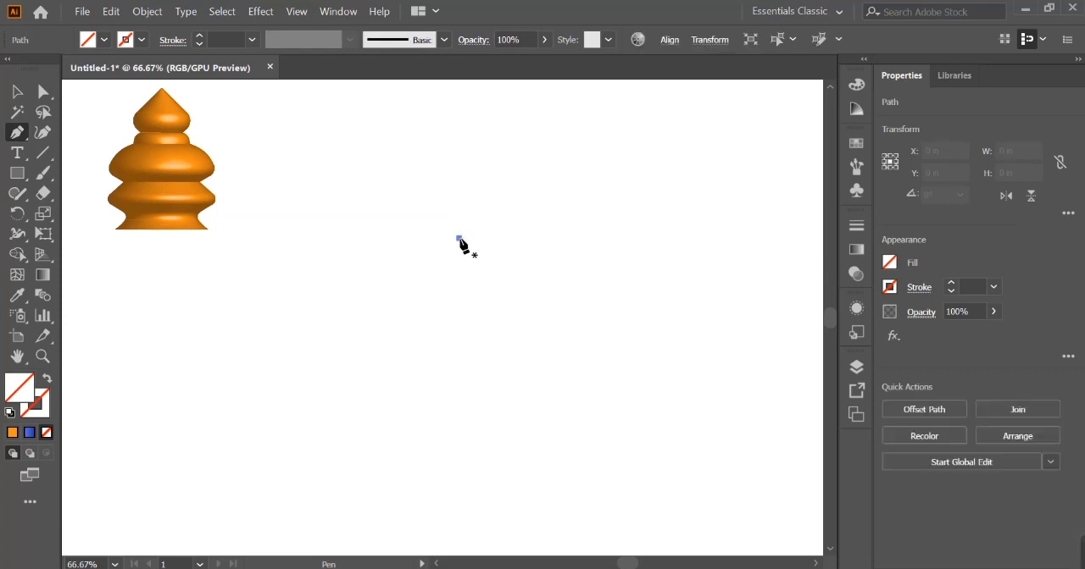
pyautogui.click(378, 352)
pyautogui.click(377, 517)
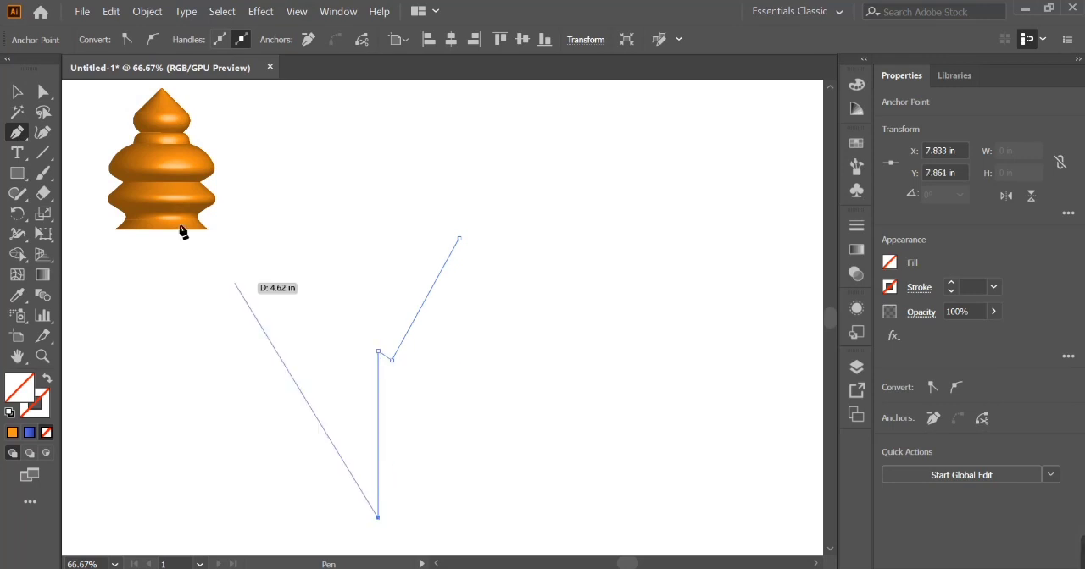
# - Bend the slanted upper segment of the half-arch into an S-curve with the Anchor Point tool
pyautogui.click(16, 133)
pyautogui.click(107, 194)
pyautogui.moveTo(443, 273); pyautogui.dragTo(468, 297)
pyautogui.moveTo(349, 279); pyautogui.dragTo(354, 282)
pyautogui.moveTo(468, 298)
pyautogui.mouseDown()
pyautogui.moveTo(479, 301)
pyautogui.moveTo(458, 313)
pyautogui.mouseUp()
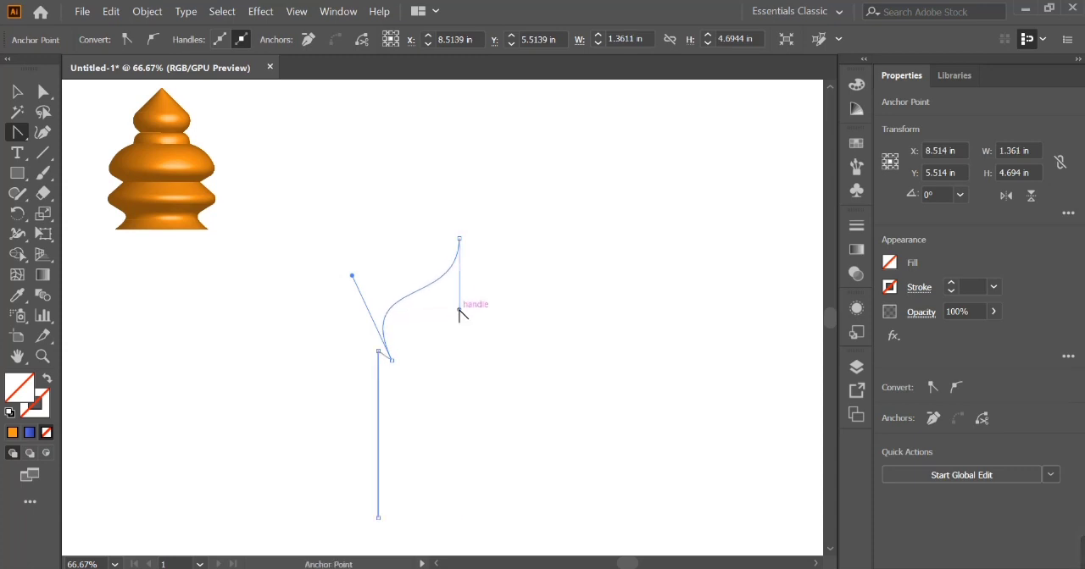
# - Give the half-arch path a 1 pt stroke and nudge it up and to the left
pyautogui.click(20, 95)
pyautogui.click(325, 291)
pyautogui.moveTo(327, 292); pyautogui.dragTo(424, 322)
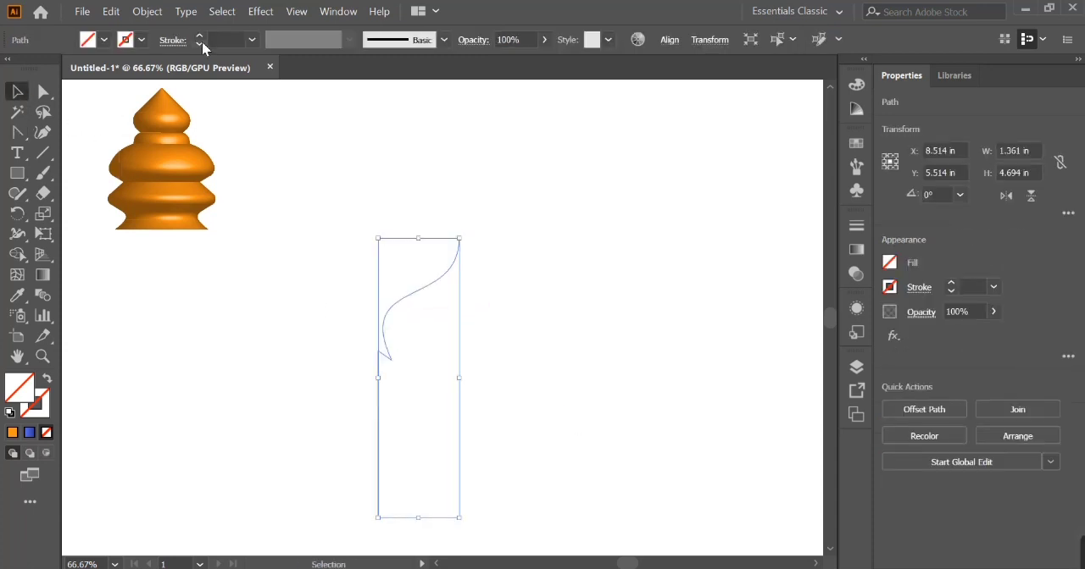
pyautogui.click(200, 37)
pyautogui.click(200, 38)
pyautogui.hotkey('shift', 'Up')
pyautogui.hotkey('shift', 'Up')
pyautogui.hotkey('shift', 'Up')
pyautogui.hotkey('shift', 'Up')
pyautogui.hotkey('shift', 'Left')
pyautogui.hotkey('shift', 'Left')
pyautogui.hotkey('shift', 'Left')
# - Duplicate the half-arch in place, flip the copy horizontally and move it right against the original to form the arch
pyautogui.click(115, 14)
pyautogui.click(165, 82)
pyautogui.click(109, 12)
pyautogui.click(189, 116)
pyautogui.click(1006, 195)
pyautogui.moveTo(427, 309); pyautogui.dragTo(508, 310)
# - Join the two top endpoints of the arch halves and convert the anchors there to corners
pyautogui.moveTo(381, 198); pyautogui.dragTo(481, 247)
pyautogui.press('z')
pyautogui.moveTo(430, 211); pyautogui.dragTo(436, 218)
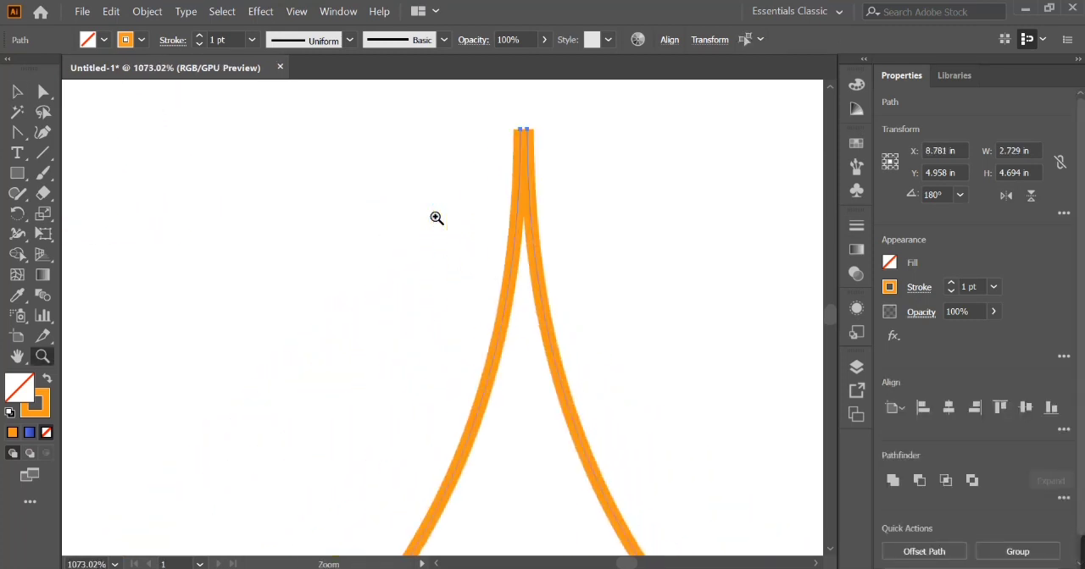
pyautogui.press('a')
pyautogui.rightClick(598, 192)
pyautogui.click(646, 324)
pyautogui.click(136, 43)
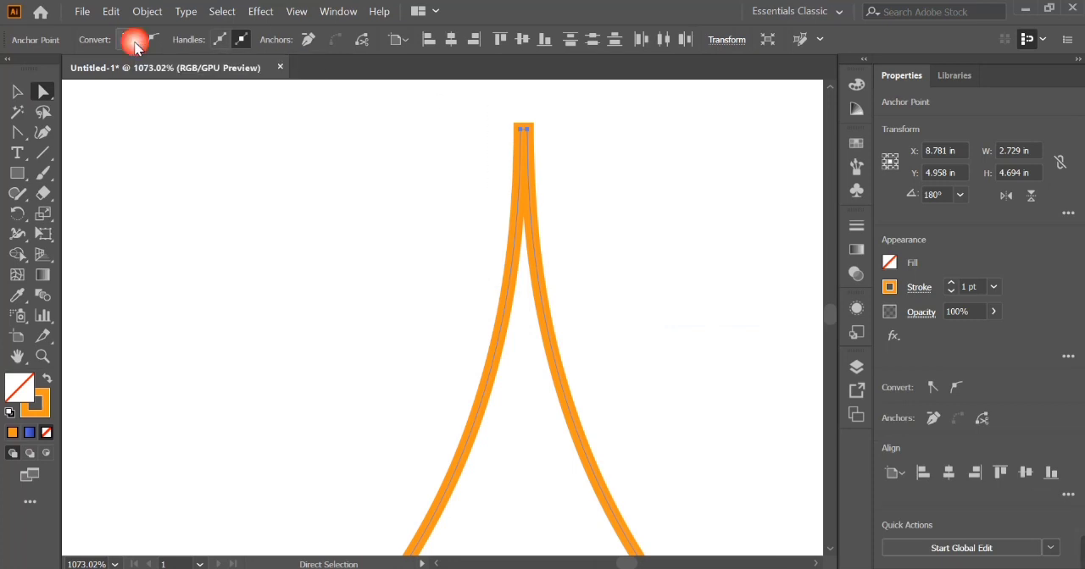
# - Undo the last anchor edit and rework the anchors at the arch's apex into a sharp point
pyautogui.hotkey('ctrl', '-')
pyautogui.hotkey('ctrl', '-')
pyautogui.hotkey('ctrl', '-')
pyautogui.hotkey('ctrl', '-')
pyautogui.hotkey('ctrl', '-')
pyautogui.hotkey('ctrl', '-')
pyautogui.hotkey('ctrl', '-')
pyautogui.hotkey('ctrl', '-')
pyautogui.hotkey('ctrl', 'z')
pyautogui.click(150, 41)
pyautogui.hotkey('shift', 'c')
pyautogui.moveTo(413, 343); pyautogui.dragTo(481, 245)
# - Shorten the arch from its base to a height of about 4.58 in
pyautogui.press('v')
pyautogui.click(504, 347)
pyautogui.moveTo(451, 472)
pyautogui.mouseDown()
pyautogui.moveTo(453, 443)
pyautogui.moveTo(451, 466)
pyautogui.mouseUp()
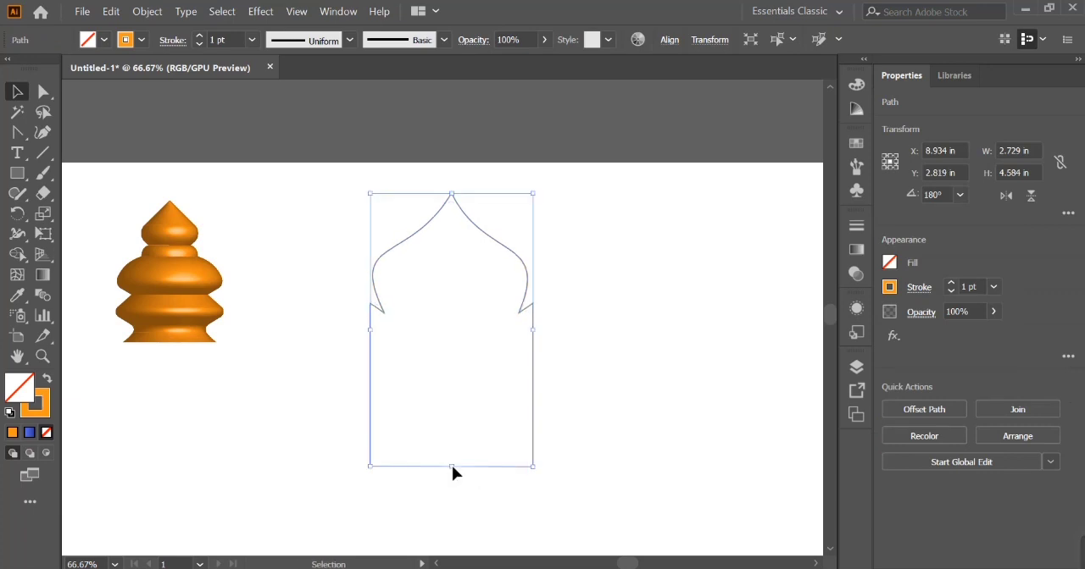
# - Duplicate the arch in place, flip the copy vertically and shift it down so its sides overlap the original's
pyautogui.click(111, 11)
pyautogui.click(127, 76)
pyautogui.click(111, 11)
pyautogui.click(165, 116)
pyautogui.click(1030, 195)
pyautogui.click(736, 300)
pyautogui.moveTo(451, 466); pyautogui.dragTo(453, 512)
pyautogui.hotkey('shift', 'Up')
pyautogui.hotkey('shift', 'Up')
pyautogui.hotkey('shift', 'Up')
pyautogui.hotkey('shift', 'Up')
pyautogui.hotkey('shift', 'Up')
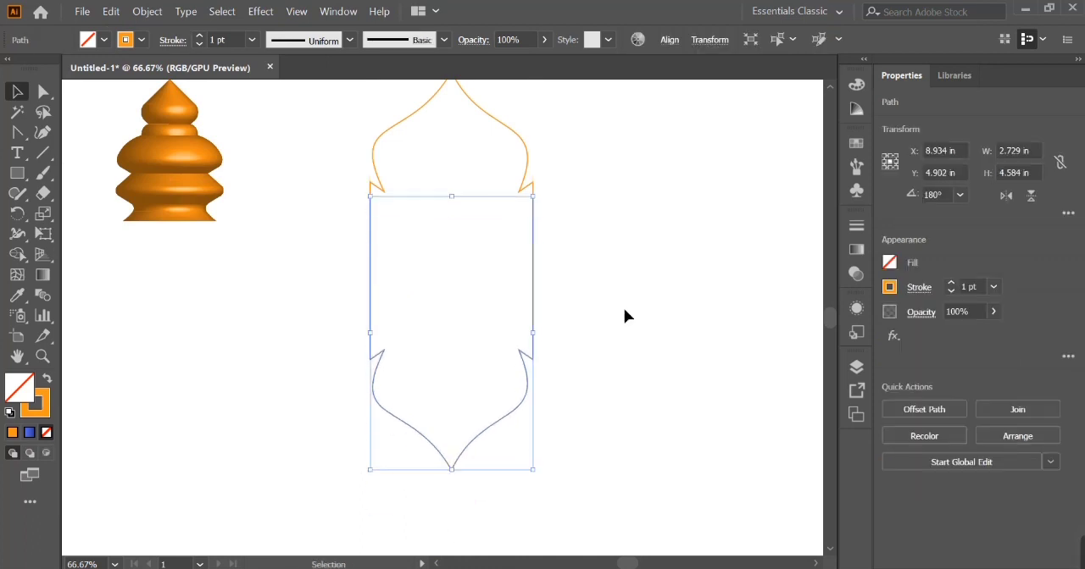
# - Merge the two overlapping arches into a single outline with the Shape Builder tool
pyautogui.hotkey('ctrl', 'a')
pyautogui.click(17, 254)
pyautogui.click(467, 254)
pyautogui.press('v')
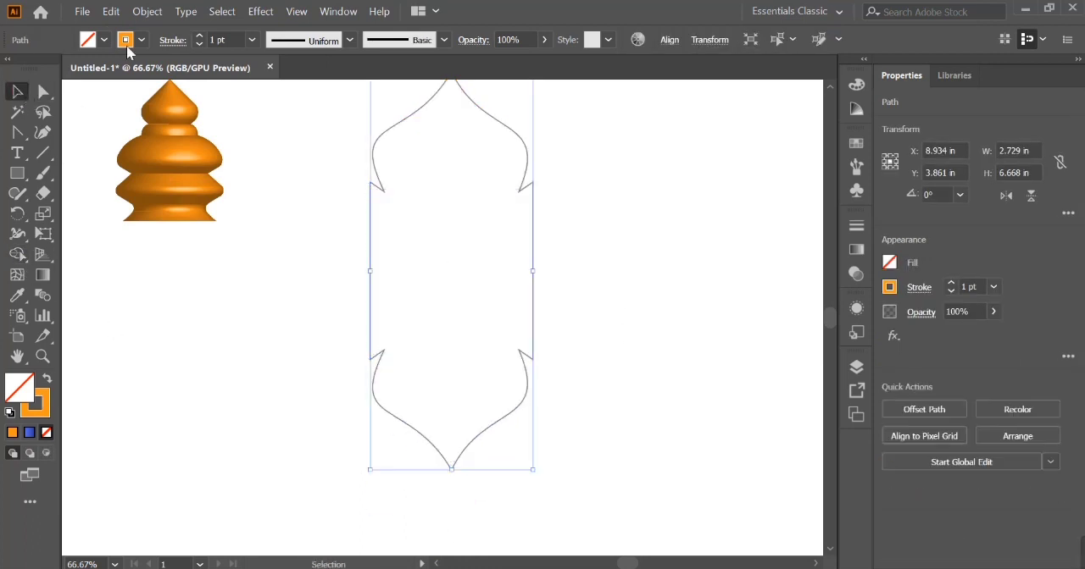
# - Swap the merged shape's fill and stroke to give it an orange fill, and move it to the artboard's right side
pyautogui.click(48, 380)
pyautogui.click(272, 330)
pyautogui.moveTo(414, 279); pyautogui.dragTo(425, 356)
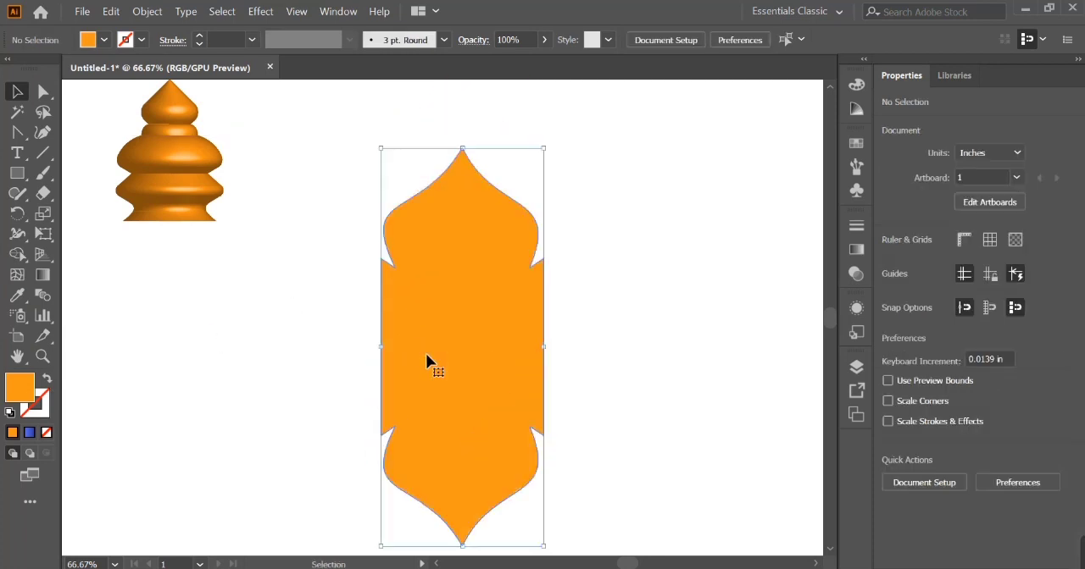
pyautogui.hotkey('ctrl', '-')
pyautogui.moveTo(475, 399); pyautogui.dragTo(705, 377)
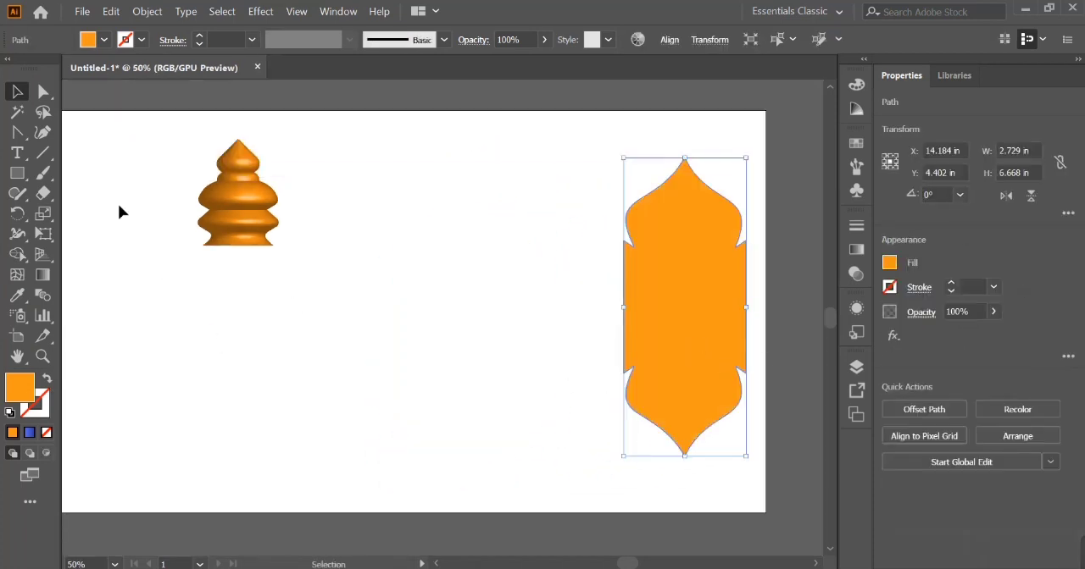
# - Draw an orange rectangle about 3.4 × 7.33 in between the dome and the arch shape, and shift it slightly up
pyautogui.press('m')
pyautogui.moveTo(390, 171)
pyautogui.mouseDown()
pyautogui.moveTo(538, 387)
pyautogui.moveTo(540, 504)
pyautogui.mouseUp()
pyautogui.click(17, 91)
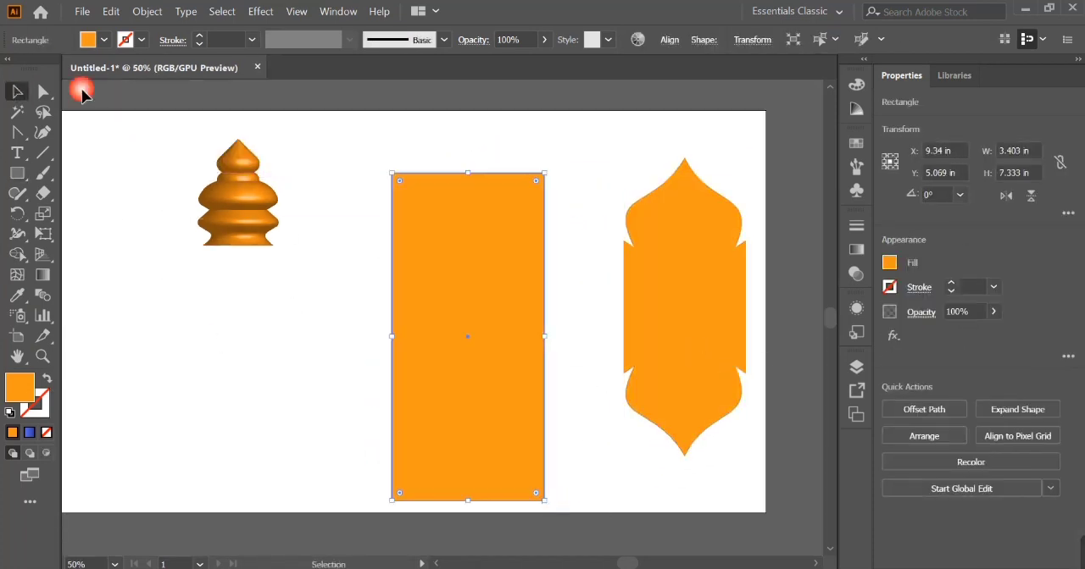
pyautogui.moveTo(443, 369); pyautogui.dragTo(442, 348)
# - Center the arch shape on the rectangle horizontally and vertically, using the rectangle as the key object
pyautogui.keyDown('shift'); pyautogui.click(634, 337); pyautogui.keyUp('shift')
pyautogui.click(528, 344)
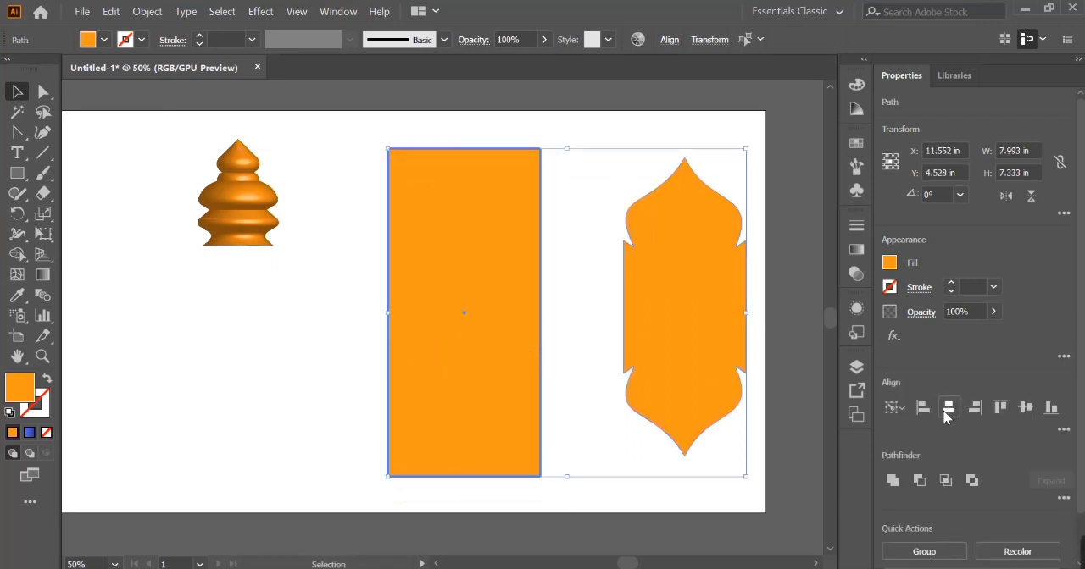
pyautogui.click(948, 407)
pyautogui.click(1026, 408)
pyautogui.click(744, 402)
# - Send the rectangle behind the arch shape
pyautogui.click(482, 362)
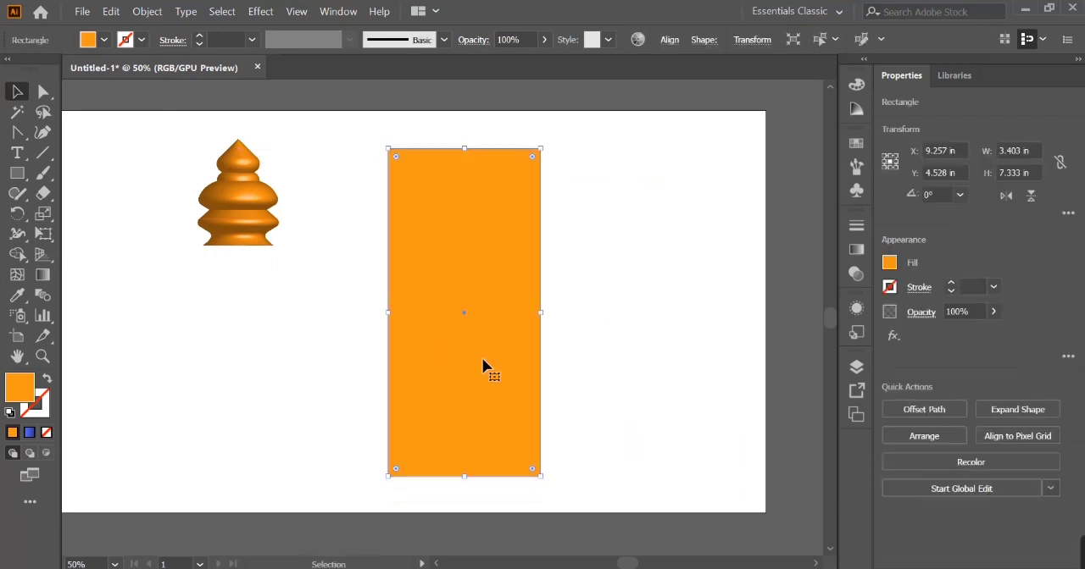
pyautogui.rightClick(482, 362)
pyautogui.moveTo(555, 481)
pyautogui.click(688, 538)
# - Fill the arch shape on the rectangle with blue
pyautogui.click(490, 333)
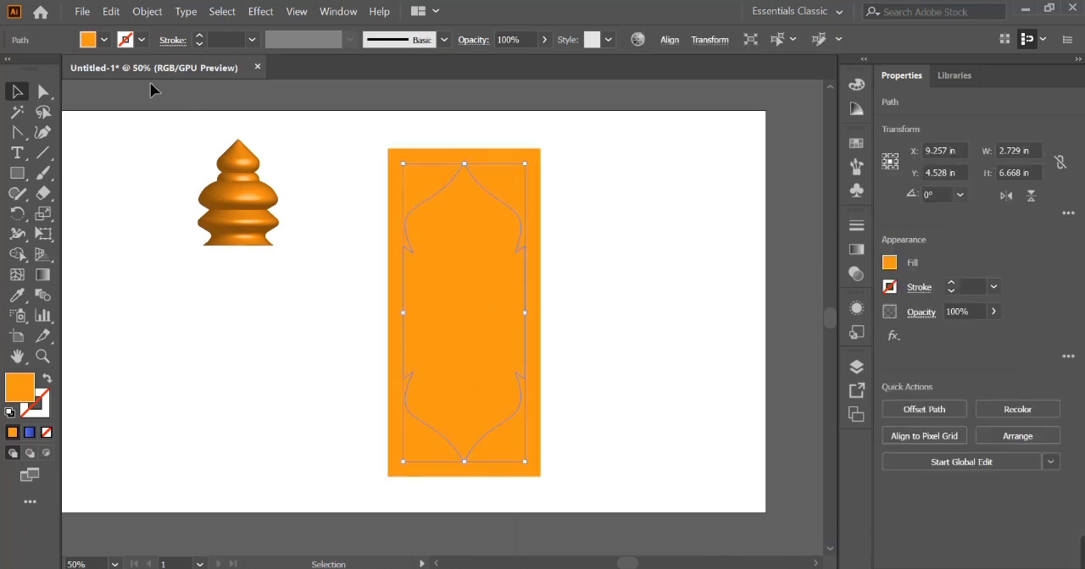
pyautogui.click(104, 41)
pyautogui.click(124, 87)
pyautogui.click(325, 364)
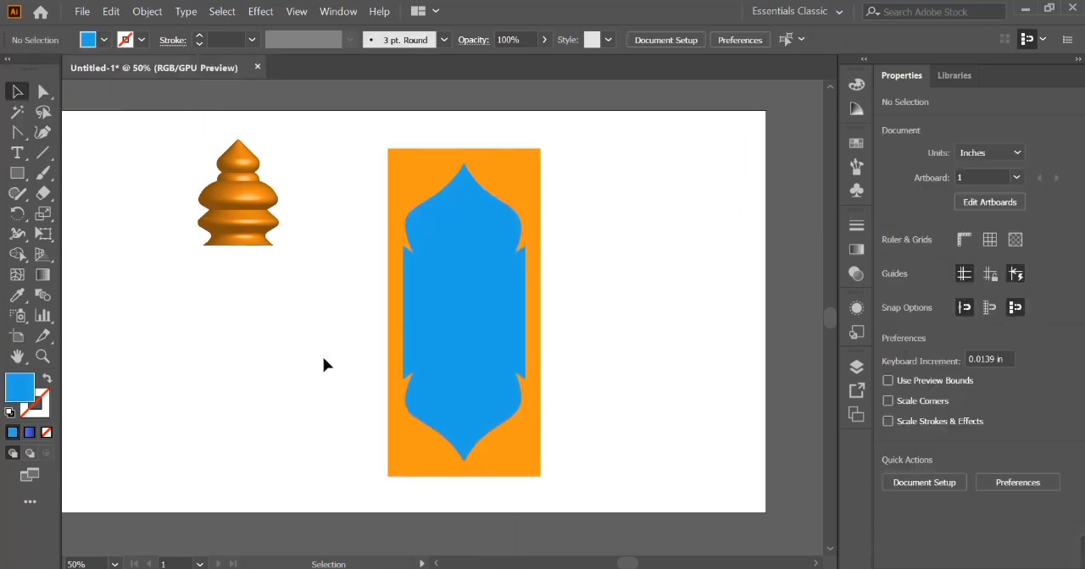
# - Cut the blue arch shape out of the orange rectangle with the Shape Builder tool, leaving an open frame
pyautogui.moveTo(577, 240); pyautogui.dragTo(490, 267)
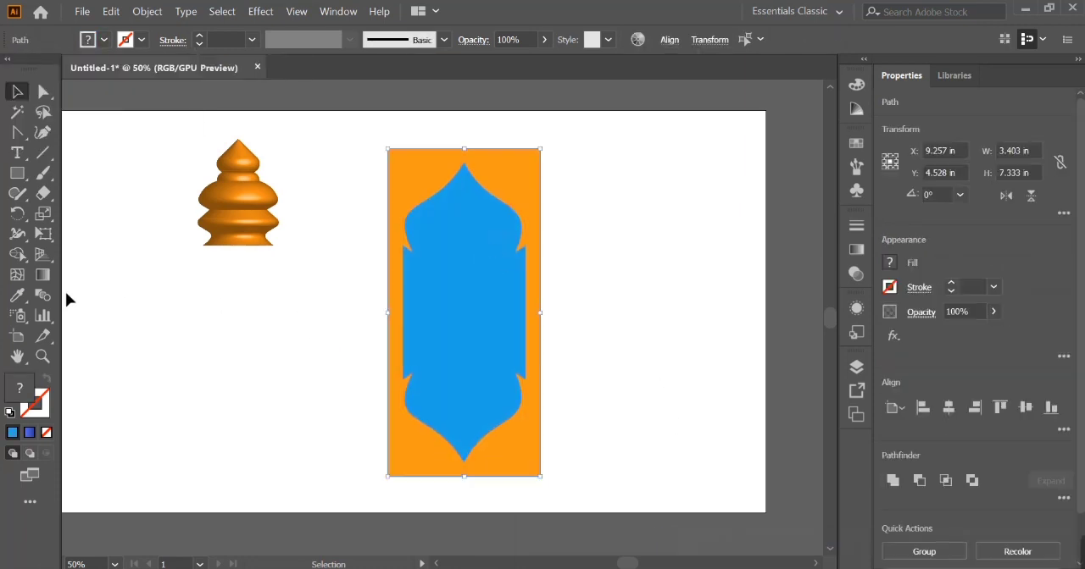
pyautogui.click(17, 253)
pyautogui.hotkey('shift', 'x')
pyautogui.click(492, 302)
pyautogui.press('v')
pyautogui.click(601, 179)
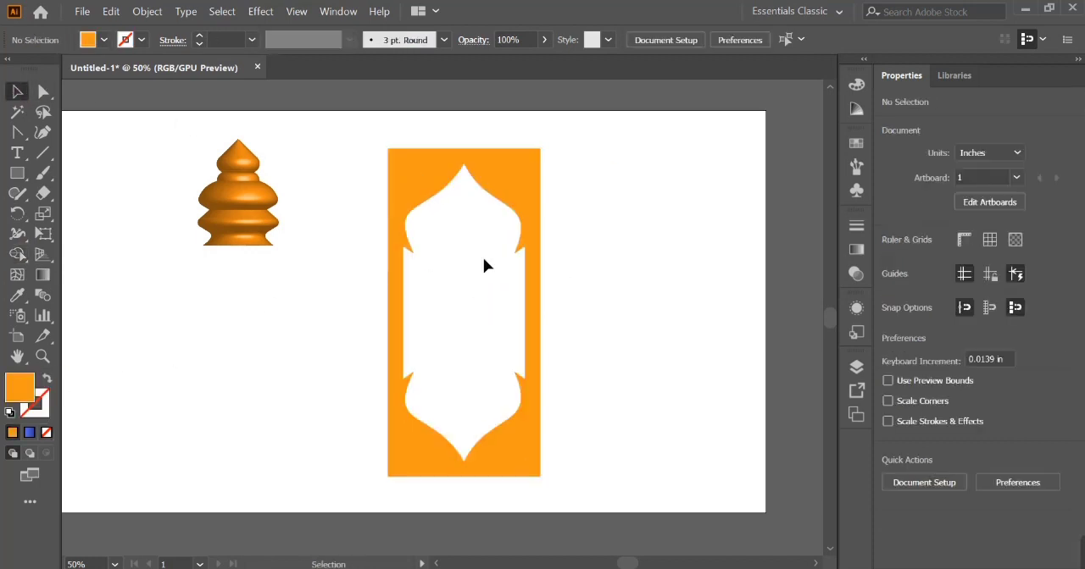
# - Move the orange frame aside, delete the leftover unfilled arch path, and move the frame back
pyautogui.moveTo(395, 271); pyautogui.dragTo(479, 283)
pyautogui.click(403, 250)
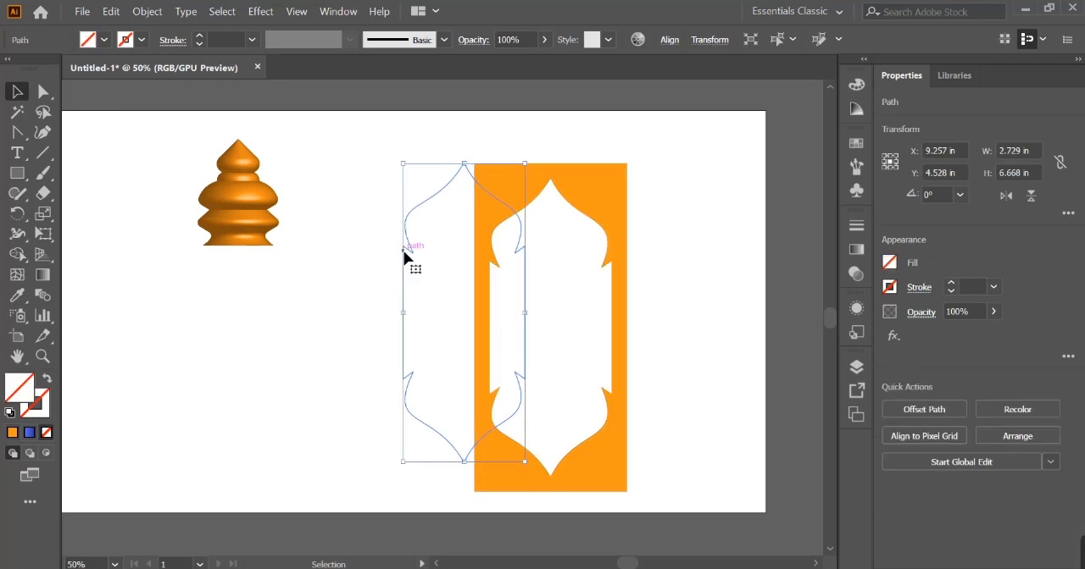
pyautogui.press('Delete')
pyautogui.moveTo(494, 203); pyautogui.dragTo(391, 187)
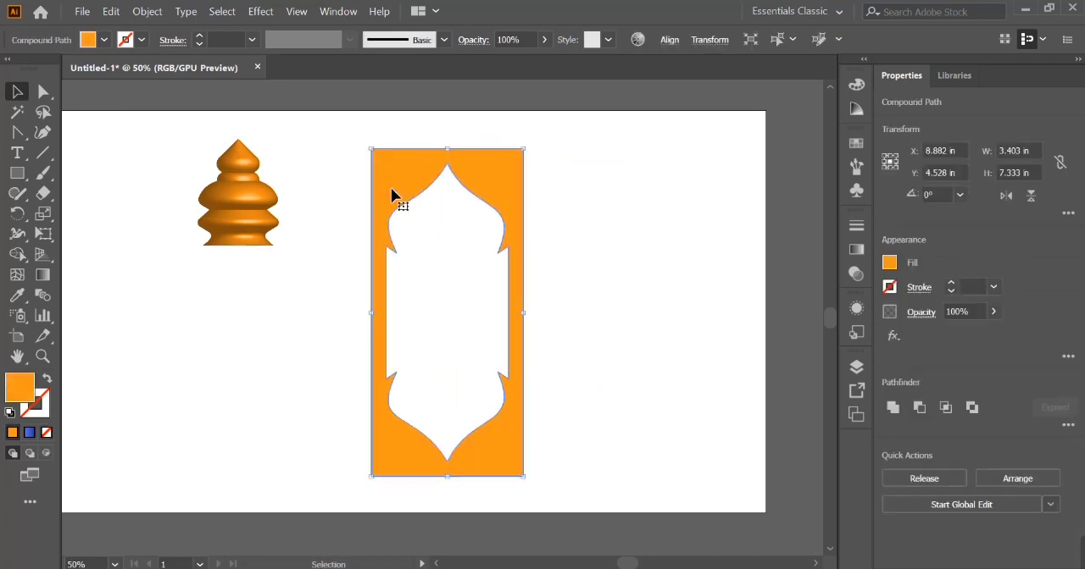
# - Offset the frame's path by 0.1389 in with round joins and a miter limit of 4
pyautogui.click(147, 11)
pyautogui.moveTo(289, 438)
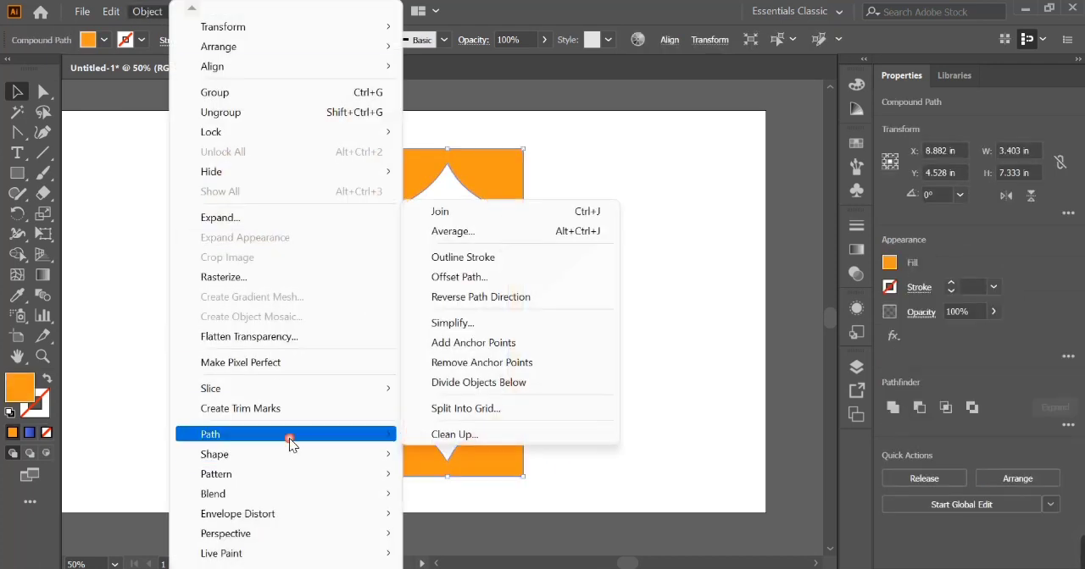
pyautogui.click(476, 278)
pyautogui.click(466, 334)
pyautogui.moveTo(534, 205); pyautogui.dragTo(680, 214)
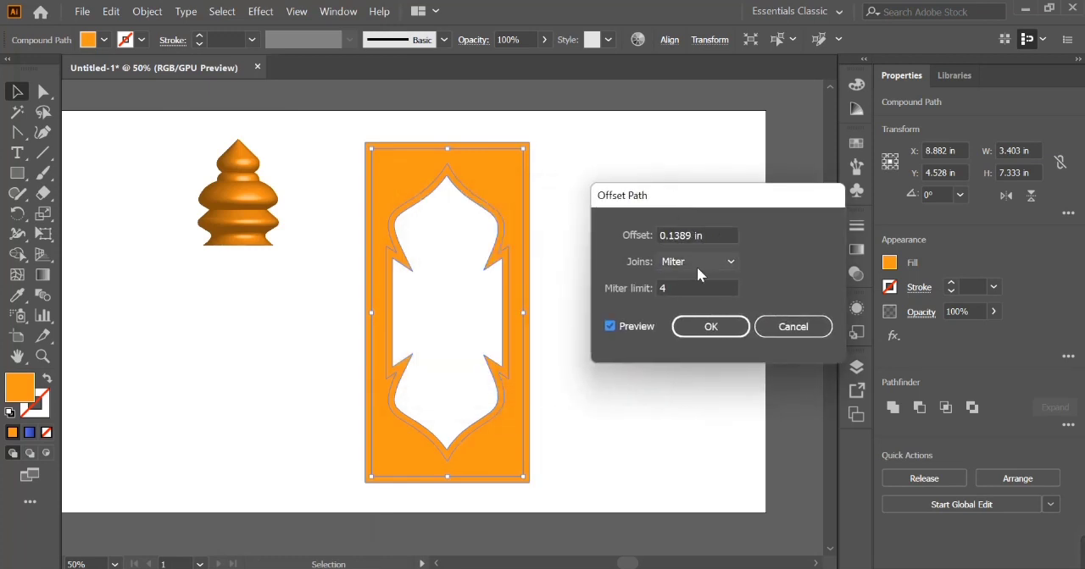
pyautogui.click(703, 261)
pyautogui.click(689, 299)
pyautogui.press('Down')
pyautogui.press('Down')
pyautogui.press('Up')
pyautogui.press('Up')
pyautogui.press('Down')
pyautogui.click(736, 323)
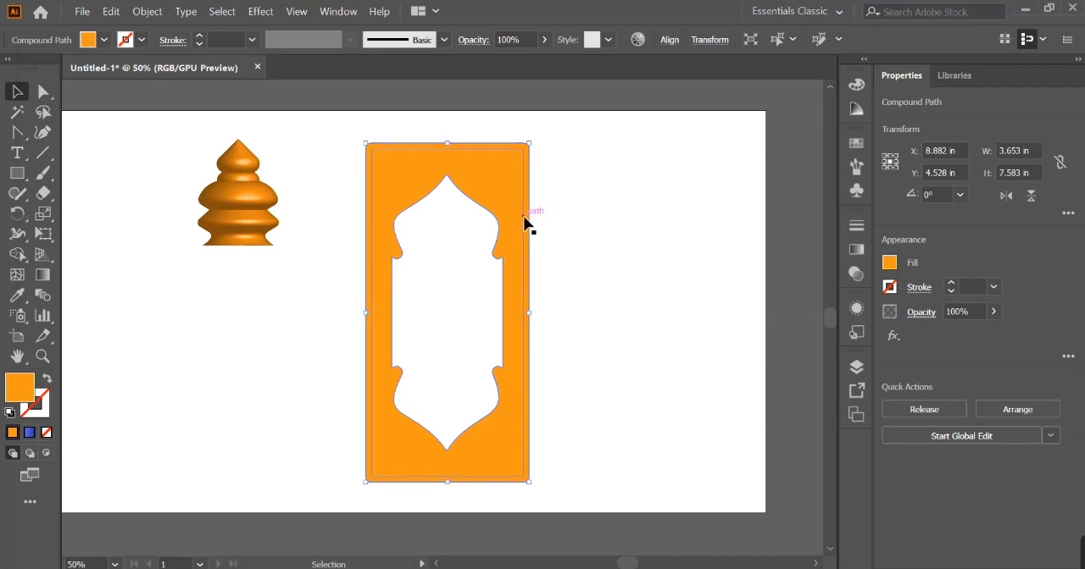
# - Fill the original inner frame with a lighter orange than the offset frame behind it
pyautogui.click(103, 40)
pyautogui.click(13, 80)
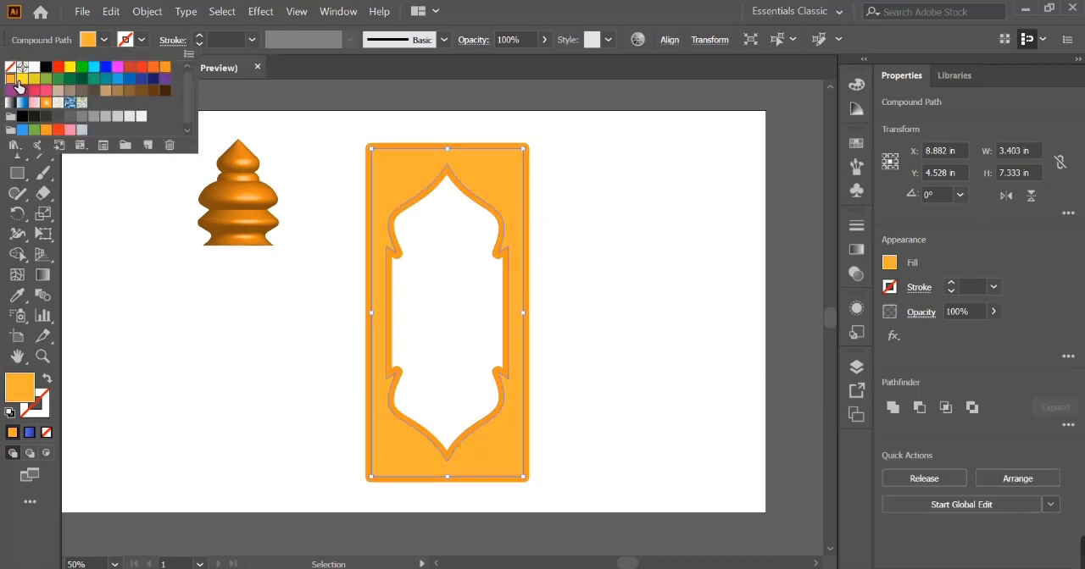
pyautogui.click(95, 202)
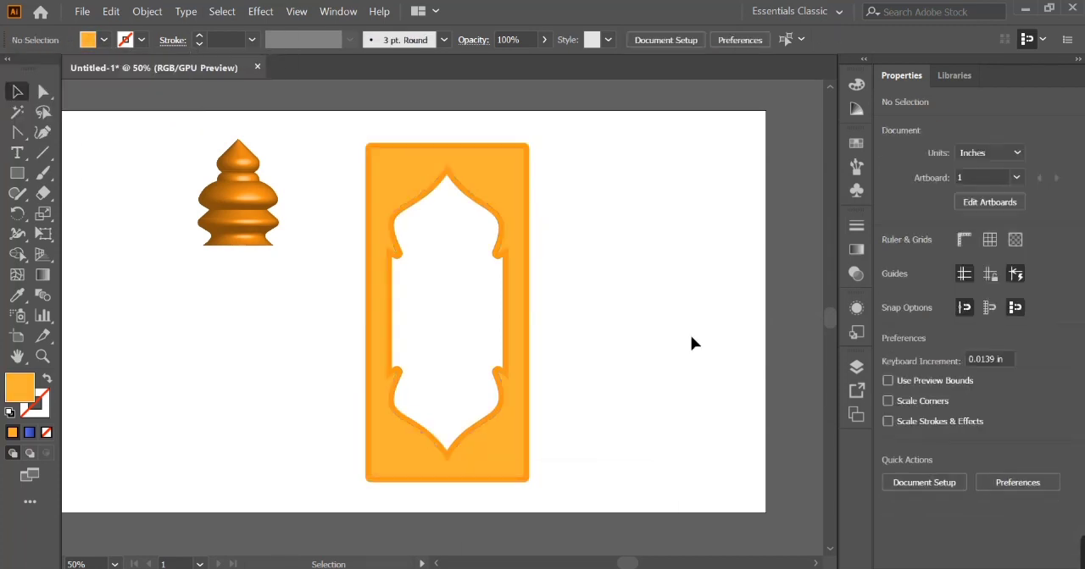
# - Apply a white-to-black linear gradient to the outer offset frame
pyautogui.click(528, 146)
pyautogui.doubleClick(42, 274)
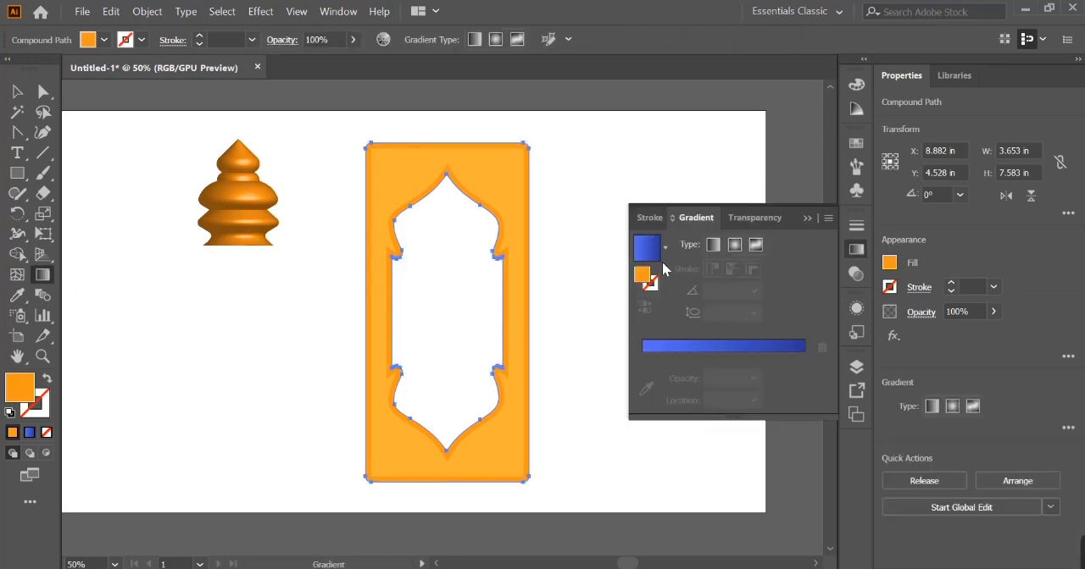
pyautogui.click(665, 247)
pyautogui.scroll(1, 663, 300)
pyautogui.click(560, 281)
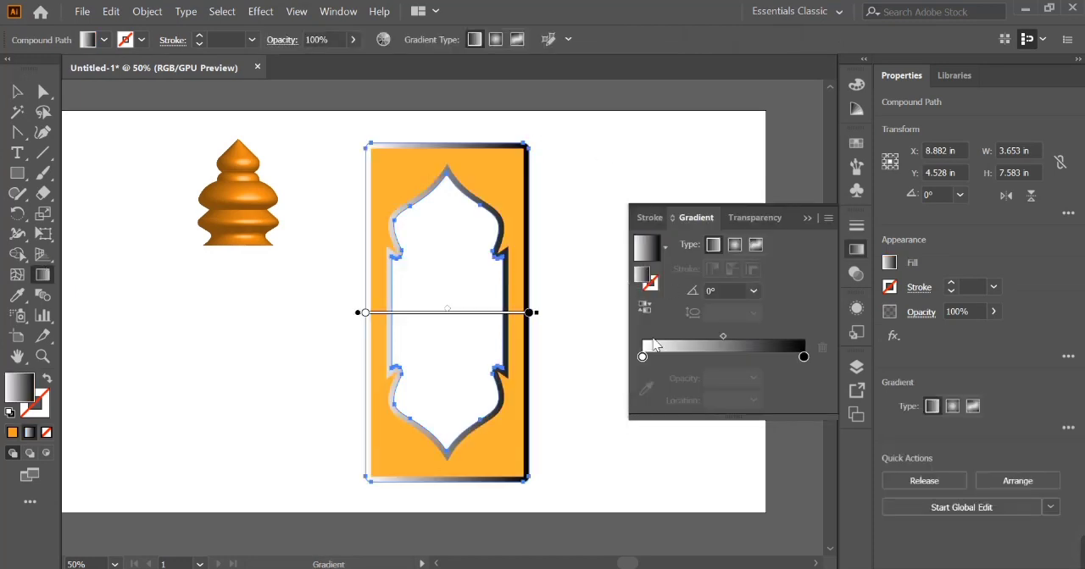
# - Recolor the outer frame's gradient with a light orange start stop and a darker orange end stop
pyautogui.doubleClick(643, 357)
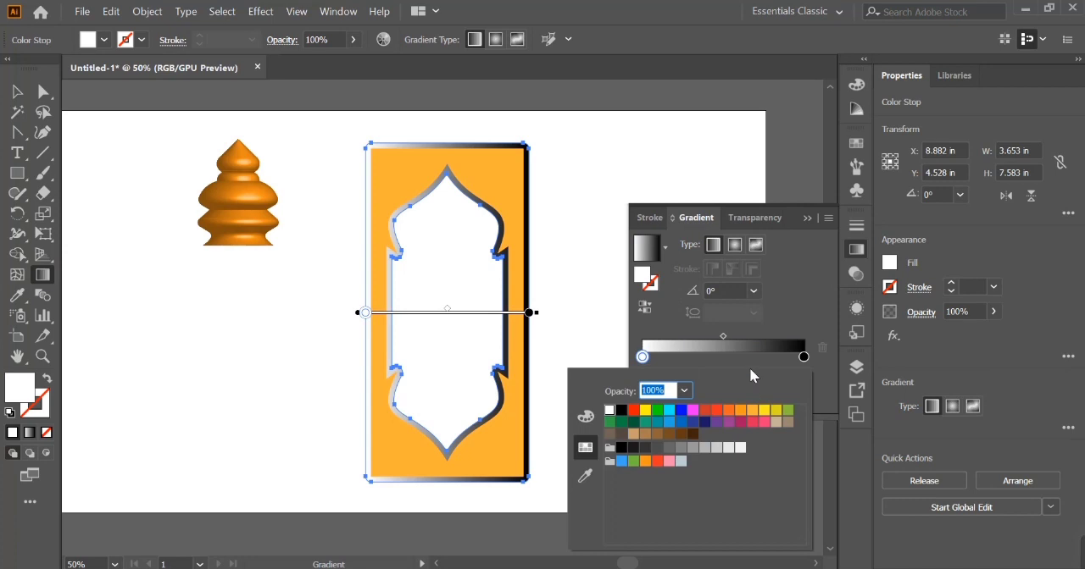
pyautogui.click(764, 411)
pyautogui.click(752, 411)
pyautogui.click(742, 411)
pyautogui.click(803, 357)
pyautogui.doubleClick(803, 357)
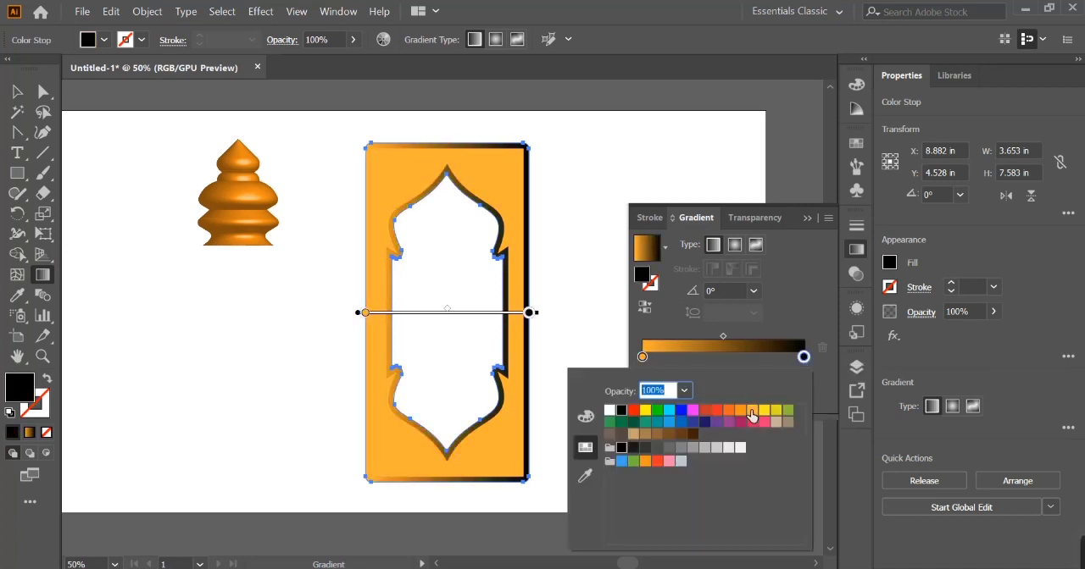
pyautogui.click(746, 414)
pyautogui.click(802, 357)
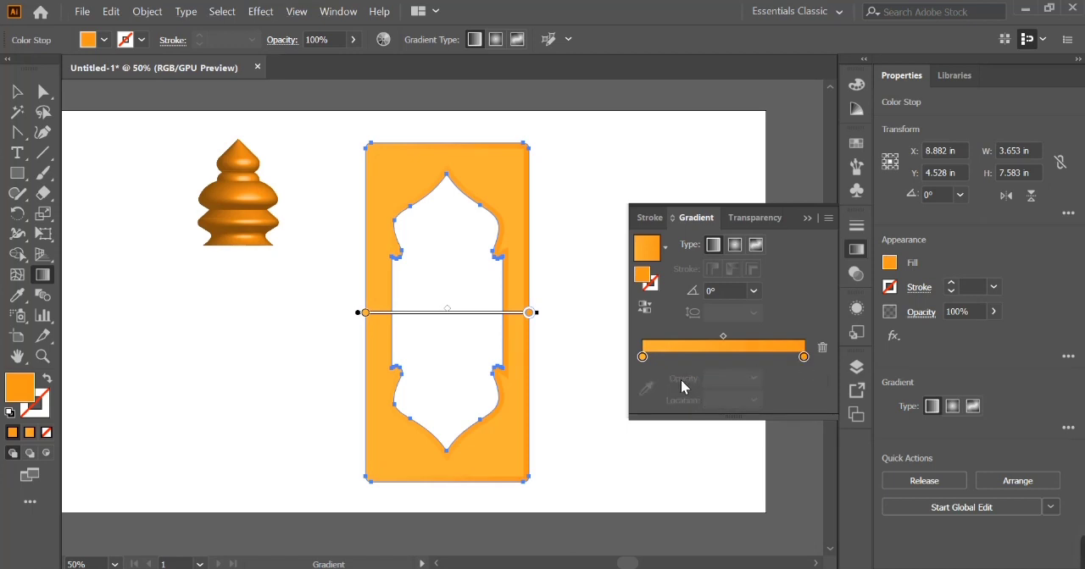
# - Add two intermediate orange stops to the outer frame's gradient, reverse it, and angle it at 64.5°
pyautogui.moveTo(801, 357); pyautogui.dragTo(794, 359)
pyautogui.moveTo(642, 357); pyautogui.dragTo(765, 358)
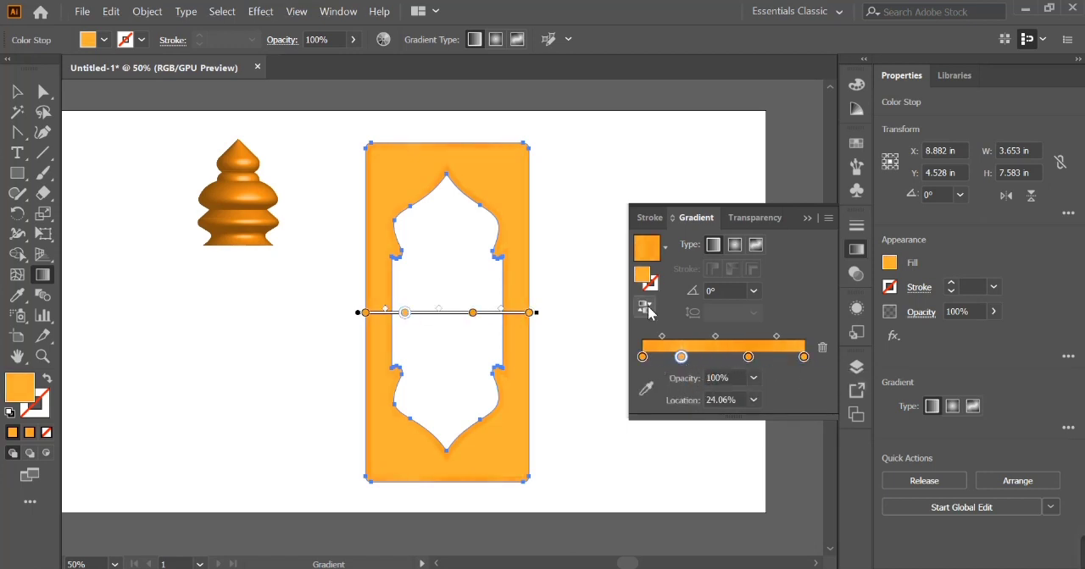
pyautogui.moveTo(358, 499); pyautogui.dragTo(517, 163)
pyautogui.press('v')
pyautogui.click(554, 211)
pyautogui.hotkey('ctrl', '+')
pyautogui.hotkey('ctrl', '+')
pyautogui.hotkey('ctrl', '-')
pyautogui.hotkey('ctrl', '-')
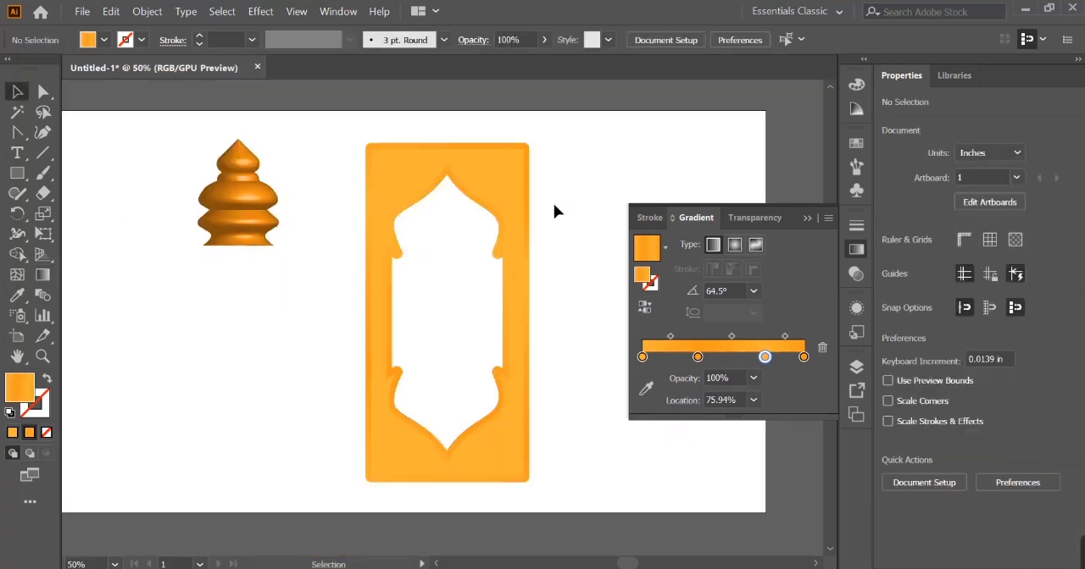
pyautogui.click(806, 218)
# - Draw a rectangle 3.403 in wide and 7.333 in high covering the inner frame
pyautogui.press('m')
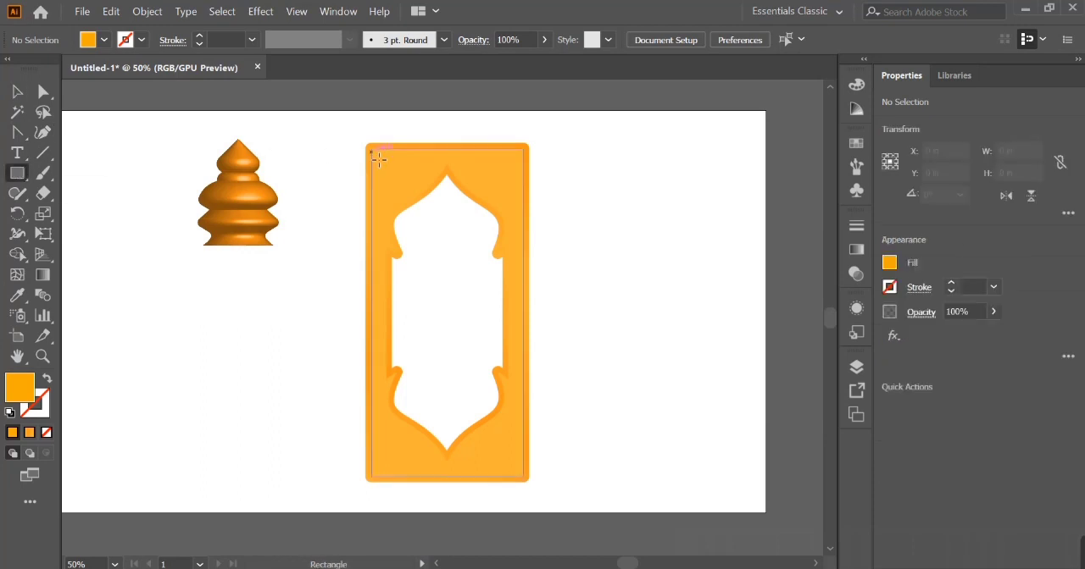
pyautogui.moveTo(378, 160); pyautogui.dragTo(525, 476)
pyautogui.press('v')
# - Fill the new rectangle with a two-stop radial gradient, orange at the center and red at the edges
pyautogui.doubleClick(41, 274)
pyautogui.click(689, 361)
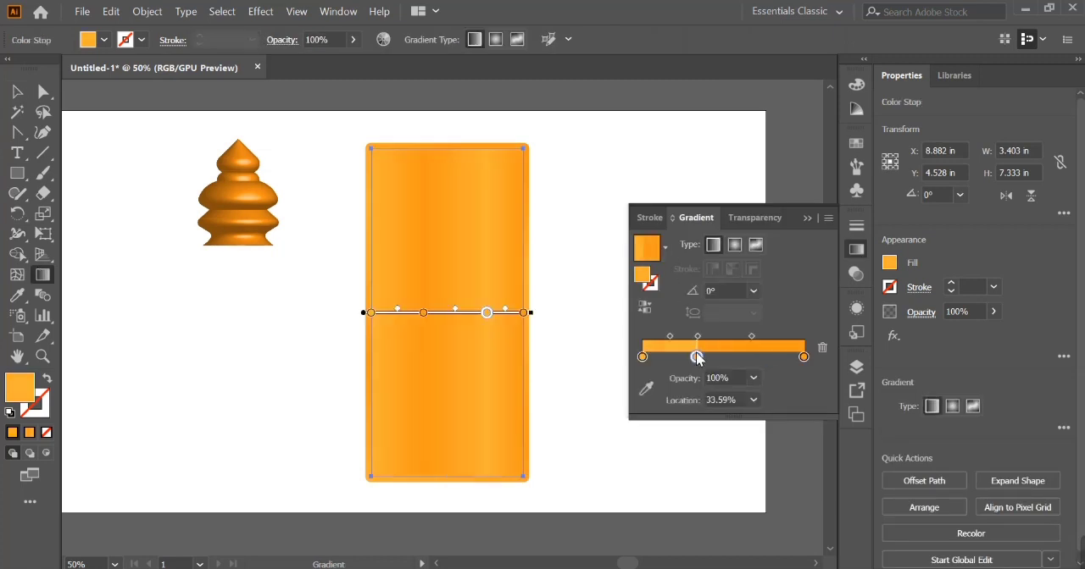
pyautogui.click(803, 357)
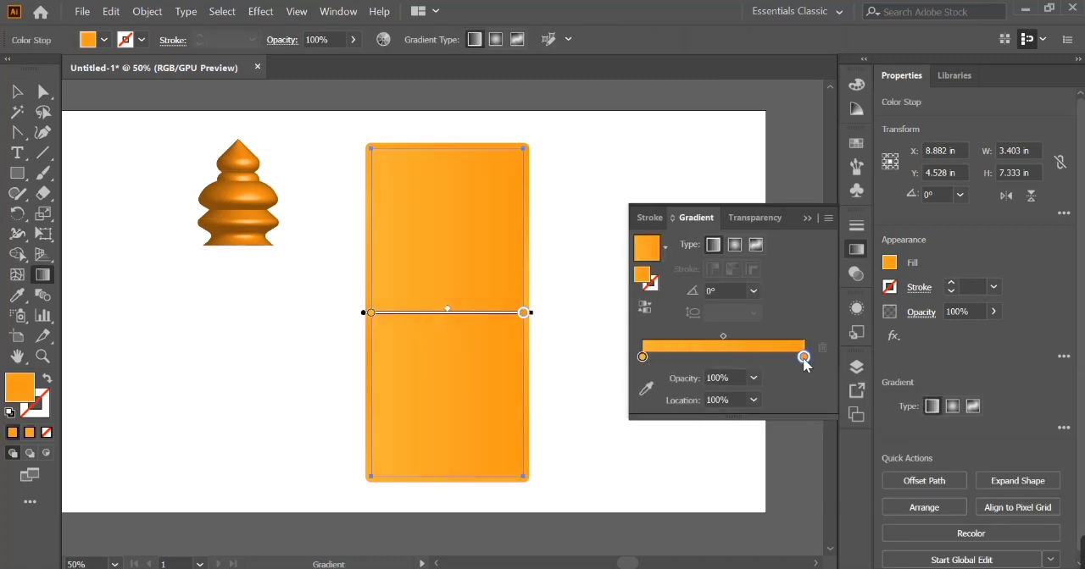
pyautogui.doubleClick(803, 357)
pyautogui.click(704, 409)
pyautogui.doubleClick(643, 357)
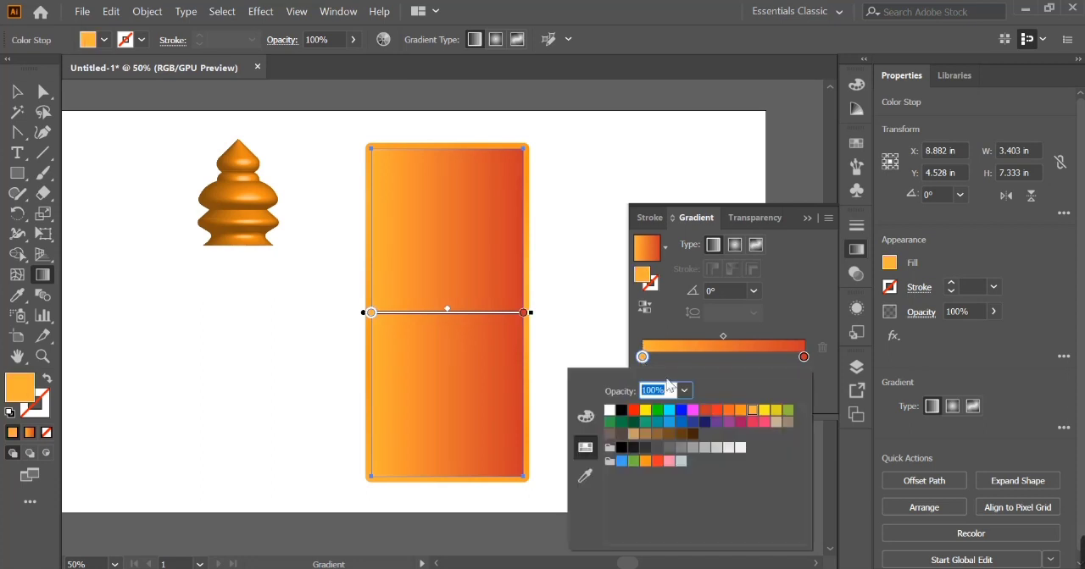
pyautogui.click(727, 410)
pyautogui.click(738, 244)
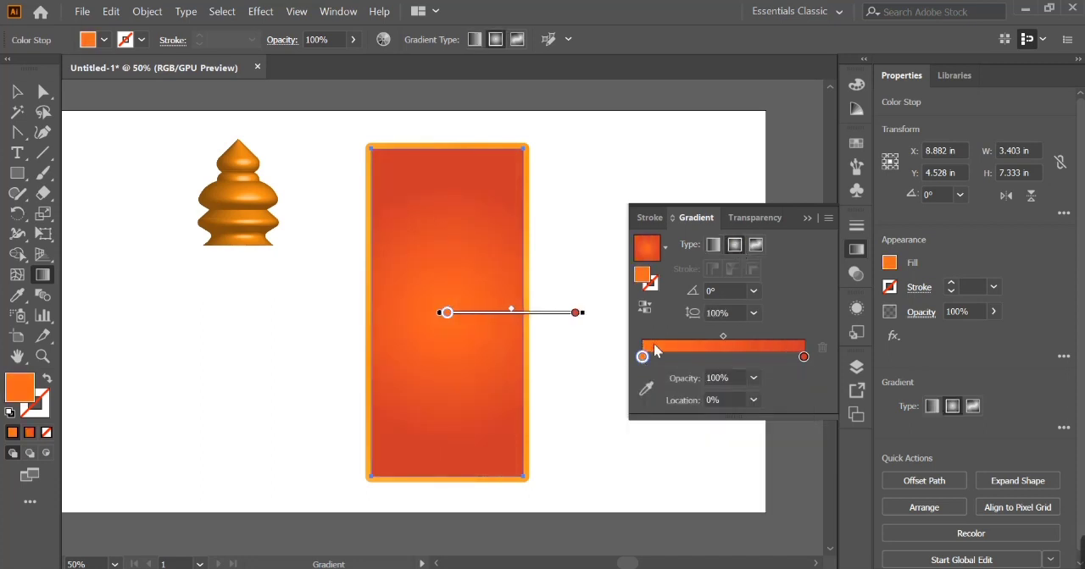
pyautogui.moveTo(583, 314); pyautogui.dragTo(574, 314)
# - Send the radial-gradient rectangle to the back, behind both frames
pyautogui.press('v')
pyautogui.hotkey('ctrl', 'F9')
pyautogui.rightClick(483, 200)
pyautogui.moveTo(540, 482)
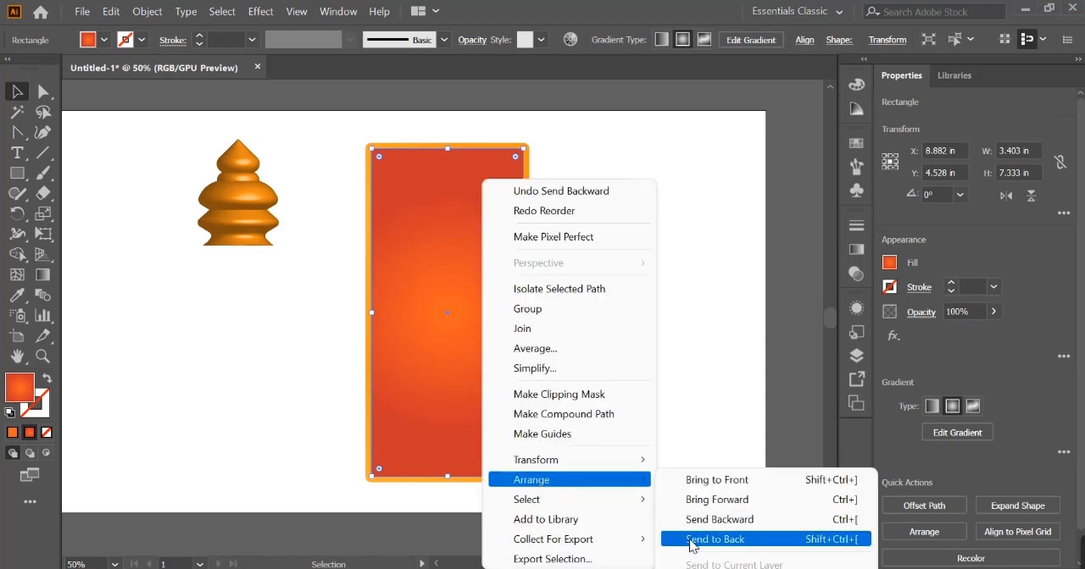
pyautogui.click(692, 545)
# - Change the radial gradient's center stop to a lighter orange and slightly reduce the gradient's radius
pyautogui.click(856, 251)
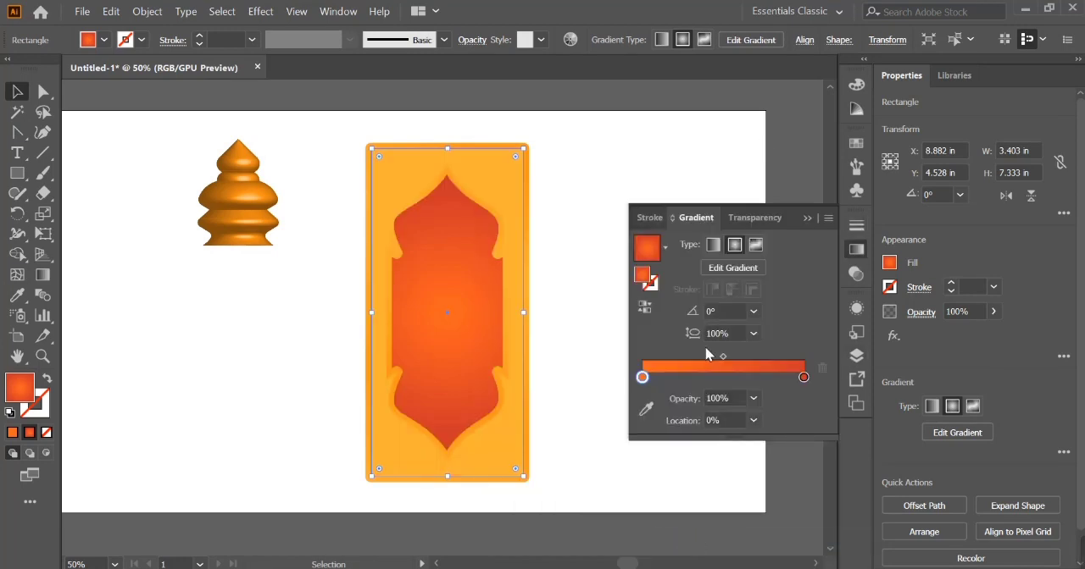
pyautogui.doubleClick(642, 377)
pyautogui.click(738, 211)
pyautogui.click(717, 211)
pyautogui.click(730, 211)
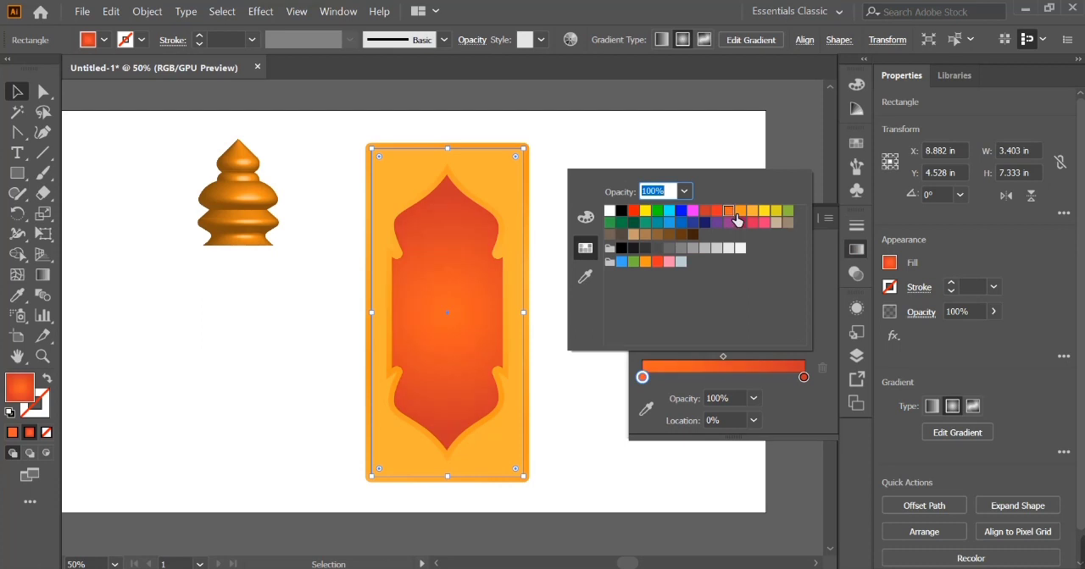
pyautogui.click(585, 217)
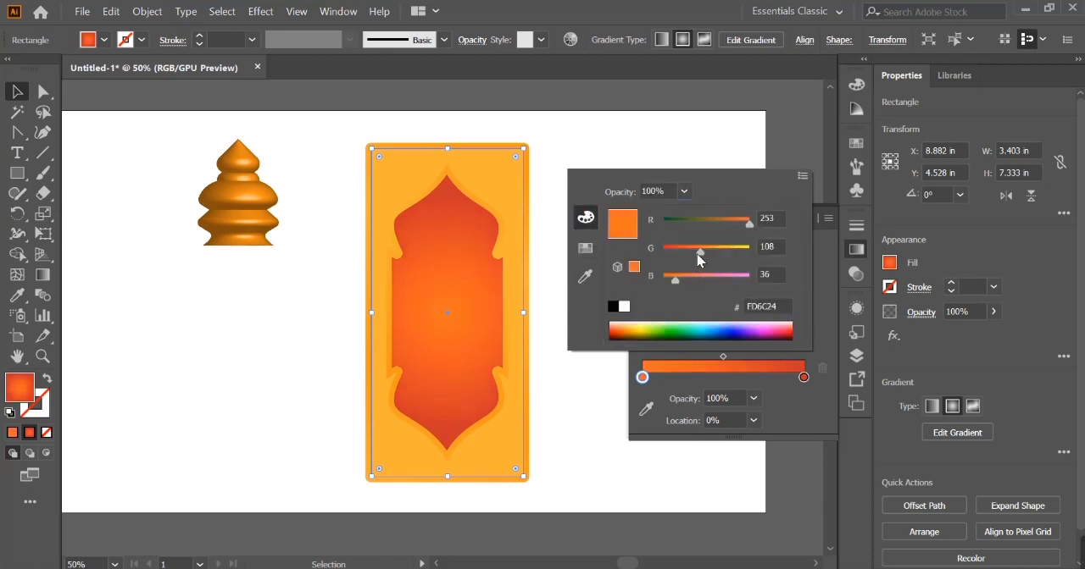
pyautogui.press('g')
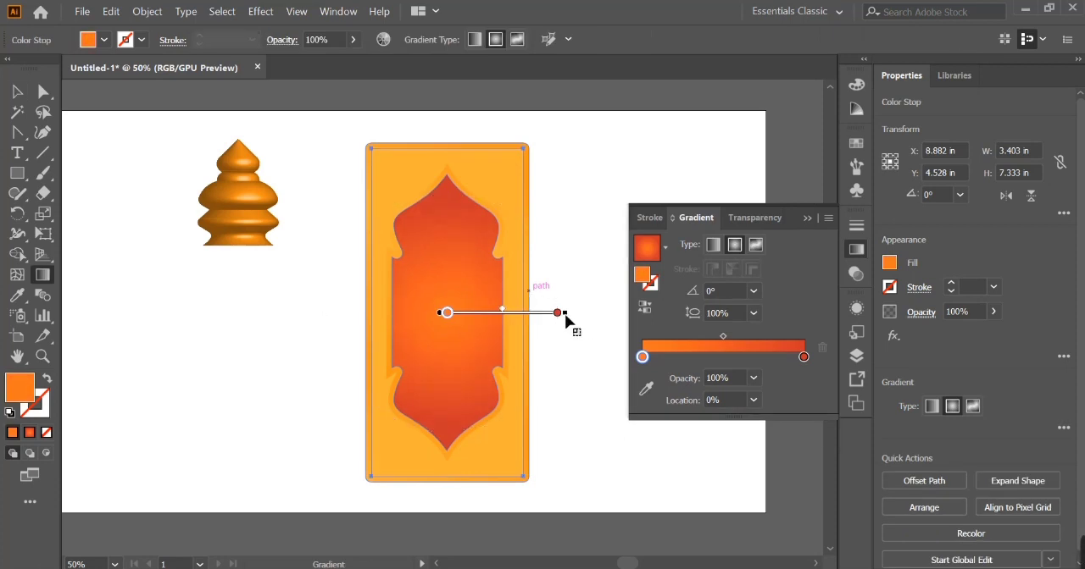
pyautogui.click(18, 92)
pyautogui.click(300, 375)
pyautogui.click(505, 438)
pyautogui.click(859, 172)
pyautogui.click(860, 175)
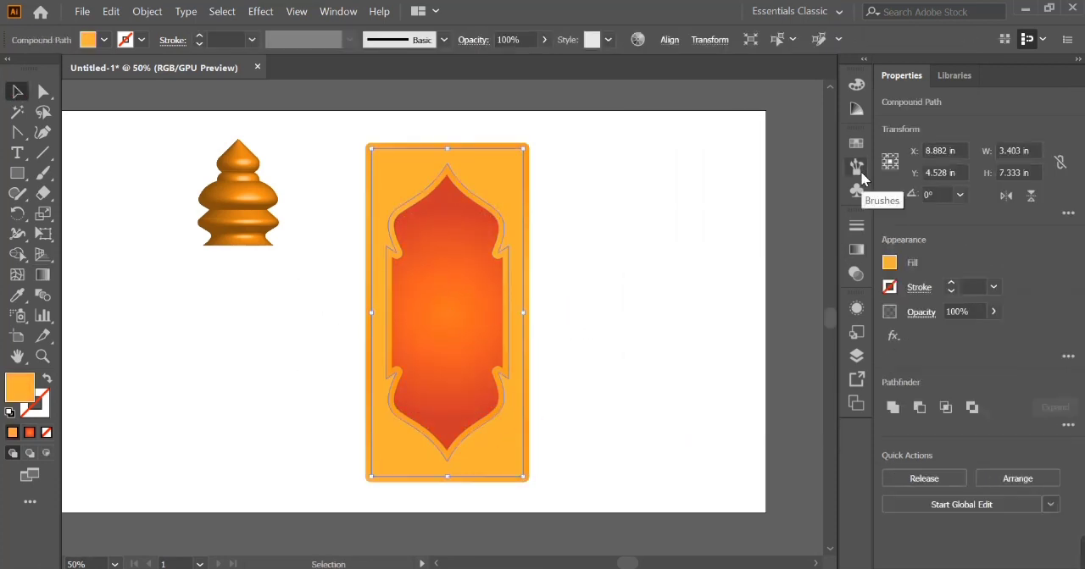
pyautogui.click(857, 144)
pyautogui.doubleClick(24, 388)
pyautogui.click(821, 155)
pyautogui.click(1034, 142)
pyautogui.hotkey('ctrl', 'z')
pyautogui.click(668, 308)
# - Redirect the outer frame's linear gradient to an angle of -87.2°
pyautogui.click(526, 161)
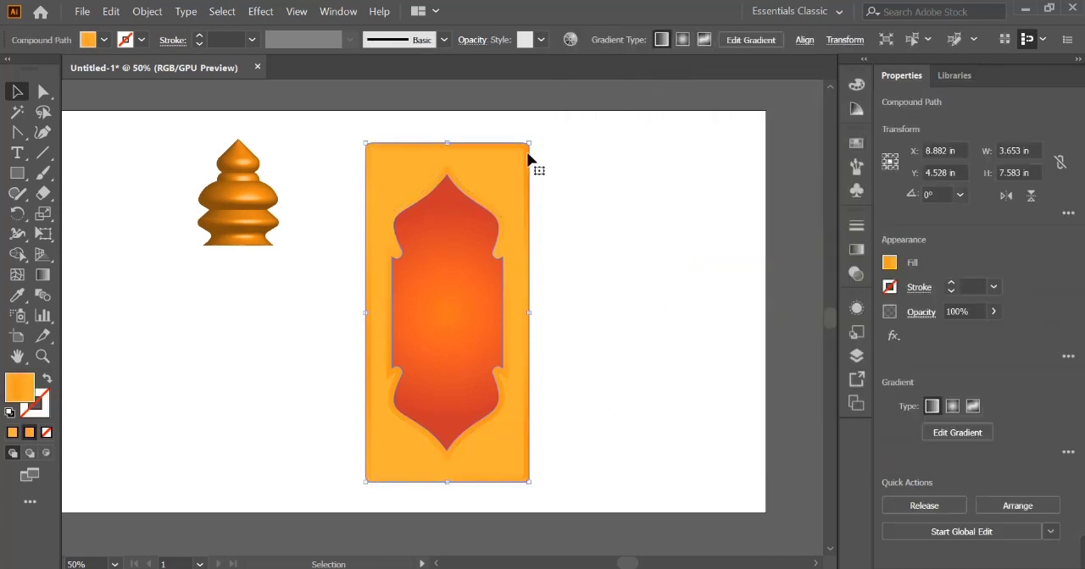
pyautogui.click(857, 249)
pyautogui.moveTo(483, 488); pyautogui.dragTo(456, 483)
pyautogui.press('v')
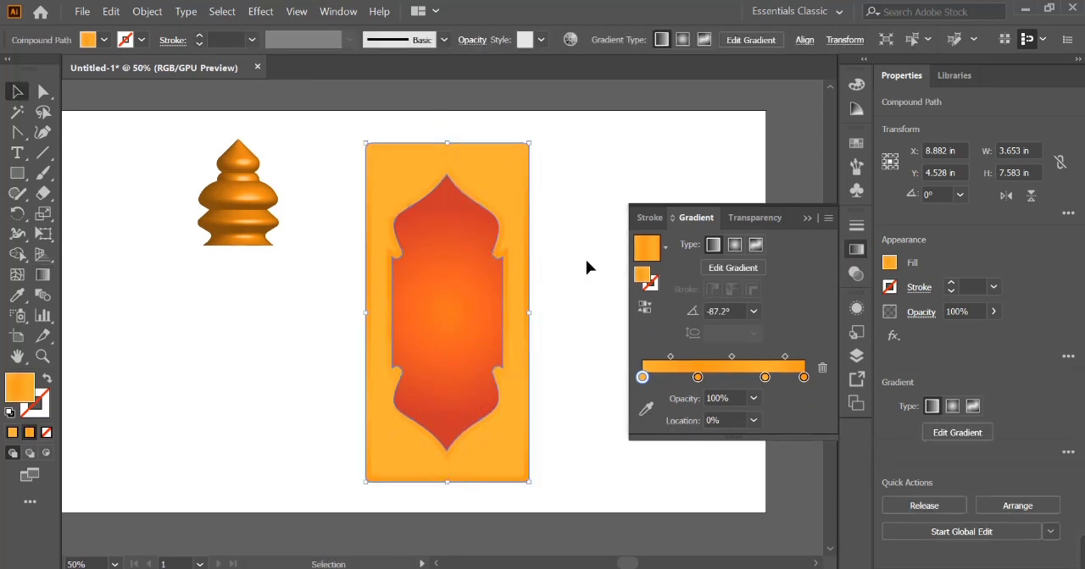
pyautogui.click(550, 297)
pyautogui.hscroll(3, 550, 298)
pyautogui.click(805, 217)
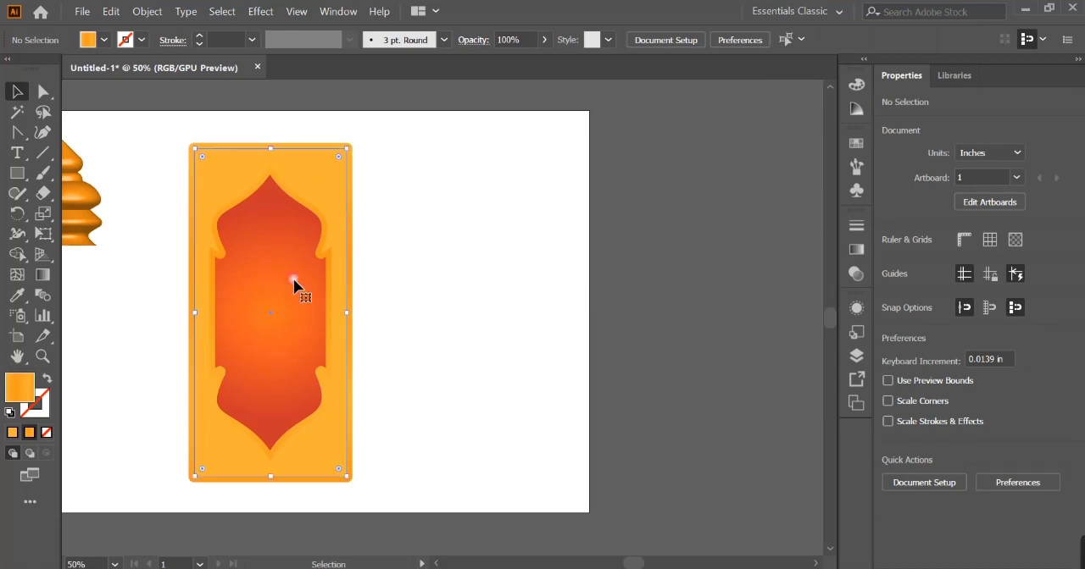
# - Draw a small circle 0.278 in in diameter on the empty artboard area to the right of the panel
pyautogui.click(293, 279)
pyautogui.click(142, 237)
pyautogui.rightClick(18, 176)
pyautogui.click(83, 219)
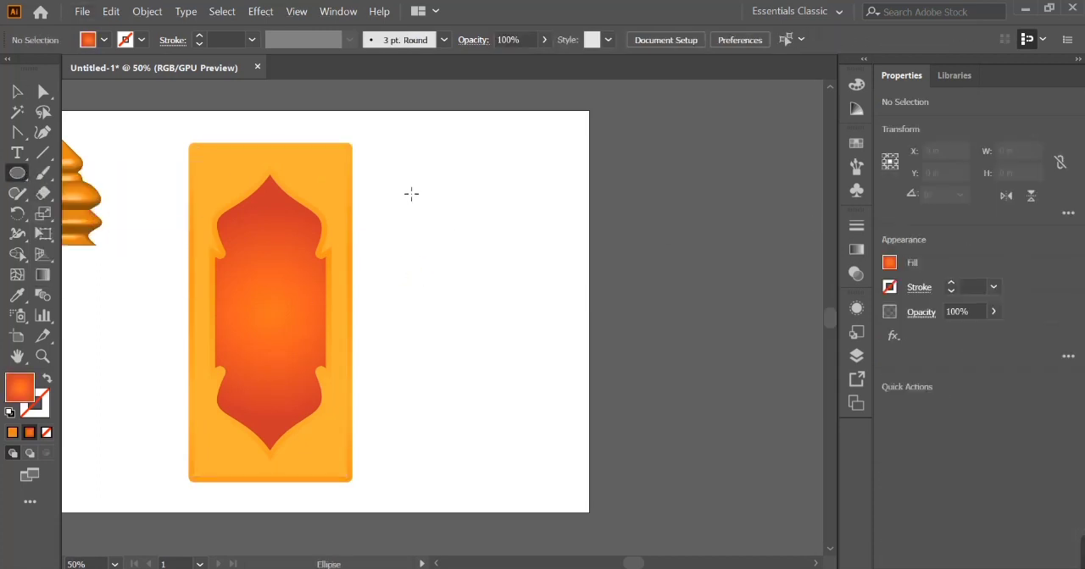
pyautogui.moveTo(385, 183); pyautogui.dragTo(400, 198)
pyautogui.press('v')
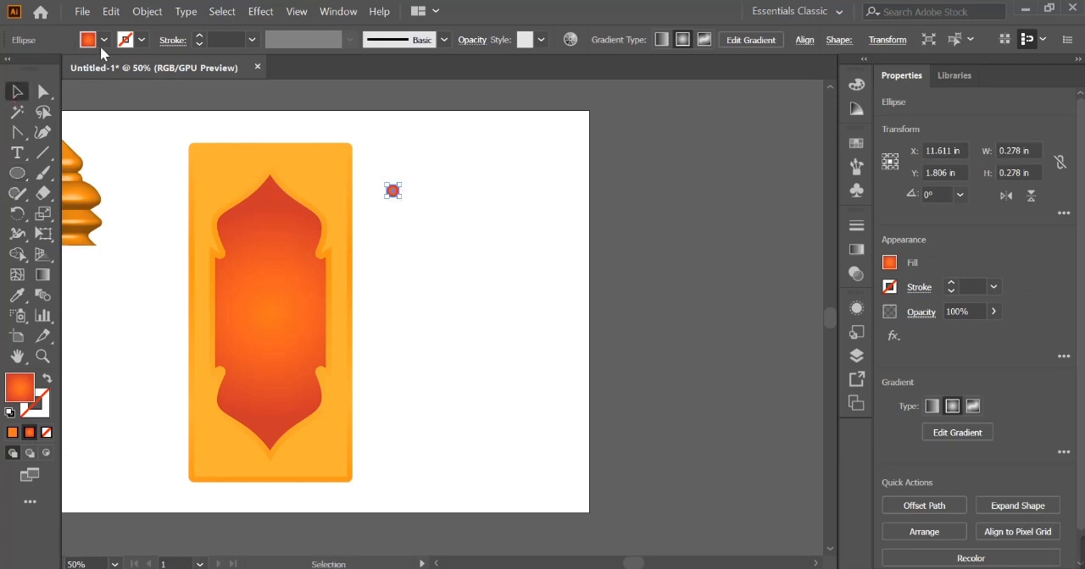
# - Remove the circle's fill and give it a 1 pt orange stroke (R=241 G=90 B=36)
pyautogui.click(97, 40)
pyautogui.click(47, 68)
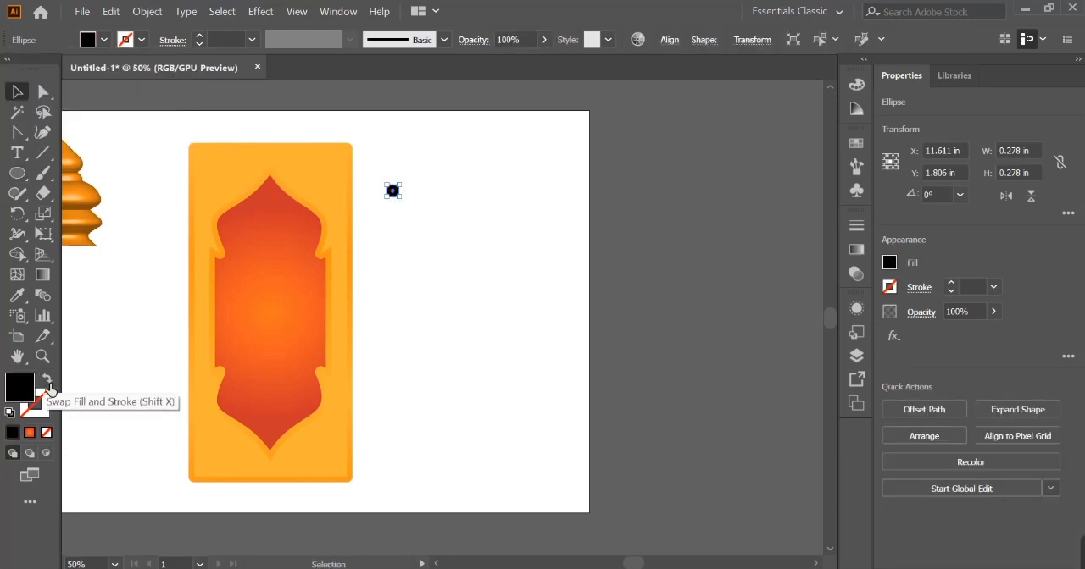
pyautogui.click(47, 379)
pyautogui.click(126, 40)
pyautogui.click(120, 68)
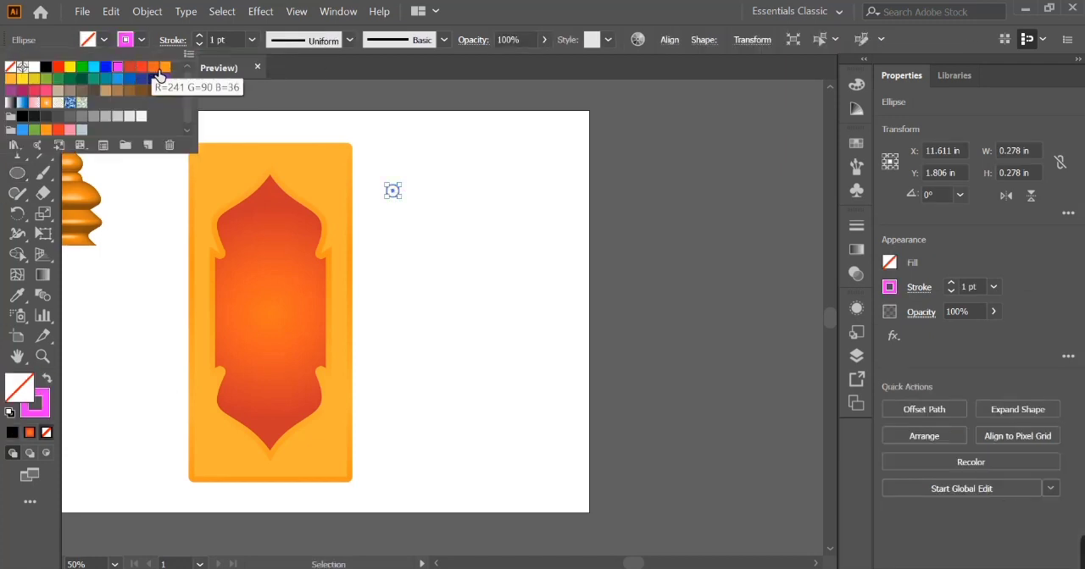
# - Duplicate the circle into a horizontal row of 14 adjoining circles
pyautogui.click(395, 195)
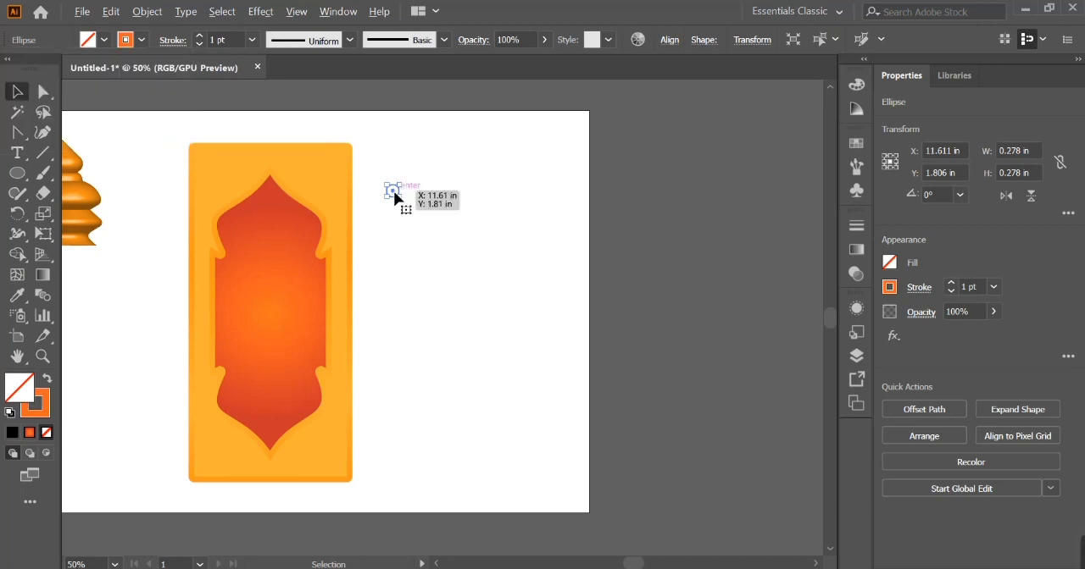
pyautogui.moveTo(395, 196); pyautogui.dragTo(580, 238)
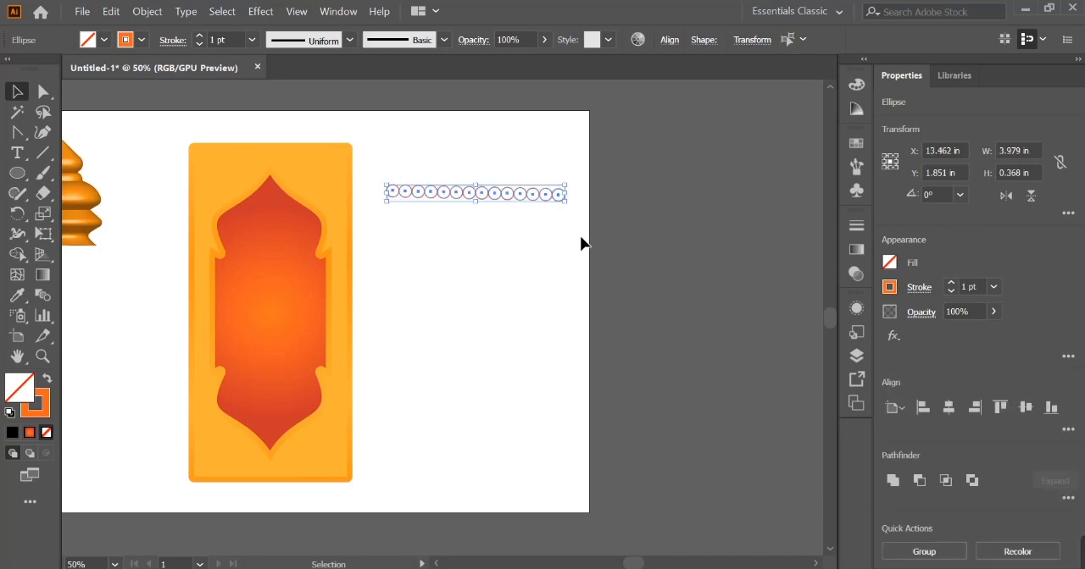
# - Set alignment relative to the selection and line up the 14 circles on a common vertical centre
pyautogui.click(1031, 412)
pyautogui.click(1069, 429)
pyautogui.click(1054, 406)
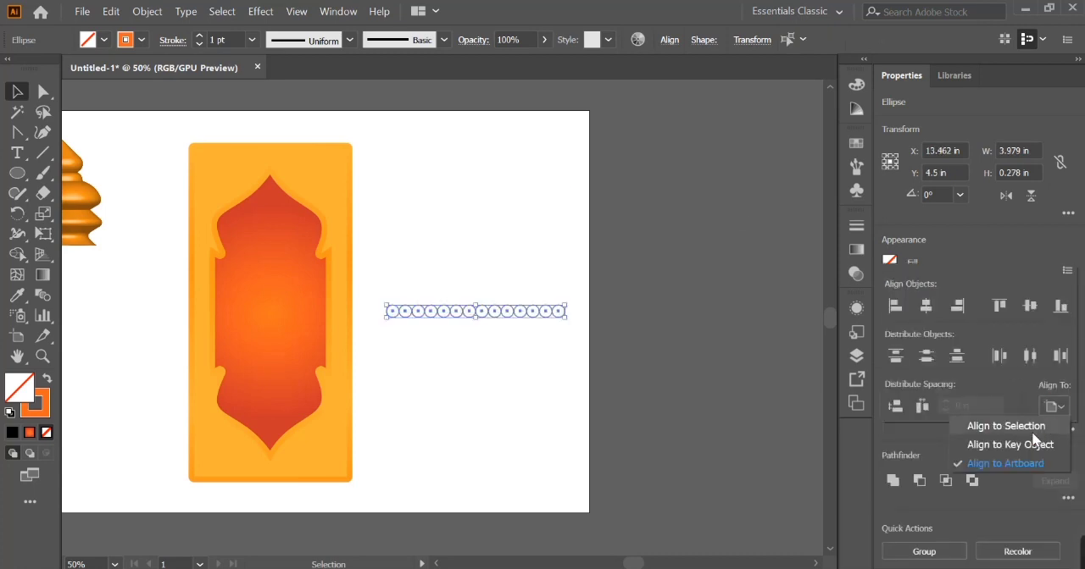
pyautogui.moveTo(543, 313); pyautogui.dragTo(524, 188)
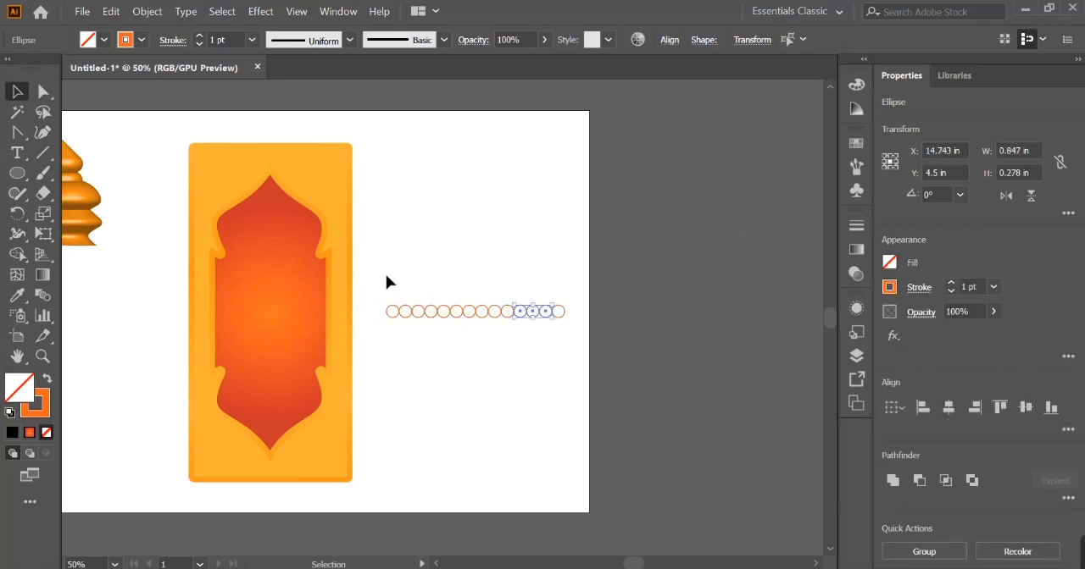
# - Group the circle row, duplicate it downward into a grid of 23 adjoining rows, and group the whole grid
pyautogui.moveTo(555, 323); pyautogui.dragTo(557, 220)
pyautogui.press('v')
pyautogui.hotkey('ctrl', 'd')
pyautogui.hotkey('ctrl', 'd')
pyautogui.hotkey('ctrl', 'd')
pyautogui.hotkey('ctrl', 'd')
pyautogui.hotkey('ctrl', 'd')
pyautogui.hotkey('ctrl', 'd')
pyautogui.hotkey('ctrl', 'd')
pyautogui.hotkey('ctrl', 'd')
pyautogui.hotkey('ctrl', 'd')
pyautogui.hotkey('ctrl', 'd')
pyautogui.hotkey('ctrl', 'd')
pyautogui.hotkey('ctrl', 'd')
pyautogui.hotkey('ctrl', 'd')
pyautogui.hotkey('ctrl', 'd')
pyautogui.hotkey('ctrl', 'd')
pyautogui.hotkey('ctrl', 'd')
pyautogui.hotkey('ctrl', 'd')
pyautogui.hotkey('ctrl', 'd')
pyautogui.hotkey('ctrl', 'd')
pyautogui.hotkey('ctrl', 'd')
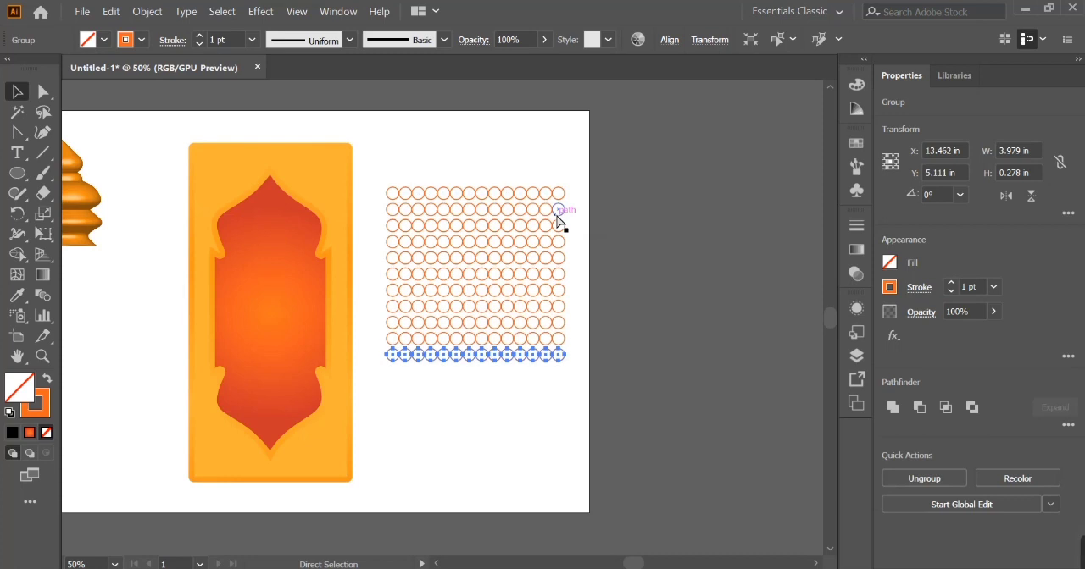
pyautogui.moveTo(560, 195); pyautogui.dragTo(565, 195)
pyautogui.hotkey('ctrl', 'g')
pyautogui.moveTo(438, 156); pyautogui.dragTo(493, 518)
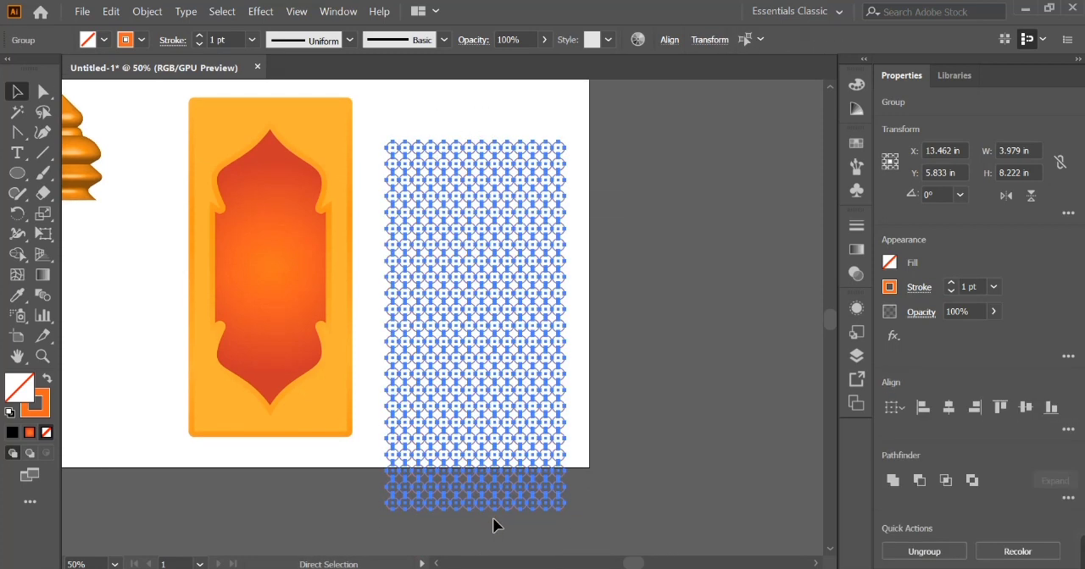
# - Duplicate the panel's red radial-gradient rectangle and place the copy over the circle grid
pyautogui.click(779, 375)
pyautogui.click(302, 289)
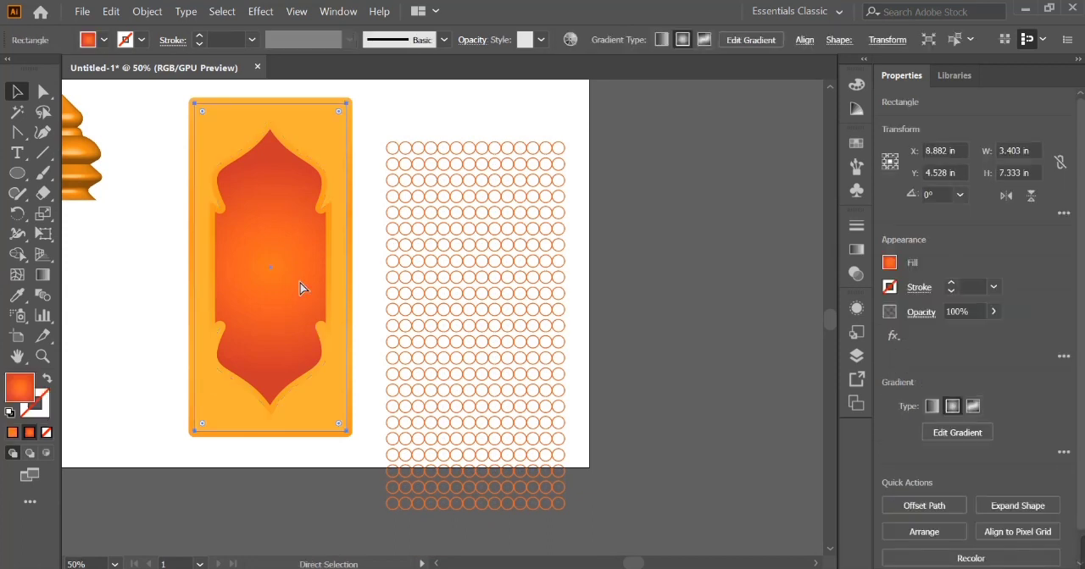
pyautogui.moveTo(303, 288); pyautogui.dragTo(445, 323)
pyautogui.click(496, 121)
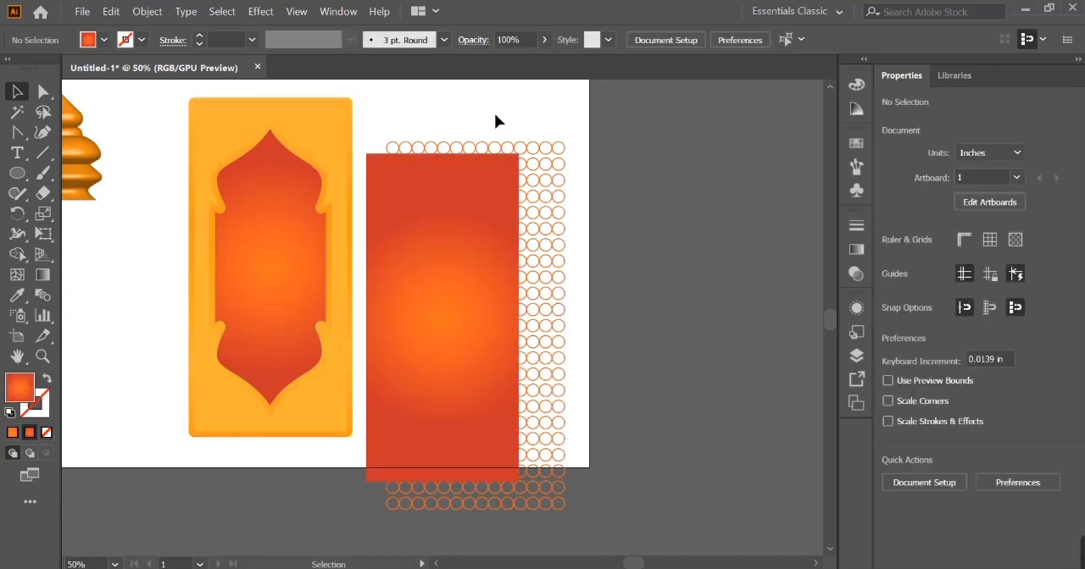
# - Centre the circle grid on the gradient rectangle copy horizontally and vertically, and make a clipping mask from them
pyautogui.click(376, 393)
pyautogui.keyDown('shift'); pyautogui.click(376, 392); pyautogui.keyUp('shift')
pyautogui.click(949, 410)
pyautogui.click(1024, 410)
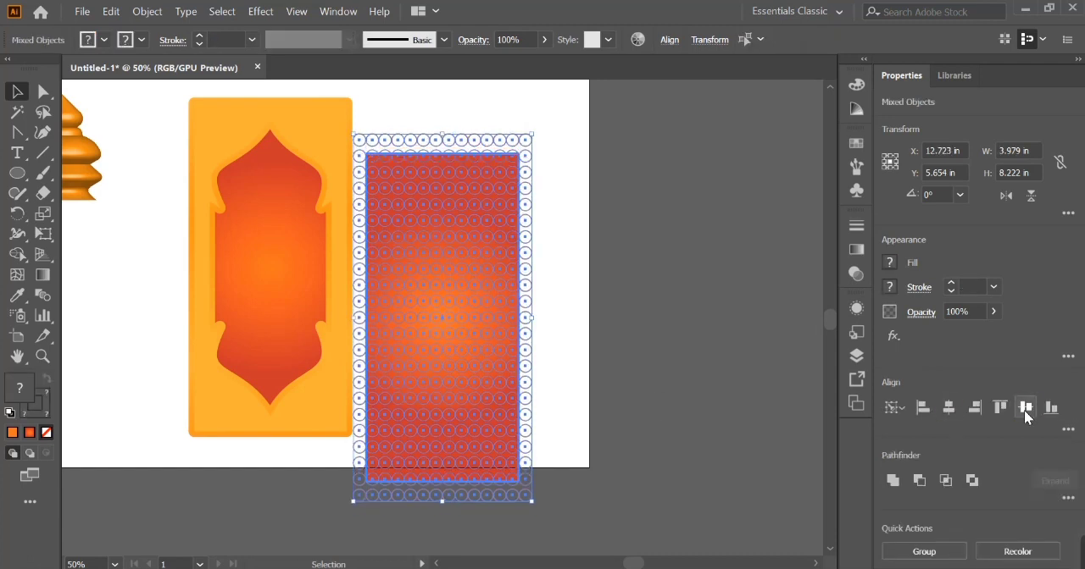
pyautogui.rightClick(501, 360)
pyautogui.click(578, 218)
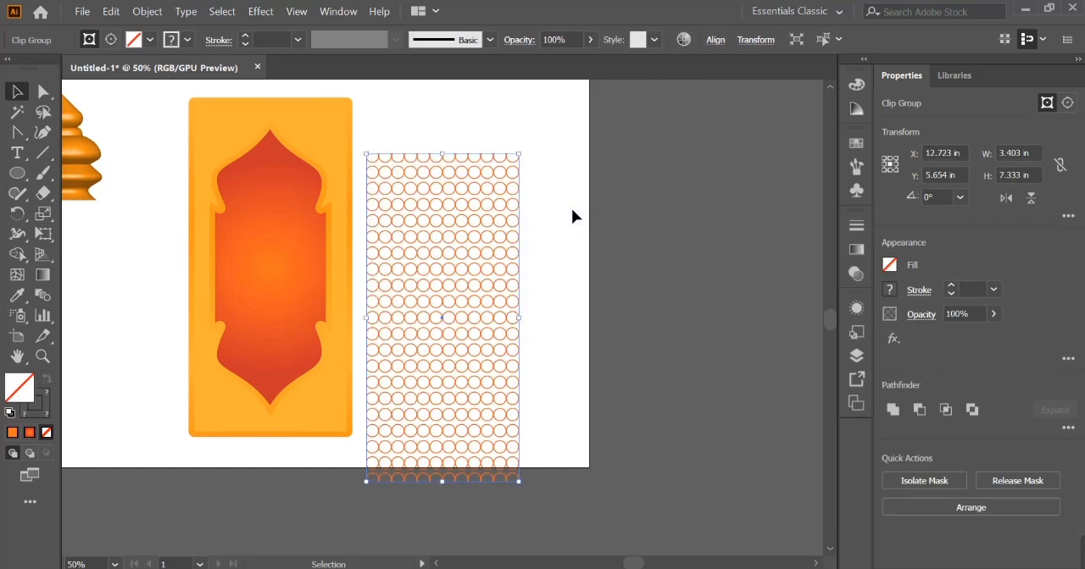
# - Place the clipped circle pattern over the panel and try sending it backward in the stacking order
pyautogui.moveTo(468, 224); pyautogui.dragTo(296, 175)
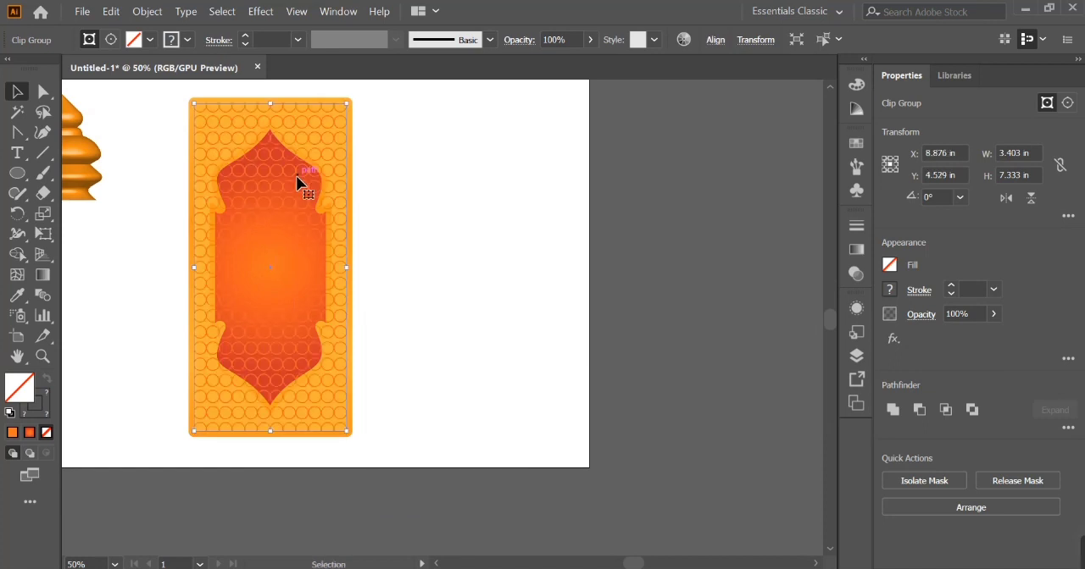
pyautogui.hotkey('ctrl', '+')
pyautogui.hotkey('ctrl', '+')
pyautogui.hotkey('ctrl', '+')
pyautogui.hotkey('ctrl', '[')
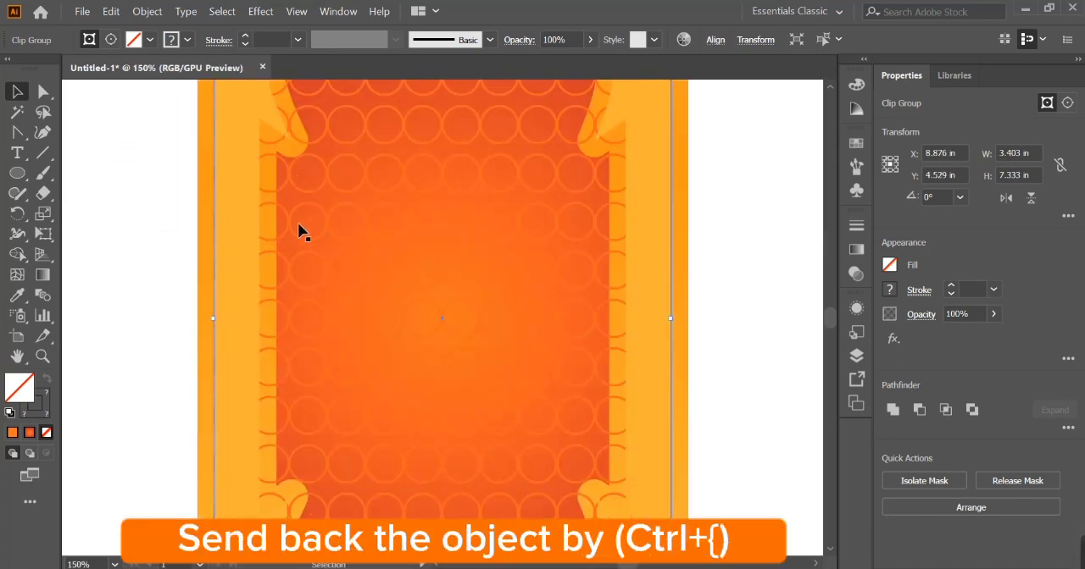
# - Try rearranging the panel layers around the circle pattern by sending objects backward, and undo the reordering
pyautogui.keyDown('shift'); pyautogui.click(250, 234); pyautogui.keyUp('shift')
pyautogui.rightClick(250, 233)
pyautogui.click(292, 385)
pyautogui.hotkey('ctrl', 'z')
pyautogui.click(176, 345)
pyautogui.click(342, 339)
pyautogui.hotkey('ctrl', '[')
pyautogui.click(170, 351)
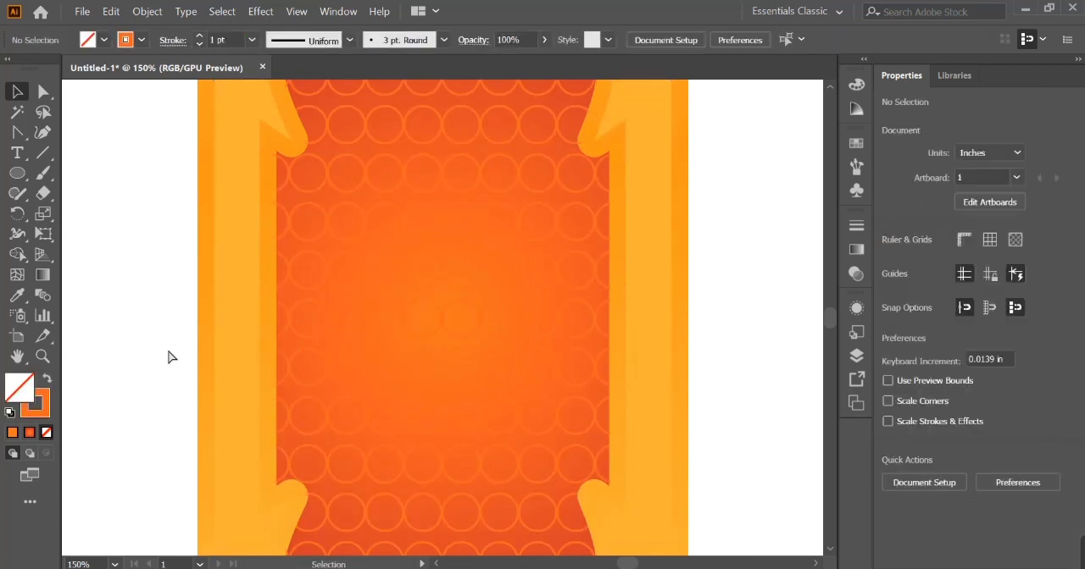
pyautogui.hotkey('ctrl', '-')
pyautogui.hotkey('ctrl', '-')
pyautogui.hotkey('ctrl', 'z')
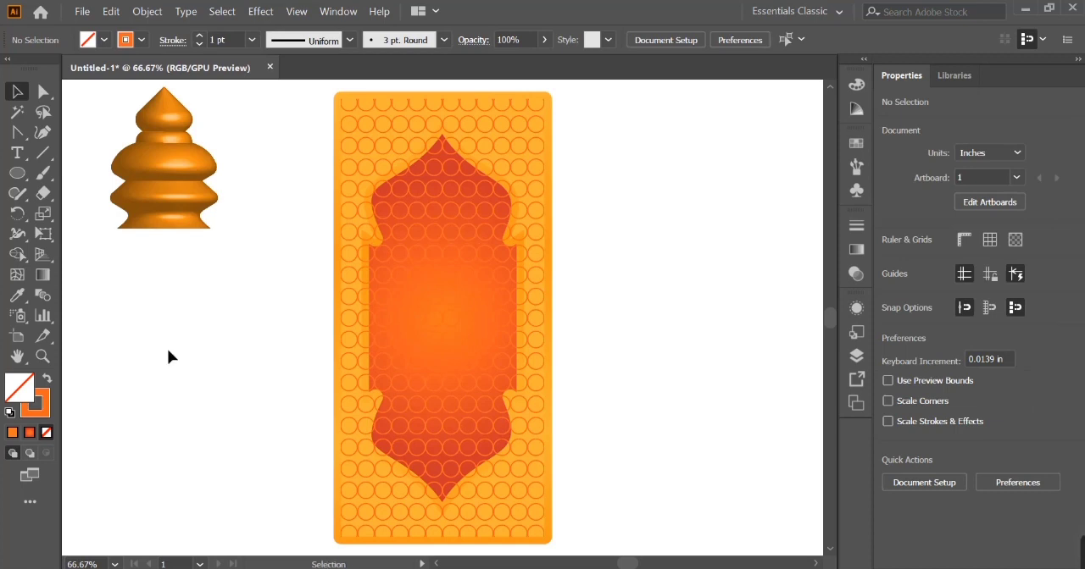
# - Try the circle pattern at 50% and 100% opacity, and set it to 20%
pyautogui.click(407, 339)
pyautogui.click(472, 39)
pyautogui.write('50')
pyautogui.press('Return')
pyautogui.write('100')
pyautogui.press('Return')
pyautogui.moveTo(537, 129); pyautogui.dragTo(565, 127)
pyautogui.hotkey('ctrl', 'z')
pyautogui.click(463, 219)
pyautogui.write('20')
pyautogui.press('Return')
pyautogui.click(614, 138)
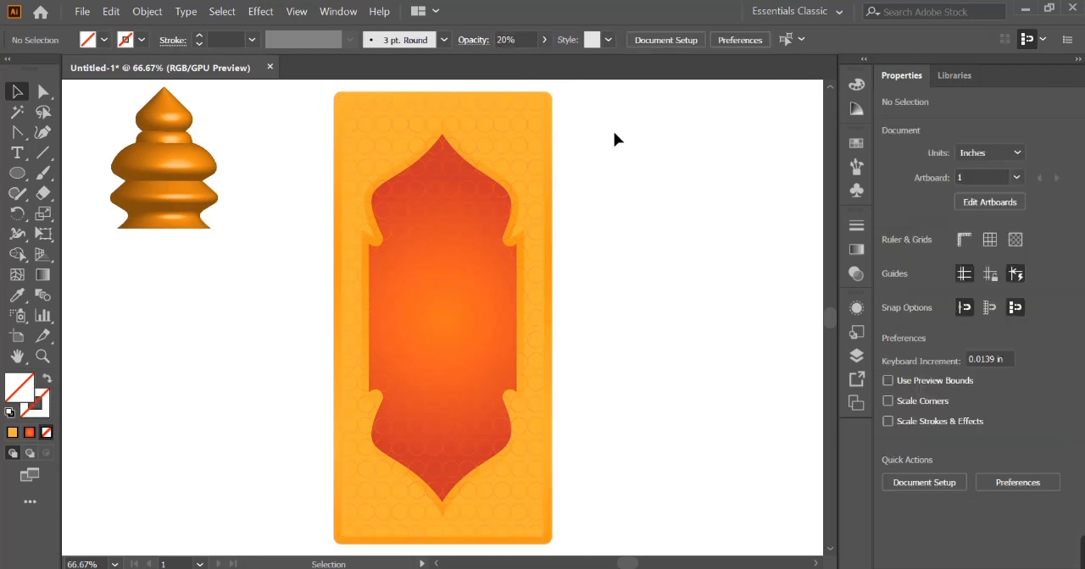
# - Restore the circle pattern to 100% opacity and move it off the panel to the right
pyautogui.click(485, 219)
pyautogui.click(571, 39)
pyautogui.write('100')
pyautogui.press('Return')
pyautogui.moveTo(519, 182); pyautogui.dragTo(670, 189)
# - Try masking the circle pattern with a pasted copy of the gradient rectangle, and undo it
pyautogui.click(443, 268)
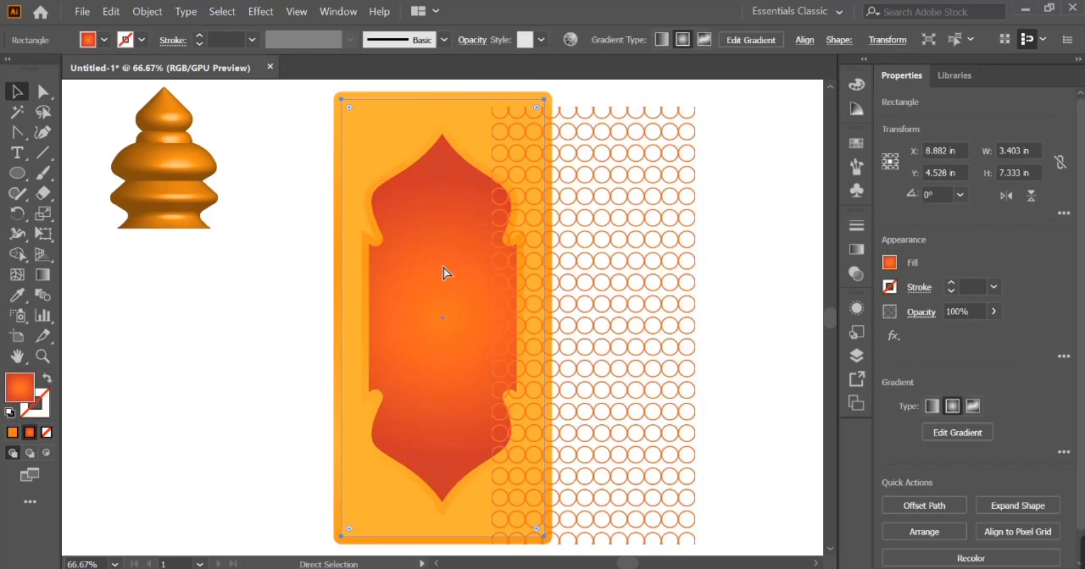
pyautogui.hotkey('ctrl', 'c')
pyautogui.hotkey('ctrl', 'v')
pyautogui.moveTo(443, 265); pyautogui.dragTo(594, 269)
pyautogui.moveTo(731, 233); pyautogui.dragTo(642, 299)
pyautogui.rightClick(641, 299)
pyautogui.click(705, 167)
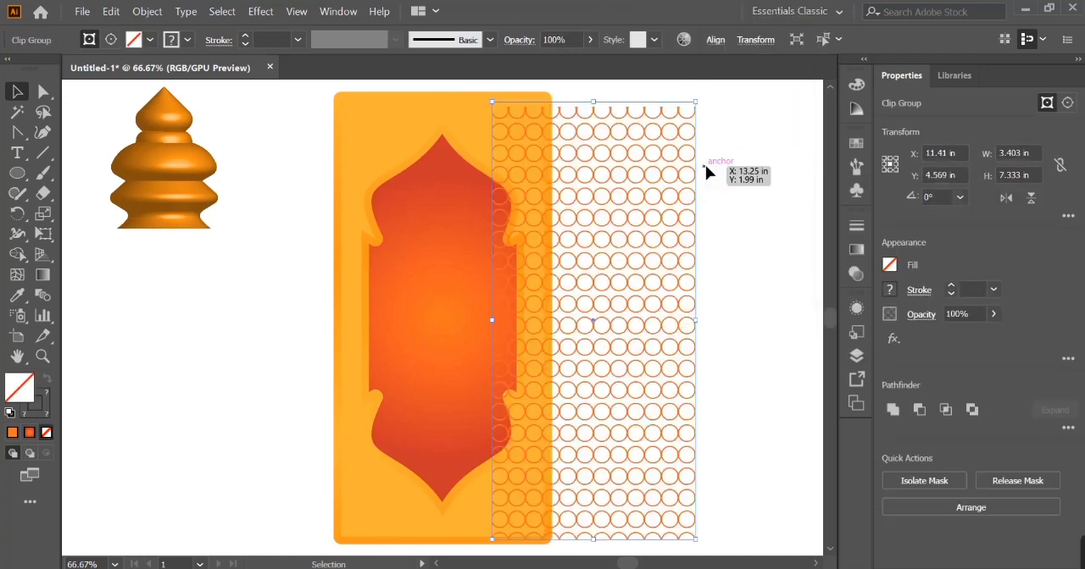
pyautogui.hotkey('ctrl', 'z')
pyautogui.hotkey('ctrl', 'z')
# - Try centring a copy of the gradient rectangle on the circle pattern and clipping the pattern with it
pyautogui.click(610, 273)
pyautogui.keyDown('shift'); pyautogui.click(467, 310); pyautogui.keyUp('shift')
pyautogui.click(617, 318)
pyautogui.click(949, 408)
pyautogui.click(1027, 410)
pyautogui.rightClick(638, 420)
pyautogui.click(686, 286)
# - Try centring the circle pattern horizontally on the panel's gradient rectangle, and undo the alignment
pyautogui.keyDown('shift'); pyautogui.click(438, 319); pyautogui.keyUp('shift')
pyautogui.click(948, 408)
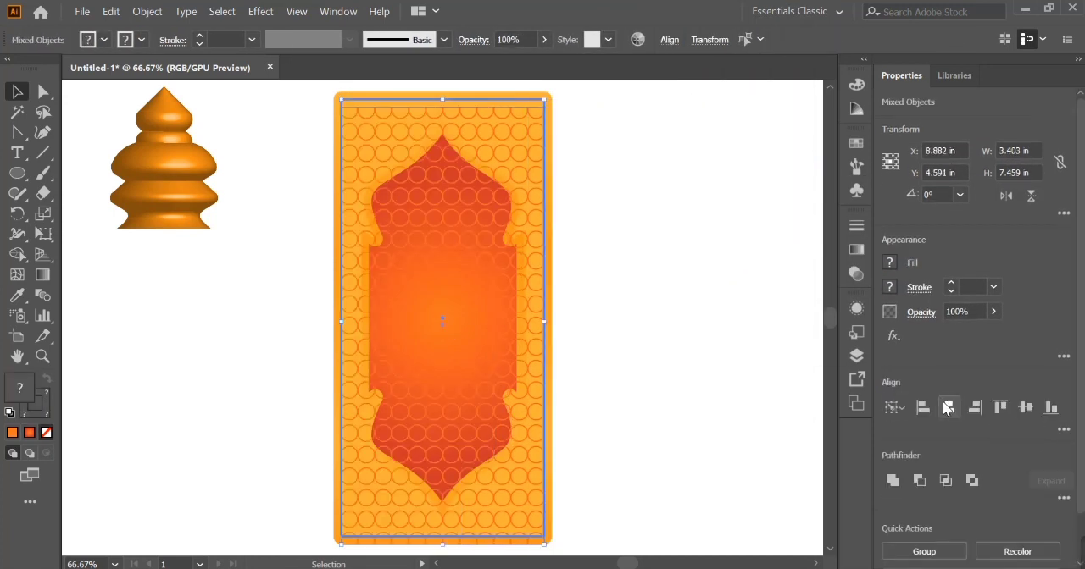
pyautogui.hotkey('ctrl', 'z')
pyautogui.hotkey('ctrl', 'z')
pyautogui.hotkey('ctrl', 'shift', 'z')
# - Try centring the outer frame's arch-cutout shape on the circle pattern and using it as a clipping mask
pyautogui.click(772, 392)
pyautogui.moveTo(382, 238)
pyautogui.mouseDown()
pyautogui.moveTo(428, 257)
pyautogui.moveTo(381, 243)
pyautogui.mouseUp()
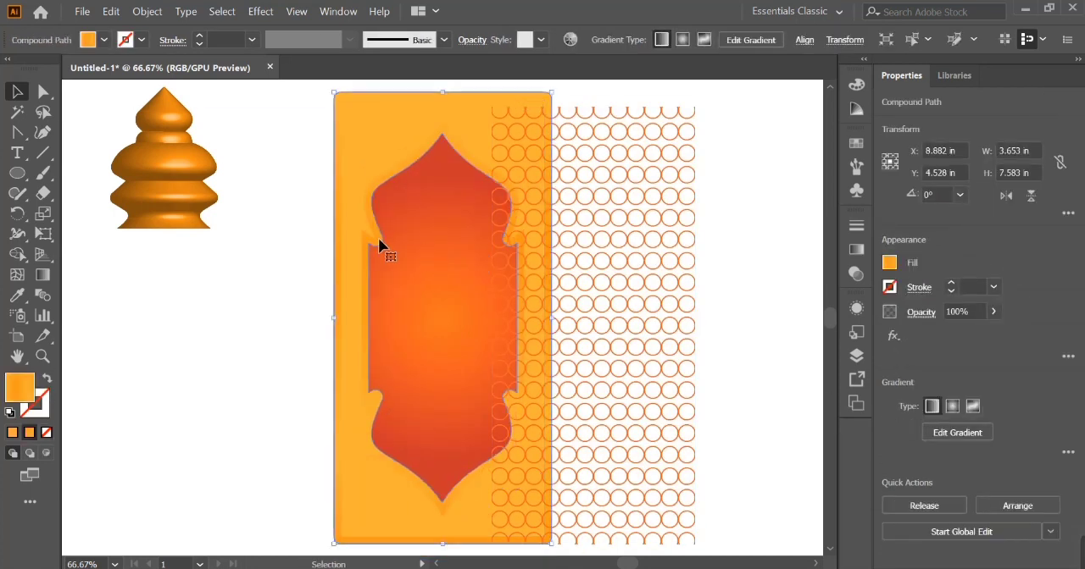
pyautogui.keyDown('shift'); pyautogui.click(629, 261); pyautogui.keyUp('shift')
pyautogui.click(950, 410)
pyautogui.click(1025, 409)
pyautogui.rightClick(699, 397)
pyautogui.click(747, 258)
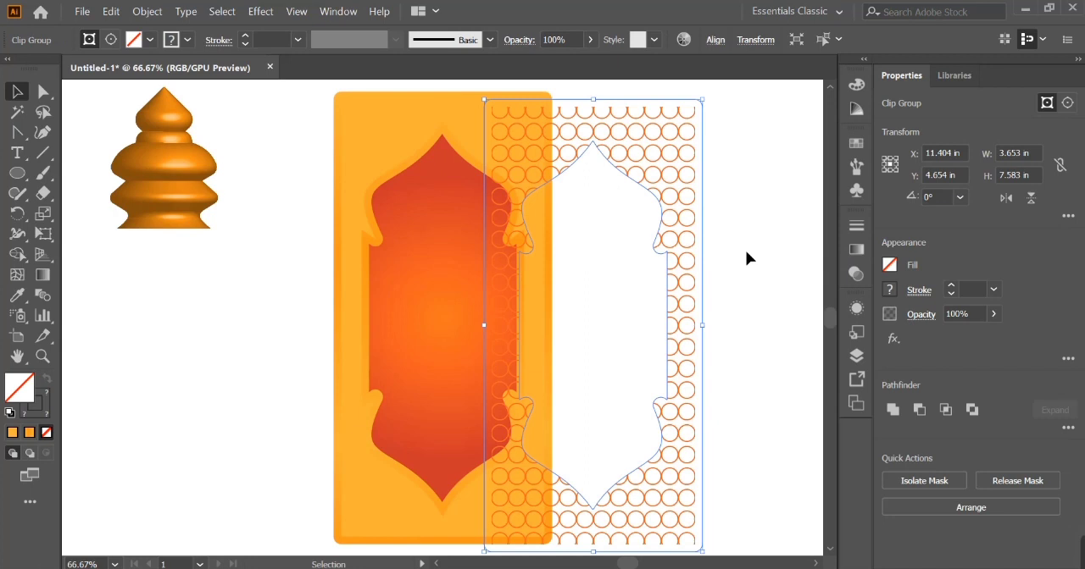
# - Try centring the frame-masked circle pattern on the panel, and undo back to before the mask was made
pyautogui.keyDown('shift'); pyautogui.click(472, 149); pyautogui.keyUp('shift')
pyautogui.click(471, 150)
pyautogui.click(950, 409)
pyautogui.click(1023, 409)
pyautogui.hotkey('ctrl', 'z')
pyautogui.hotkey('ctrl', 'z')
pyautogui.hotkey('ctrl', 'z')
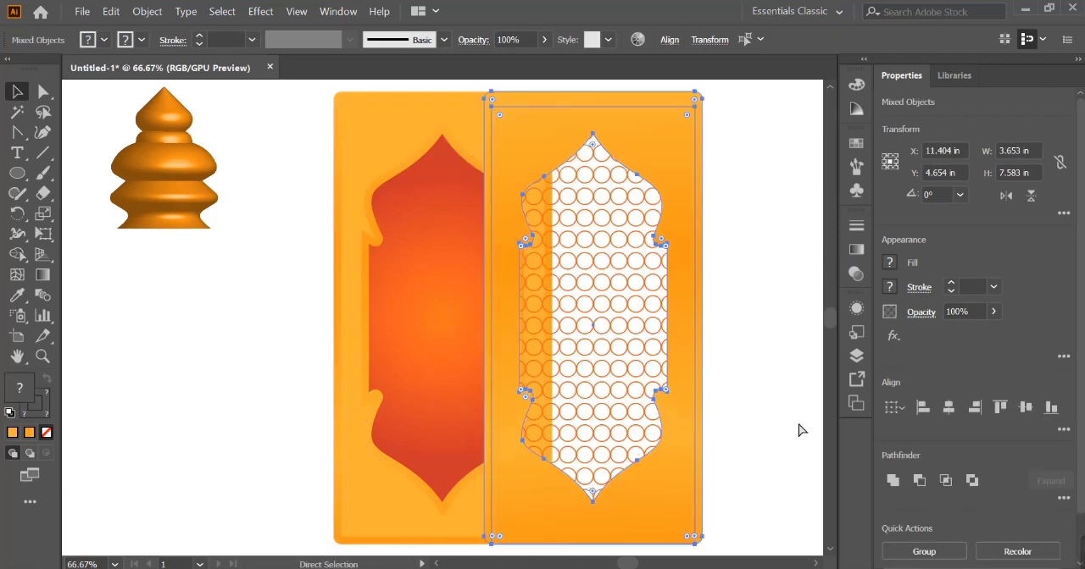
pyautogui.hotkey('ctrl', 'z')
pyautogui.hotkey('ctrl', 'z')
# - Centre the yellow inset shape with the arch cutout on the circle pattern and clip the pattern to it
pyautogui.click(800, 425)
pyautogui.click(394, 162)
pyautogui.click(397, 155)
pyautogui.keyDown('shift'); pyautogui.click(654, 220); pyautogui.keyUp('shift')
pyautogui.click(654, 221)
pyautogui.click(949, 409)
pyautogui.click(1025, 409)
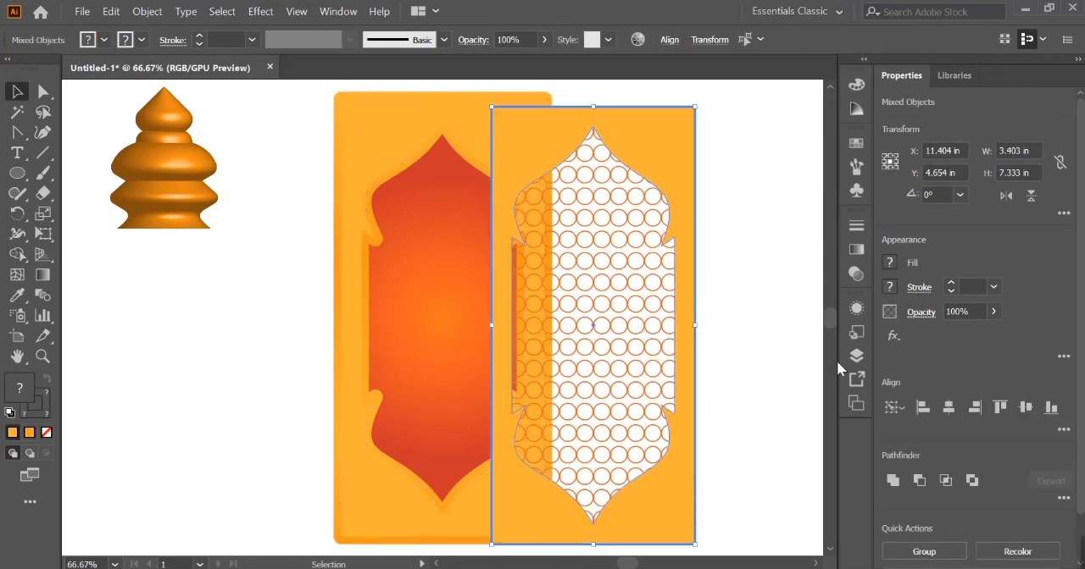
pyautogui.rightClick(694, 328)
pyautogui.click(752, 195)
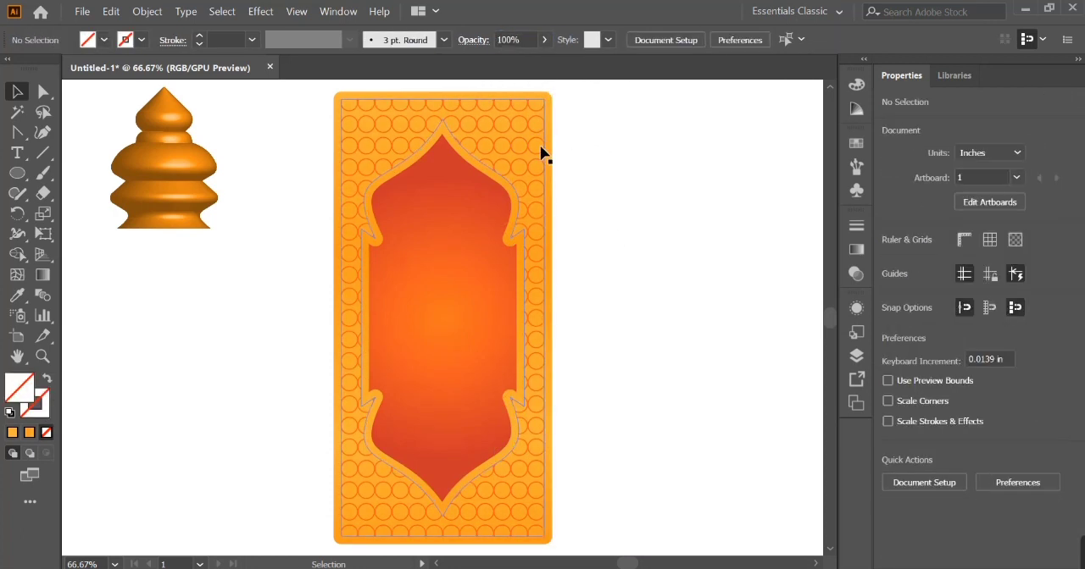
# - Make a second circle net layer and select it with the panel's gradient rectangle for alignment
pyautogui.click(528, 40)
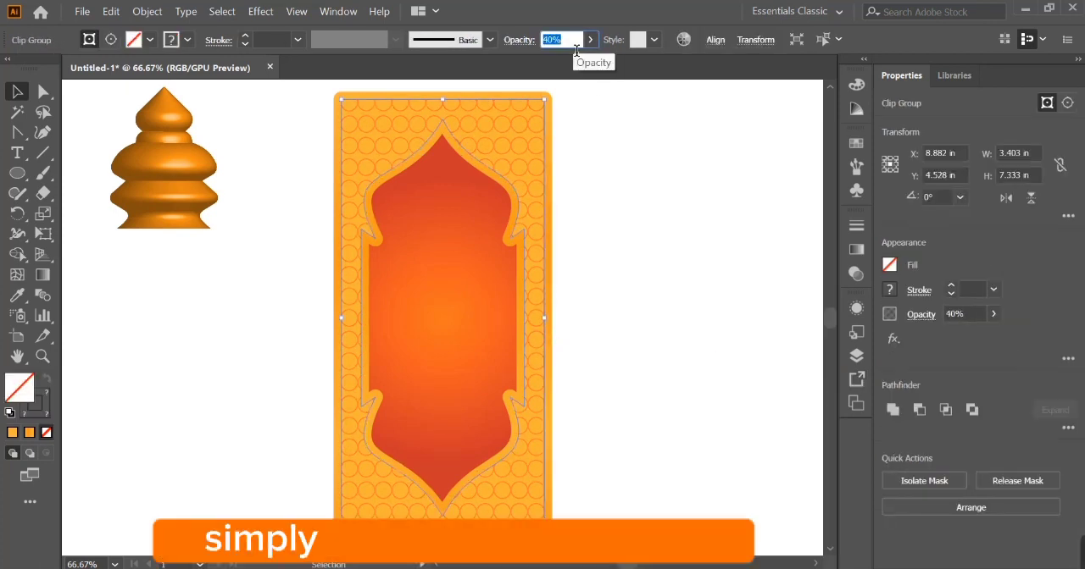
pyautogui.click(582, 165)
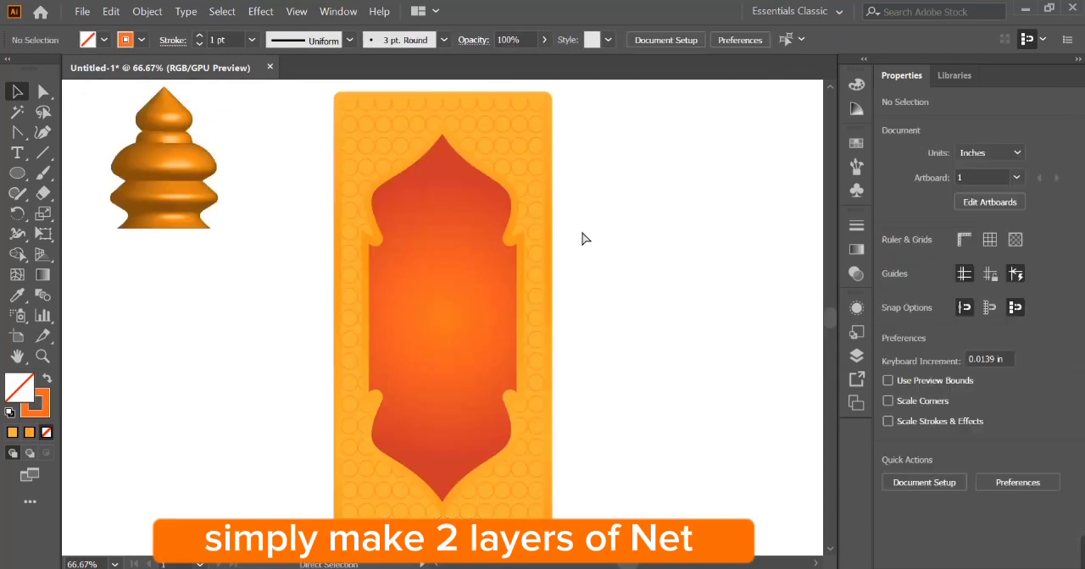
pyautogui.click(540, 242)
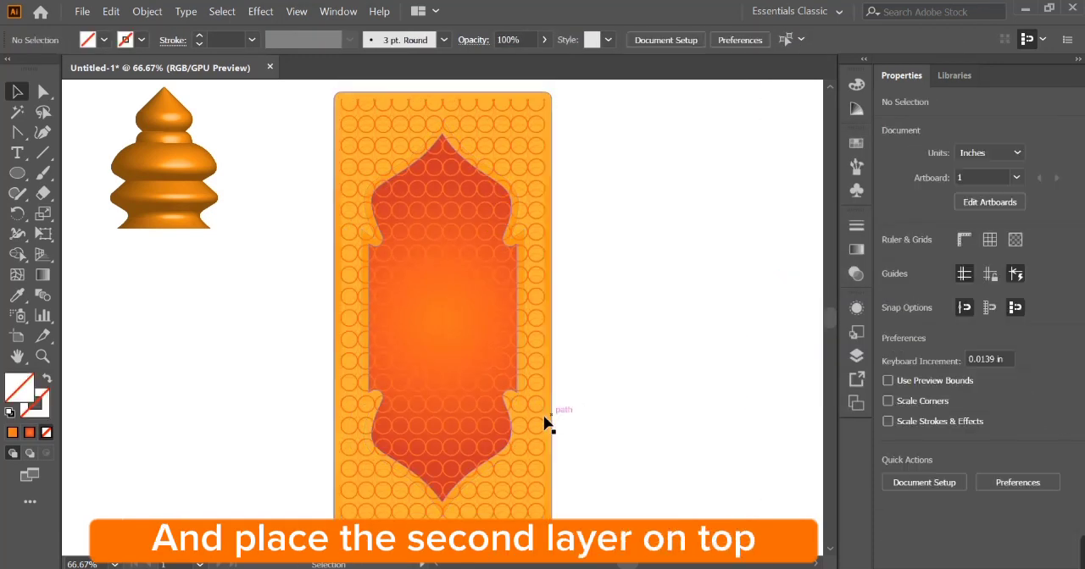
# - Send the circle net centred on the panel two levels backward and set the top net's opacity to 20%
pyautogui.click(525, 421)
pyautogui.hotkey('ctrl', '[')
pyautogui.hotkey('ctrl', '[')
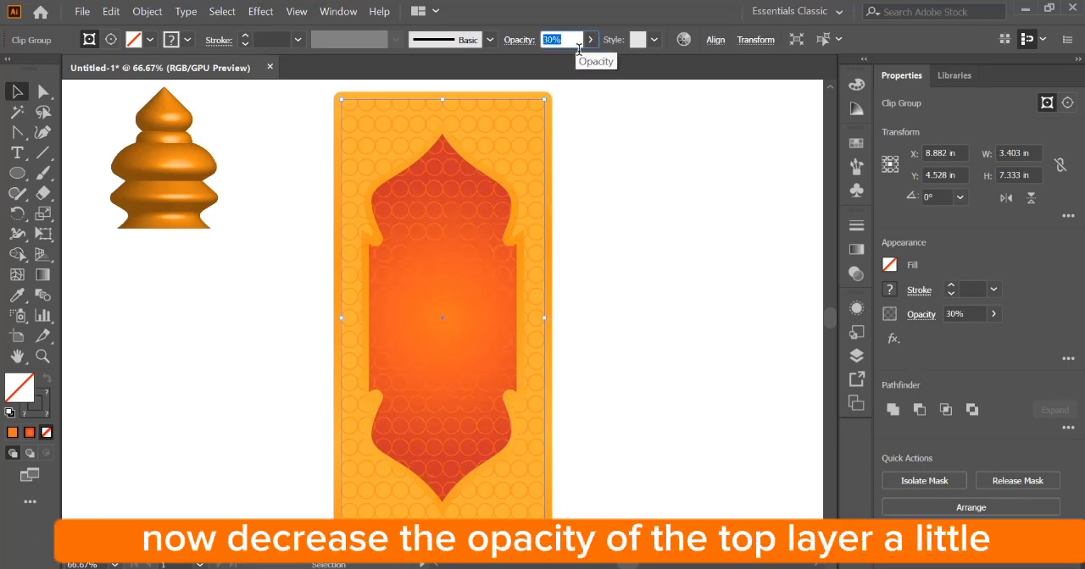
pyautogui.write('20')
pyautogui.click(677, 241)
# - Group all parts of the panel and scale the group down to 2.736 by 5.68 in
pyautogui.hotkey('ctrl', '-')
pyautogui.moveTo(677, 242); pyautogui.dragTo(428, 314)
pyautogui.rightClick(428, 312)
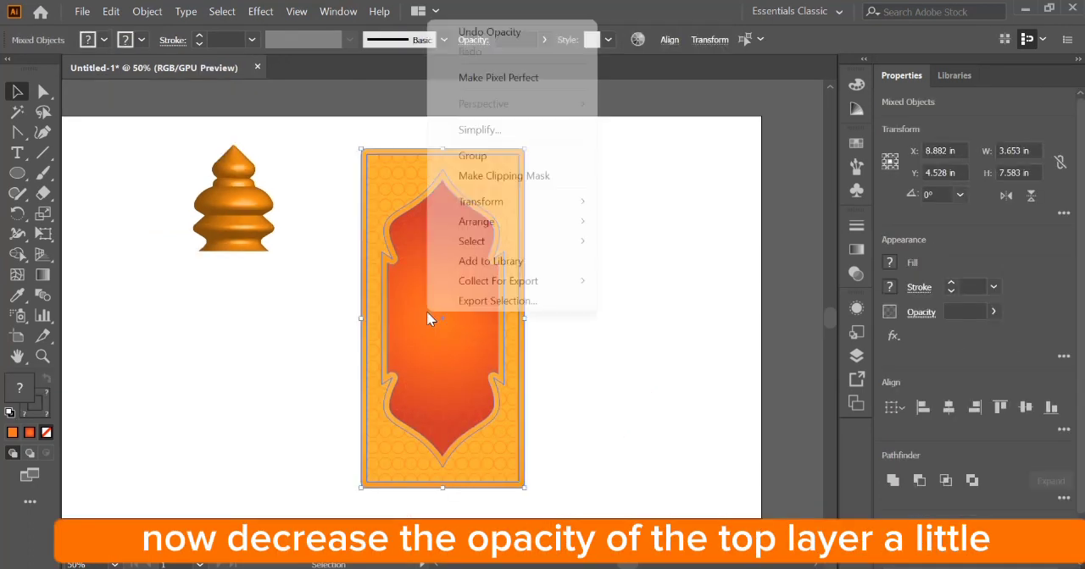
pyautogui.click(473, 157)
pyautogui.moveTo(532, 329); pyautogui.dragTo(504, 322)
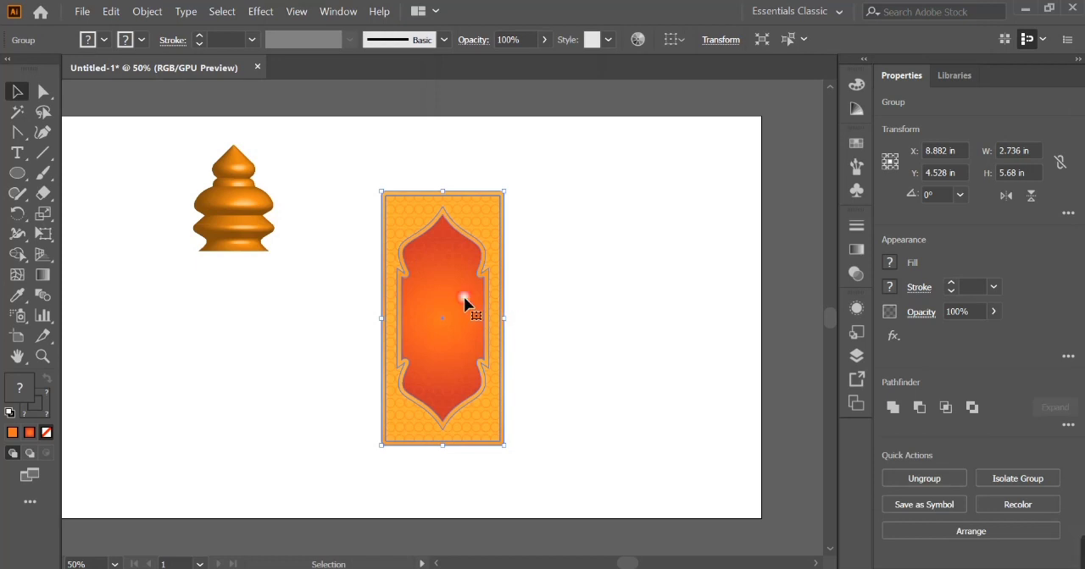
# - Copy the grouped panel, paste it in front, and shift the copy to the right of the original
pyautogui.click(110, 11)
pyautogui.click(182, 76)
pyautogui.click(111, 11)
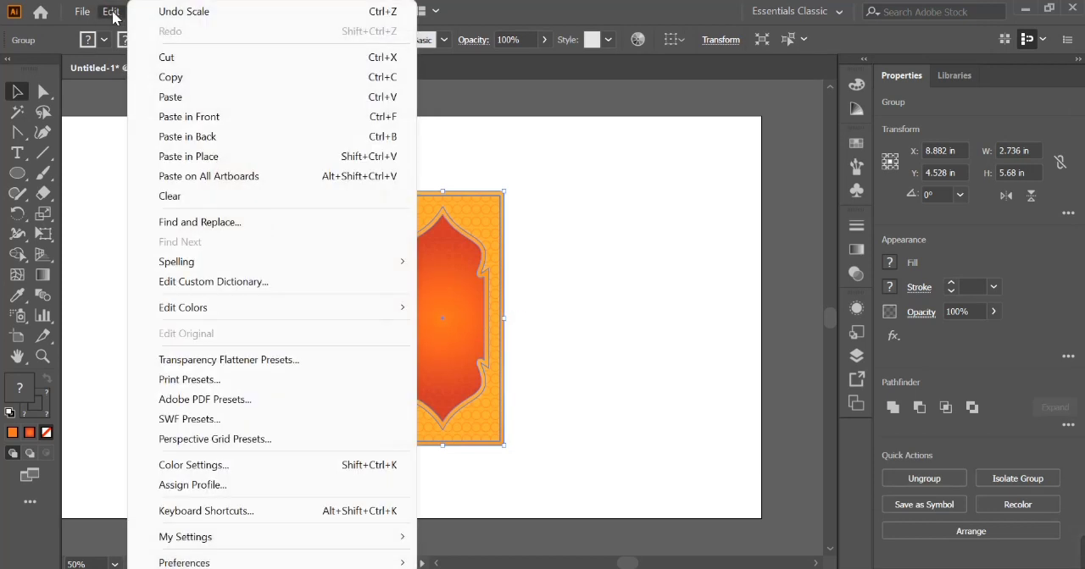
pyautogui.click(182, 119)
pyautogui.hotkey('shift', 'Right')
pyautogui.hotkey('shift', 'Right')
pyautogui.hotkey('shift', 'Right')
pyautogui.hotkey('shift', 'Right')
pyautogui.hotkey('shift', 'Right')
pyautogui.hotkey('shift', 'Right')
pyautogui.hotkey('shift', 'Right')
pyautogui.hotkey('shift', 'Right')
pyautogui.hotkey('shift', 'Right')
pyautogui.hotkey('shift', 'Right')
pyautogui.hotkey('shift', 'Right')
pyautogui.hotkey('shift', 'Right')
pyautogui.hotkey('shift', 'Right')
pyautogui.hotkey('shift', 'Right')
pyautogui.hotkey('shift', 'Right')
pyautogui.hotkey('shift', 'Right')
pyautogui.hotkey('shift', 'Right')
pyautogui.hotkey('shift', 'Right')
pyautogui.hotkey('shift', 'Right')
# - Nudge the copied panel flush against the original's right edge and align both panels along their tops
pyautogui.hotkey('ctrl', '+')
pyautogui.hotkey('ctrl', '+')
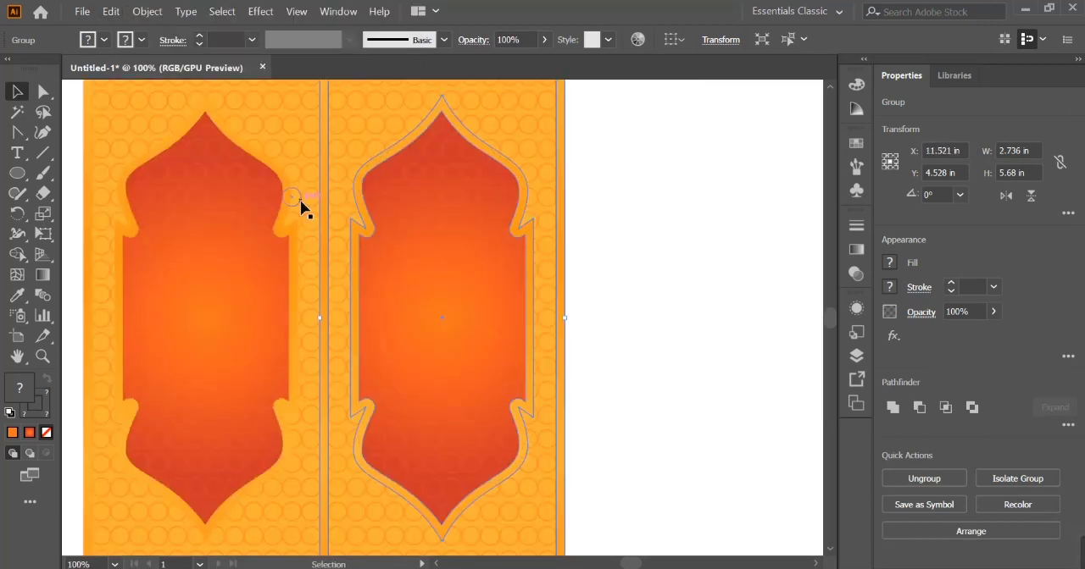
pyautogui.hscroll(-1, 300, 199)
pyautogui.hotkey('shift', 'Right')
pyautogui.press('Left')
pyautogui.press('Left')
pyautogui.press('Left')
pyautogui.scroll(2, 300, 200)
pyautogui.moveTo(322, 108); pyautogui.dragTo(340, 130)
pyautogui.click(362, 158)
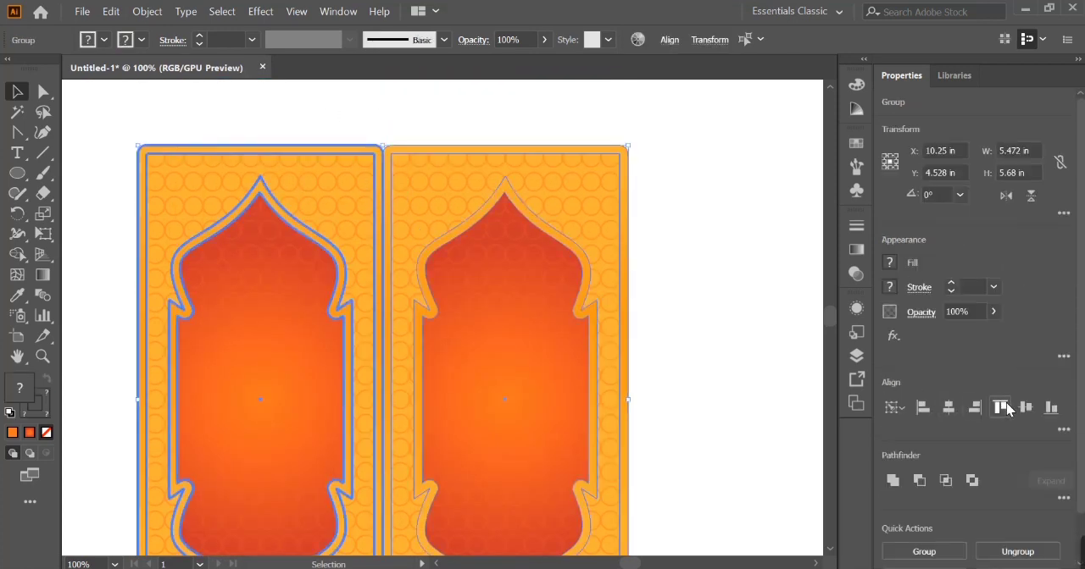
# - Narrow the right-hand panel copy to a width of 1.417 in, keeping its left edge in place
pyautogui.click(627, 346)
pyautogui.moveTo(628, 399); pyautogui.dragTo(510, 388)
pyautogui.scroll(-3, 515, 392)
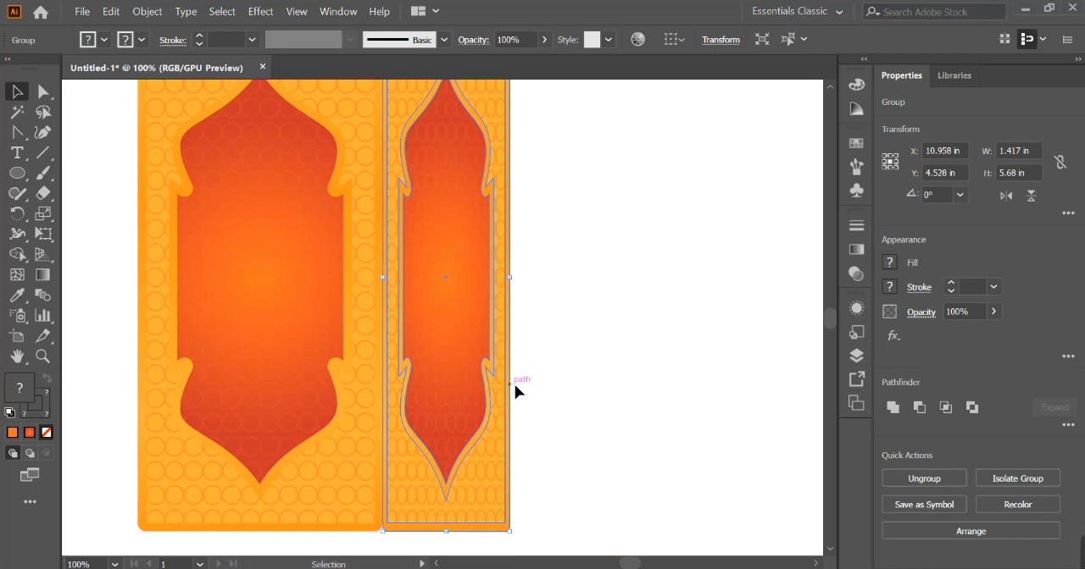
# - Duplicate the narrow panel onto the left side of the central panel and flip it horizontally
pyautogui.hscroll(-3, 559, 388)
pyautogui.moveTo(591, 390); pyautogui.dragTo(222, 366)
pyautogui.scroll(2, 222, 366)
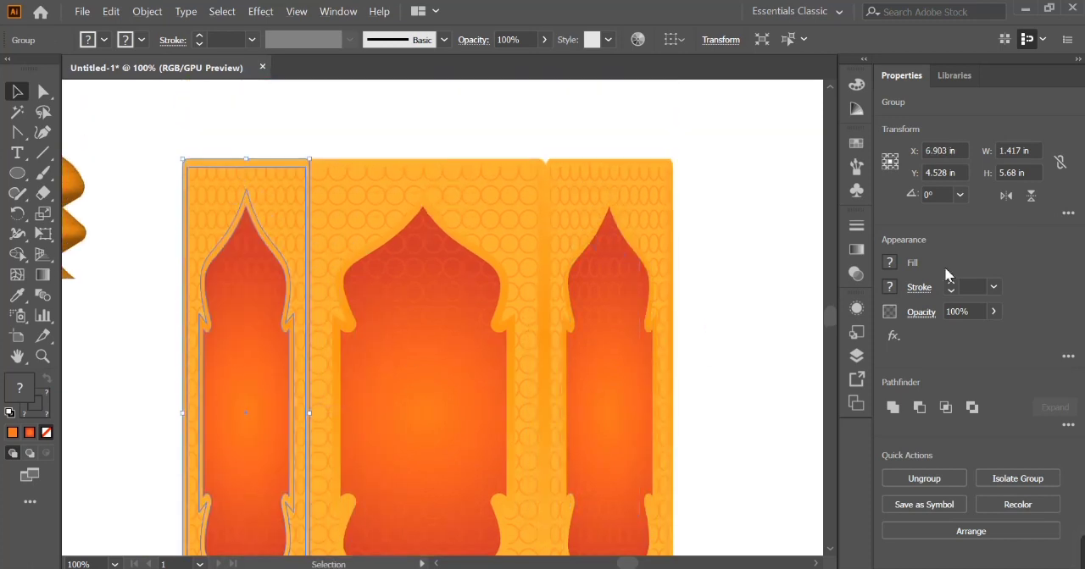
pyautogui.click(778, 250)
pyautogui.hotkey('ctrl', '-')
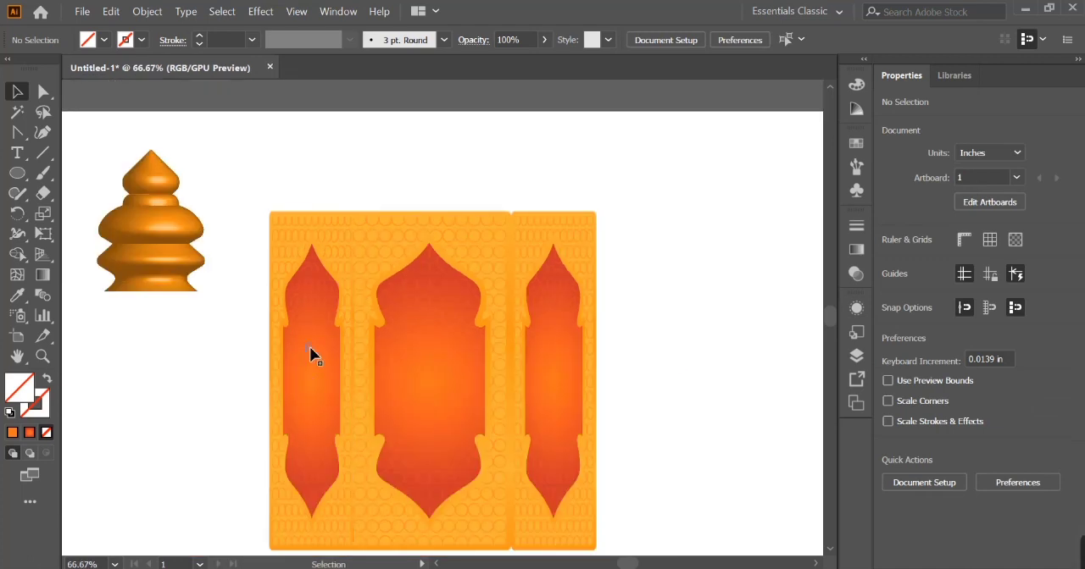
# - Fit the left narrow panel flush against the central panel's left edge
pyautogui.click(311, 355)
pyautogui.hotkey('ctrl', '+')
pyautogui.hotkey('ctrl', '+')
pyautogui.hotkey('ctrl', '+')
pyautogui.hotkey('ctrl', '+')
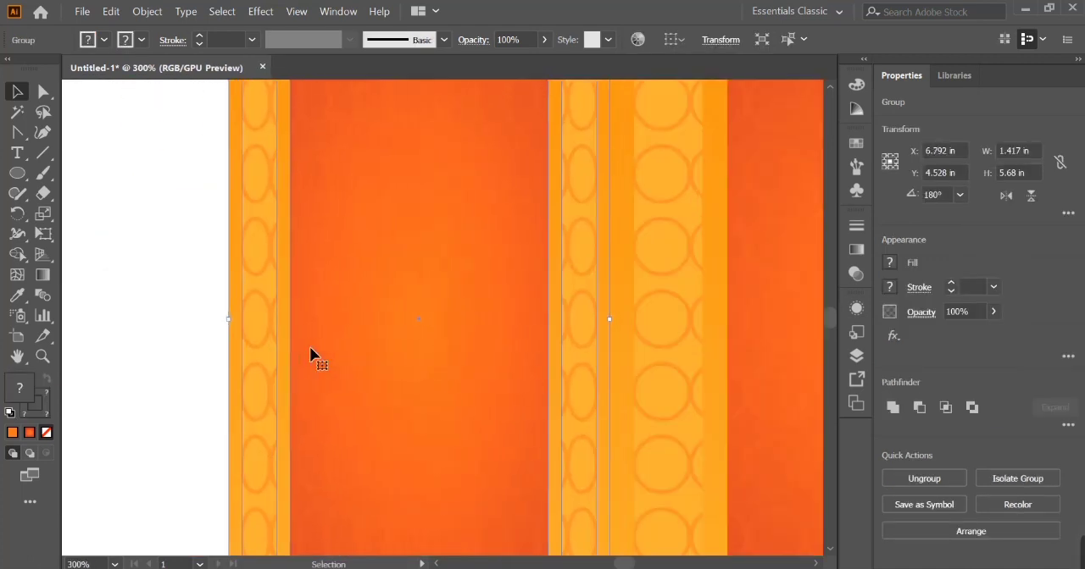
pyautogui.click(203, 328)
pyautogui.hotkey('ctrl', '0')
# - Narrow the left side panel to a width of 1.014 in and delete the narrow panel on the right
pyautogui.click(406, 363)
pyautogui.moveTo(353, 318); pyautogui.dragTo(372, 322)
pyautogui.click(606, 337)
pyautogui.press('Delete')
pyautogui.click(390, 320)
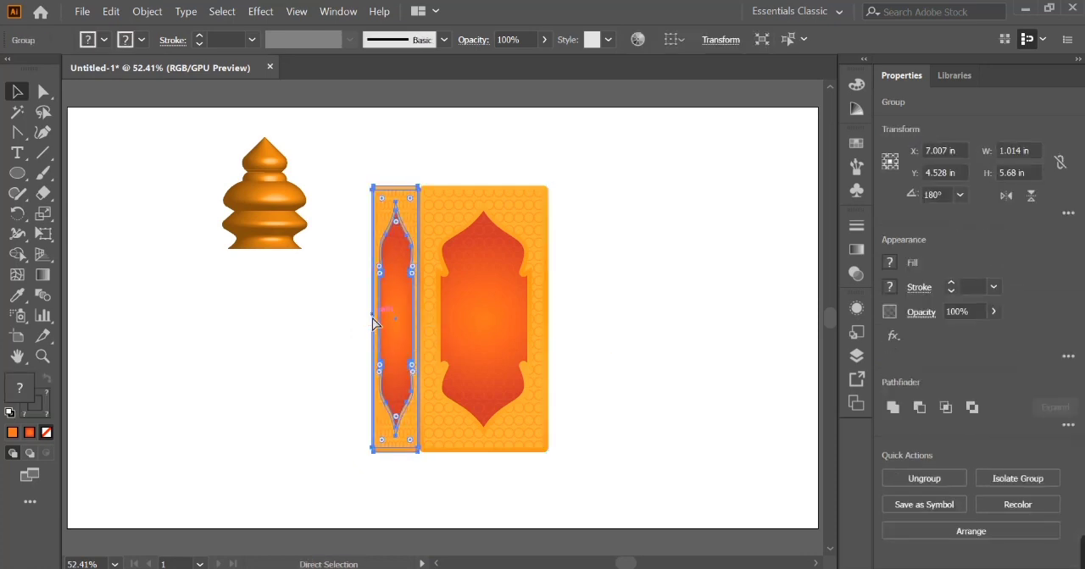
# - Flip a copy of the left narrow panel horizontally and fit it flush against the central panel's right edge
pyautogui.click(1006, 196)
pyautogui.hotkey('shift', 'Right')
pyautogui.hotkey('shift', 'Right')
pyautogui.hotkey('shift', 'Right')
pyautogui.hotkey('shift', 'Right')
pyautogui.hotkey('shift', 'Right')
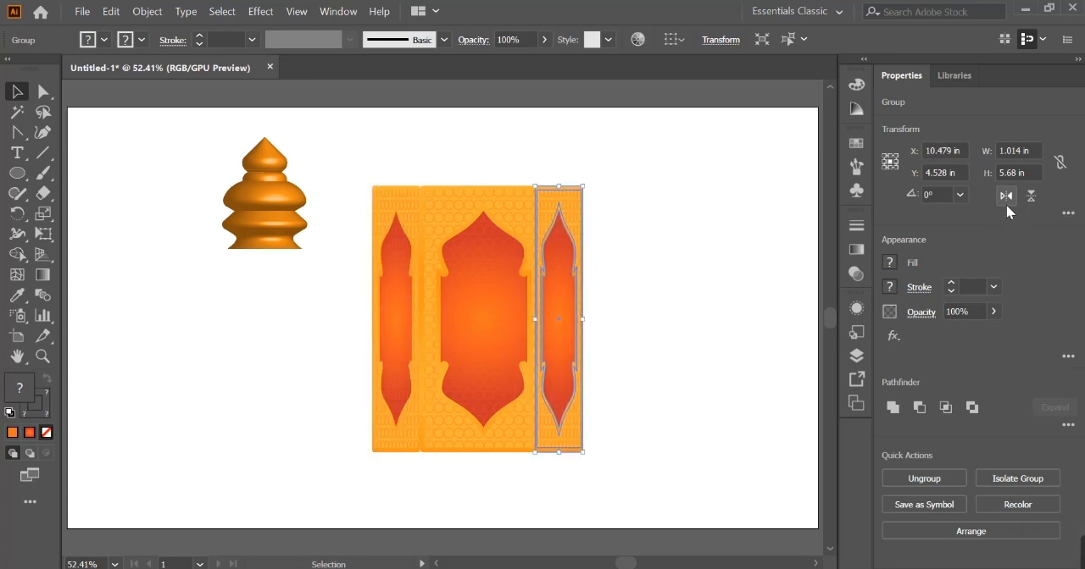
pyautogui.hotkey('ctrl', '=')
pyautogui.hotkey('ctrl', '=')
pyautogui.hotkey('ctrl', '=')
pyautogui.hotkey('ctrl', '=')
pyautogui.hotkey('shift', 'Right')
pyautogui.hotkey('shift', 'Right')
pyautogui.hotkey('shift', 'Right')
pyautogui.hotkey('shift', 'Left')
pyautogui.hotkey('shift', 'Left')
pyautogui.hotkey('shift', 'Left')
pyautogui.hotkey('shift', 'Right')
pyautogui.hotkey('shift', 'Right')
pyautogui.press('Left')
pyautogui.press('Left')
pyautogui.press('Left')
pyautogui.press('Left')
pyautogui.press('Left')
pyautogui.press('Left')
pyautogui.press('Left')
pyautogui.press('Left')
pyautogui.press('Left')
pyautogui.press('Left')
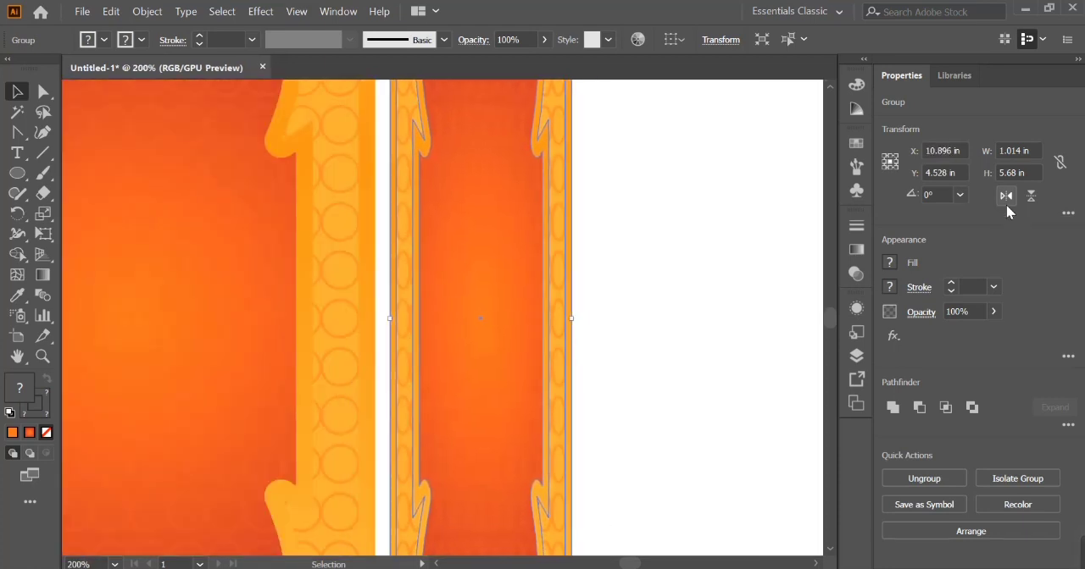
pyautogui.hotkey('ctrl', '-')
pyautogui.hotkey('ctrl', '-')
pyautogui.hotkey('ctrl', '-')
pyautogui.hotkey('ctrl', '-')
# - Place the dome above the three panels and scale the panels down together to 2.736 in wide by 3.262 in high
pyautogui.click(559, 271)
pyautogui.click(453, 359)
pyautogui.moveTo(161, 231); pyautogui.dragTo(452, 255)
pyautogui.scroll(1, 371, 166)
pyautogui.click(246, 317)
pyautogui.moveTo(473, 366); pyautogui.dragTo(382, 293)
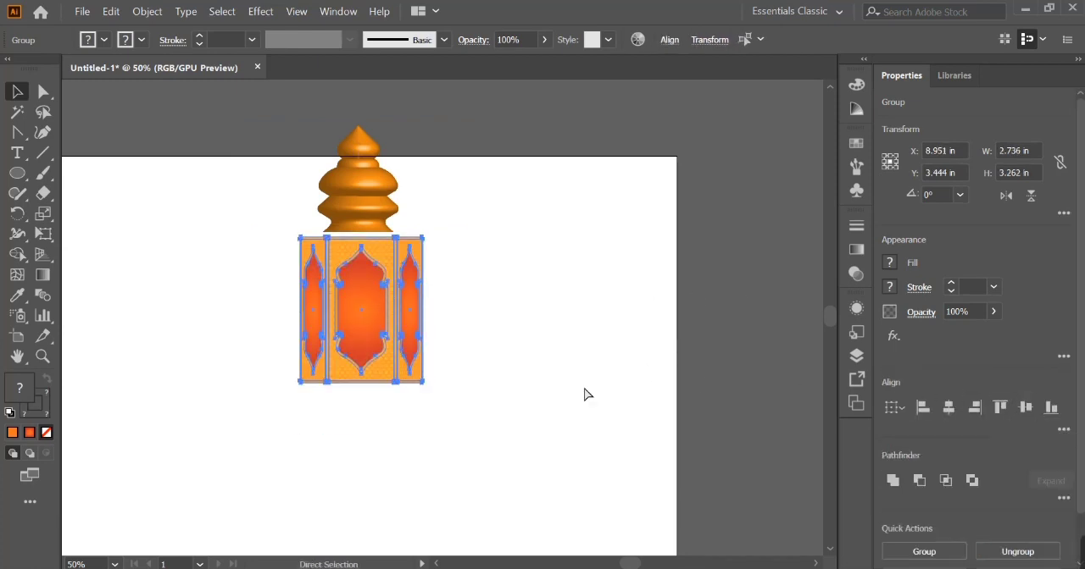
# - Scale the three panels down to 1.986 in wide and center them horizontally under the dome
pyautogui.click(396, 187)
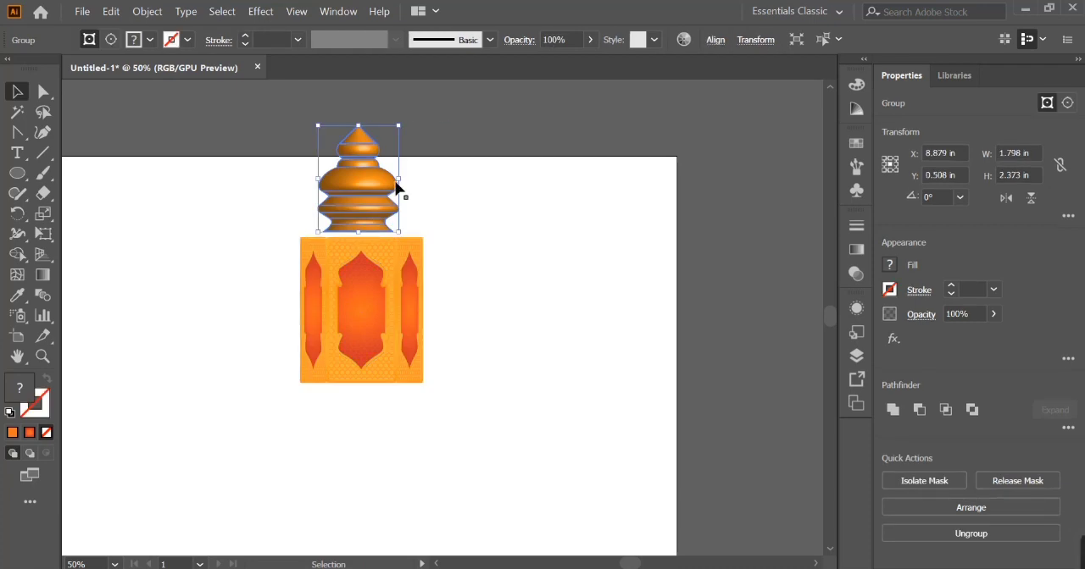
pyautogui.click(390, 266)
pyautogui.moveTo(424, 311); pyautogui.dragTo(407, 308)
pyautogui.moveTo(369, 298); pyautogui.dragTo(368, 278)
pyautogui.hotkey('ctrl', 'a')
pyautogui.click(949, 409)
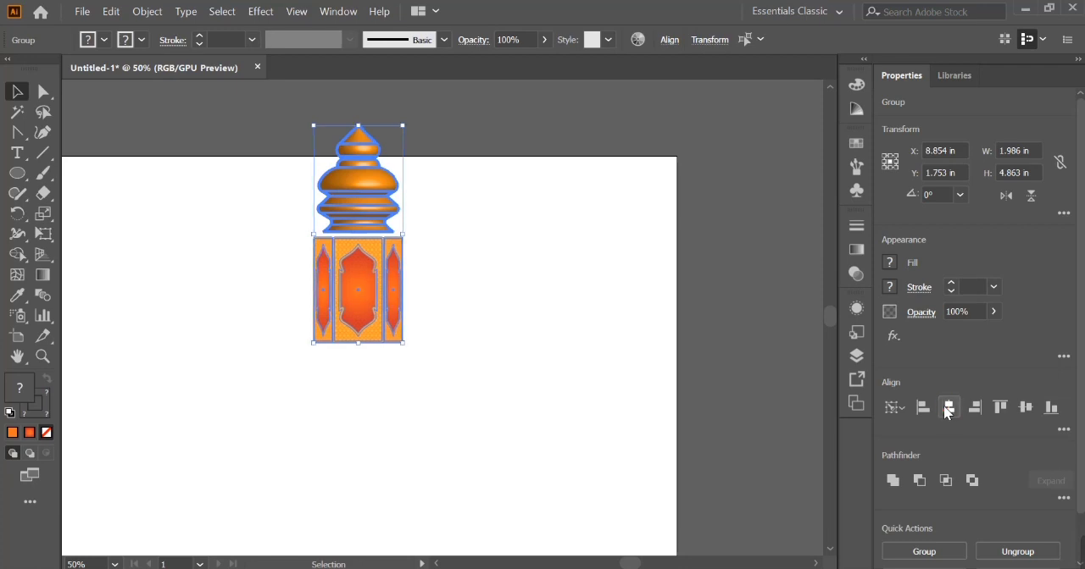
# - Nudge the three panels up until they meet the dome's base
pyautogui.click(592, 374)
pyautogui.click(383, 318)
pyautogui.hotkey('shift', 'Up')
pyautogui.click(451, 345)
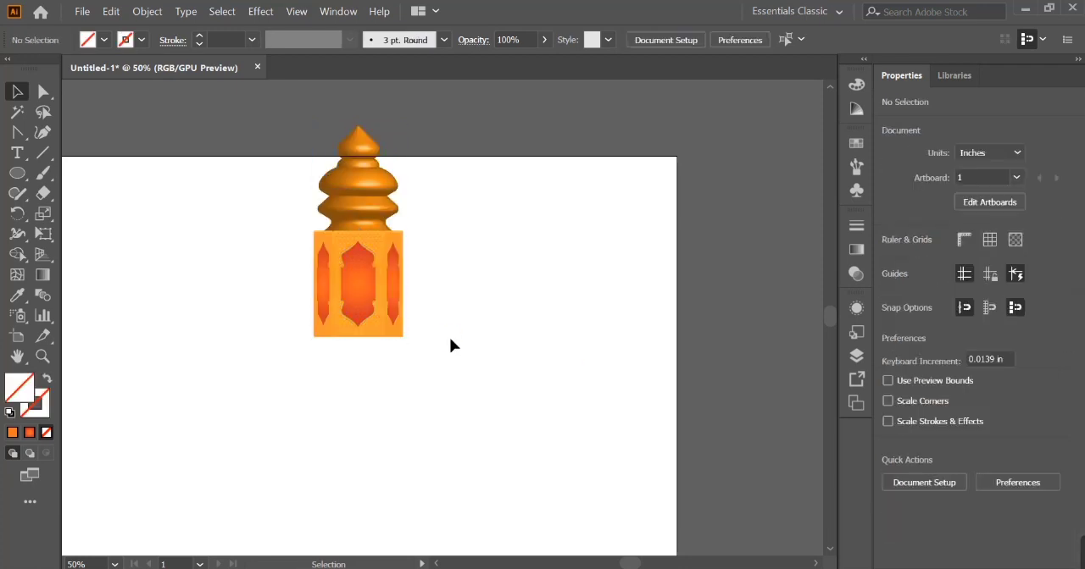
pyautogui.scroll(4, 358, 274)
pyautogui.scroll(3, 249, 246)
pyautogui.click(397, 135)
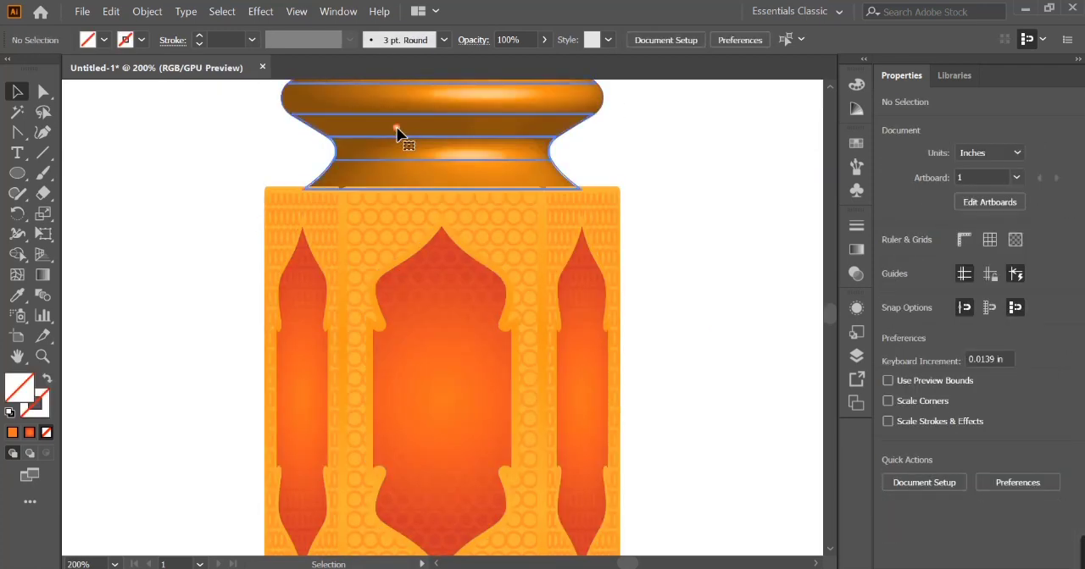
pyautogui.click(207, 176)
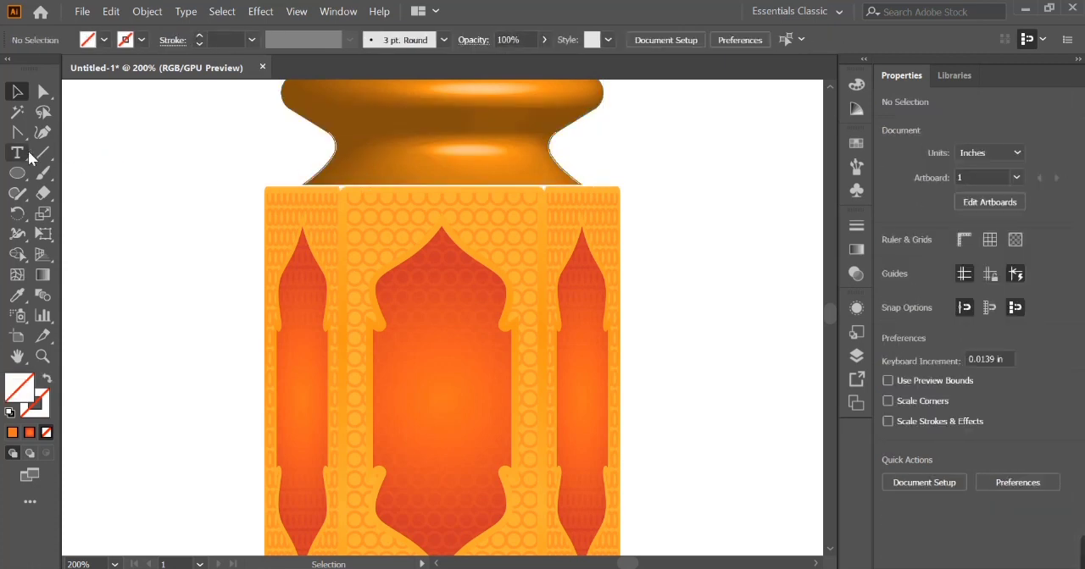
# - Draw an orange-filled rectangle about 2.083 in wide by 0.111 in high across the dome-panel joint and center it horizontally
pyautogui.rightClick(17, 173)
pyautogui.click(80, 173)
pyautogui.moveTo(265, 170); pyautogui.dragTo(638, 188)
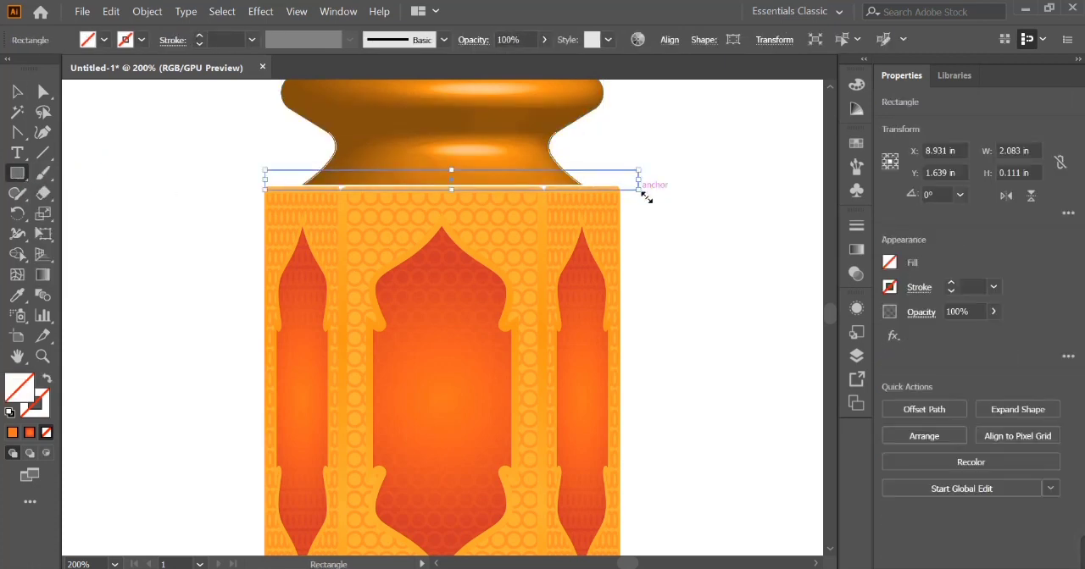
pyautogui.click(13, 434)
pyautogui.keyDown('shift'); pyautogui.click(365, 443); pyautogui.keyUp('shift')
pyautogui.click(947, 478)
pyautogui.click(763, 364)
# - Try to round a corner of the orange bar between the dome and the panels
pyautogui.click(624, 179)
pyautogui.hotkey('ctrl', '=')
pyautogui.hotkey('ctrl', '=')
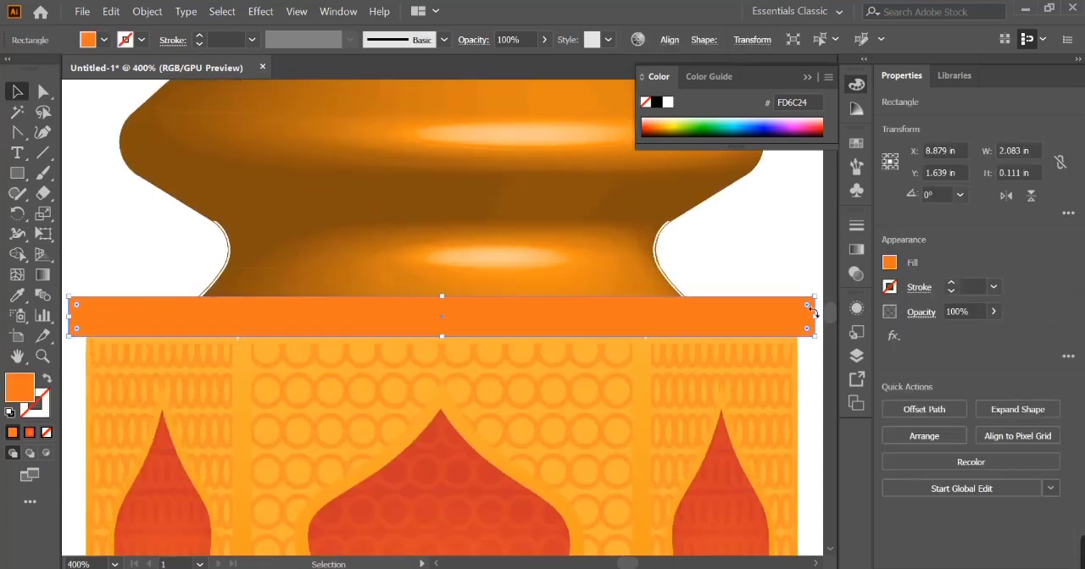
pyautogui.moveTo(807, 307); pyautogui.dragTo(804, 297)
pyautogui.hotkey('ctrl', 'z')
# - Round all corners of the orange bar so its ends become semicircular
pyautogui.hotkey('ctrl', '=')
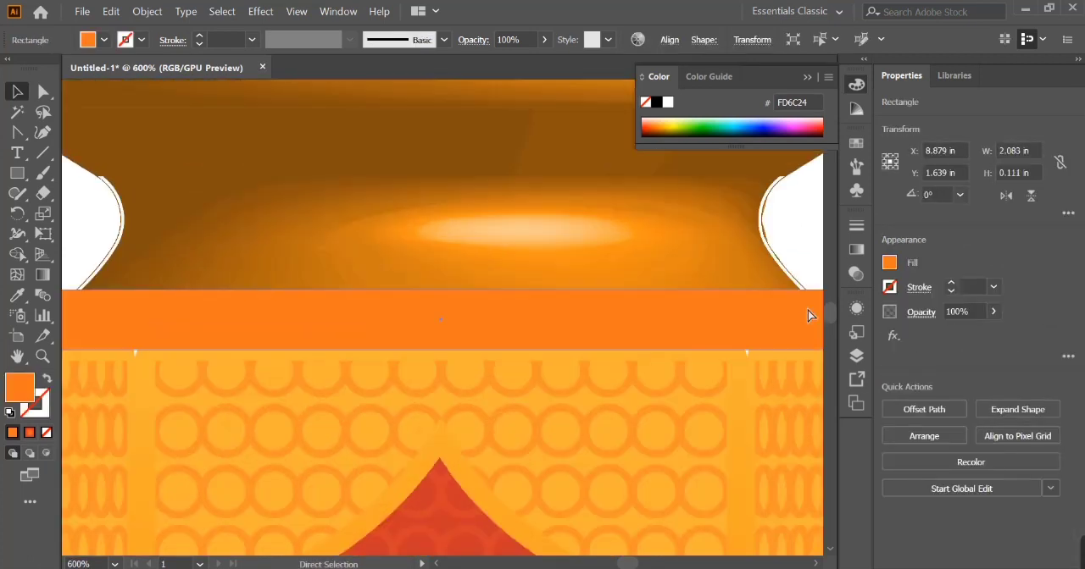
pyautogui.hotkey('ctrl', '=')
pyautogui.hscroll(5, 808, 309)
pyautogui.moveTo(730, 286); pyautogui.dragTo(644, 289)
pyautogui.hotkey('ctrl', 'z')
pyautogui.hotkey('ctrl', 'a')
pyautogui.click(798, 297)
pyautogui.click(714, 304)
pyautogui.press('a')
pyautogui.hotkey('ctrl', '-')
pyautogui.hotkey('ctrl', '-')
pyautogui.hotkey('ctrl', '-')
pyautogui.hotkey('ctrl', '-')
# - Narrow the rounded bar to 2.048 in and nudge it down slightly over the panels' upper edge
pyautogui.press('v')
pyautogui.click(624, 319)
pyautogui.hotkey('ctrl', '+')
pyautogui.moveTo(728, 322); pyautogui.dragTo(724, 322)
pyautogui.press('Down')
# - Fill the rounded bar with a darker orange sampled from the dome using the Eyedropper
pyautogui.click(19, 296)
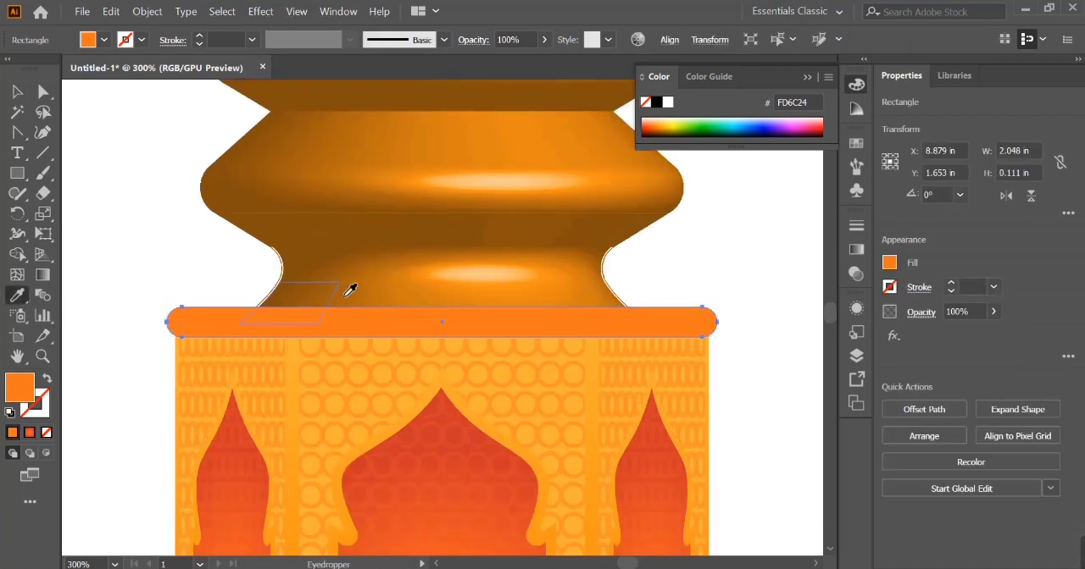
pyautogui.click(399, 301)
pyautogui.click(495, 180)
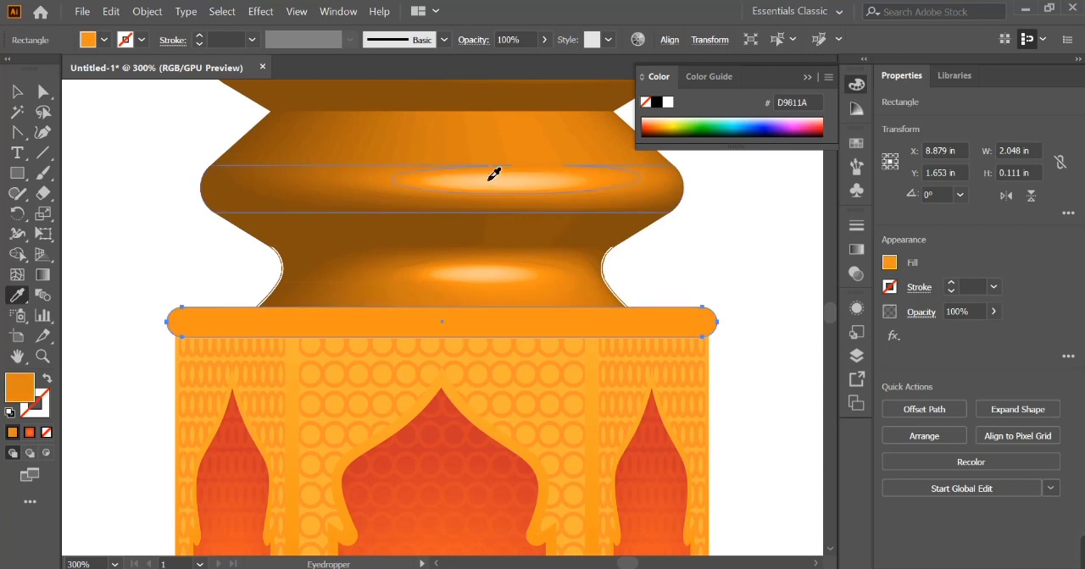
pyautogui.press('a')
pyautogui.click(799, 213)
pyautogui.hotkey('ctrl', '1')
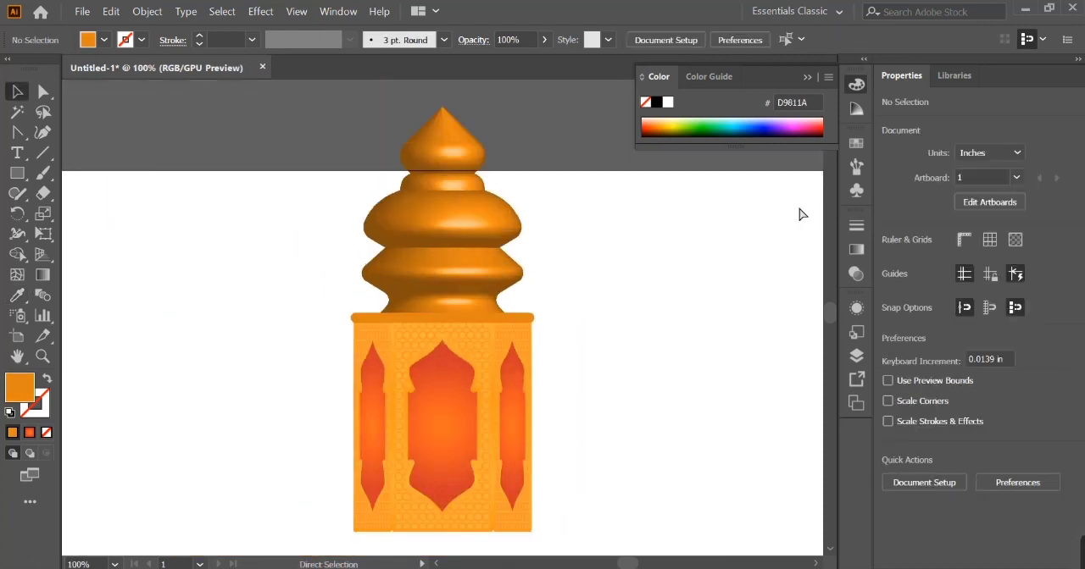
# - Duplicate the bar onto the empty area left of the dome and shorten the copy as a color sample
pyautogui.hotkey('ctrl', '=')
pyautogui.click(489, 322)
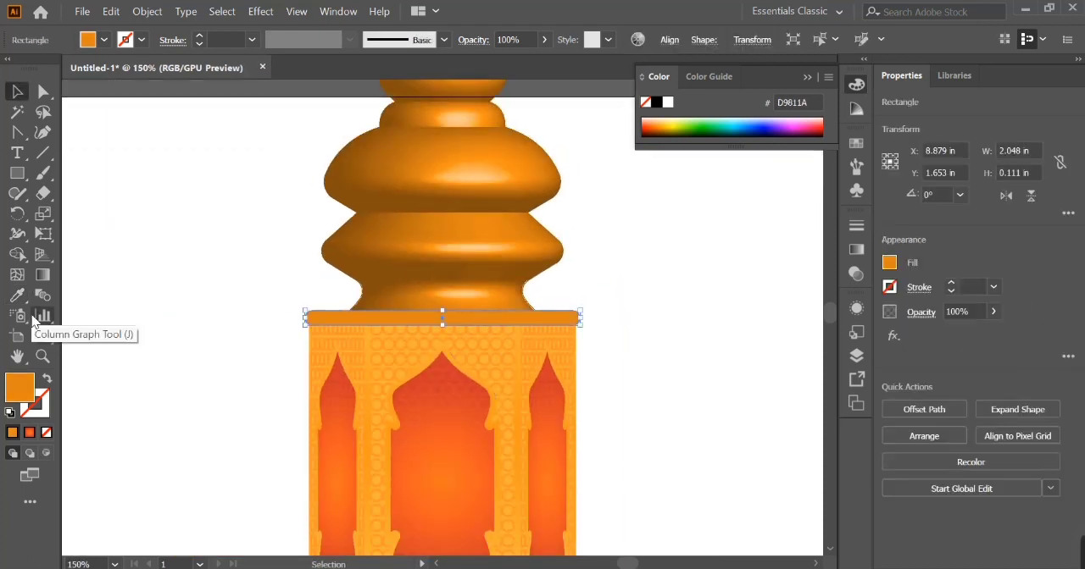
pyautogui.doubleClick(43, 275)
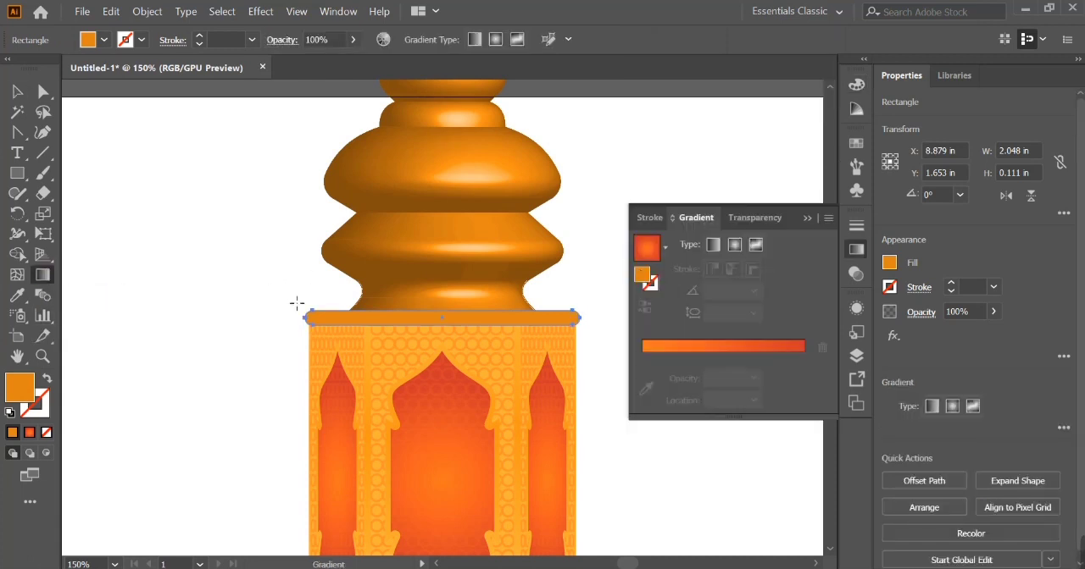
pyautogui.press('v')
pyautogui.moveTo(334, 316); pyautogui.dragTo(141, 223)
pyautogui.moveTo(388, 221); pyautogui.dragTo(172, 228)
# - Apply a linear gradient to the bar and color both stops with the orange sampled from the small copy
pyautogui.click(666, 248)
pyautogui.click(583, 285)
pyautogui.click(803, 378)
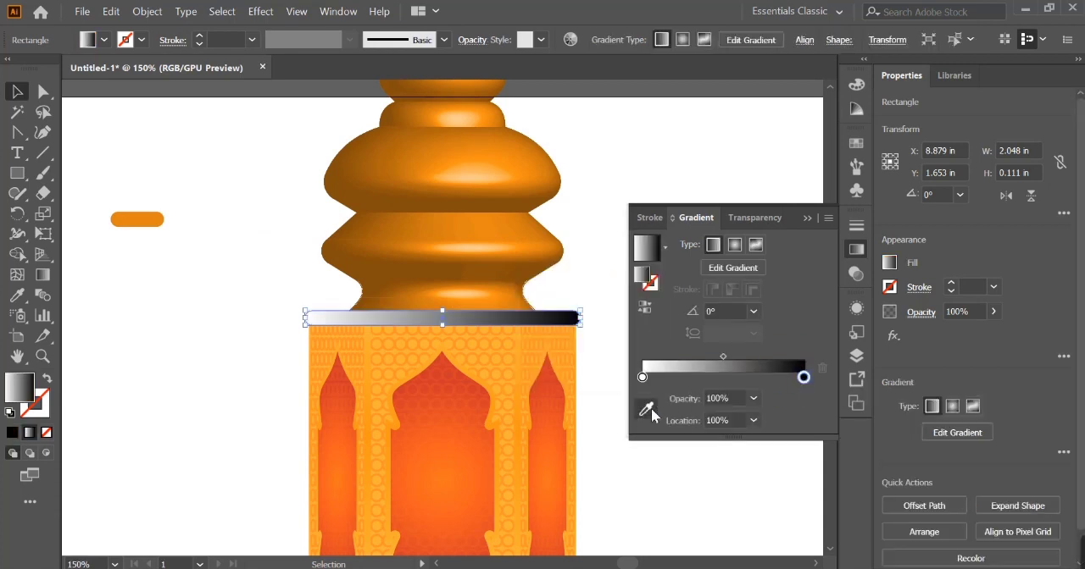
pyautogui.click(647, 409)
pyautogui.click(147, 225)
pyautogui.click(642, 357)
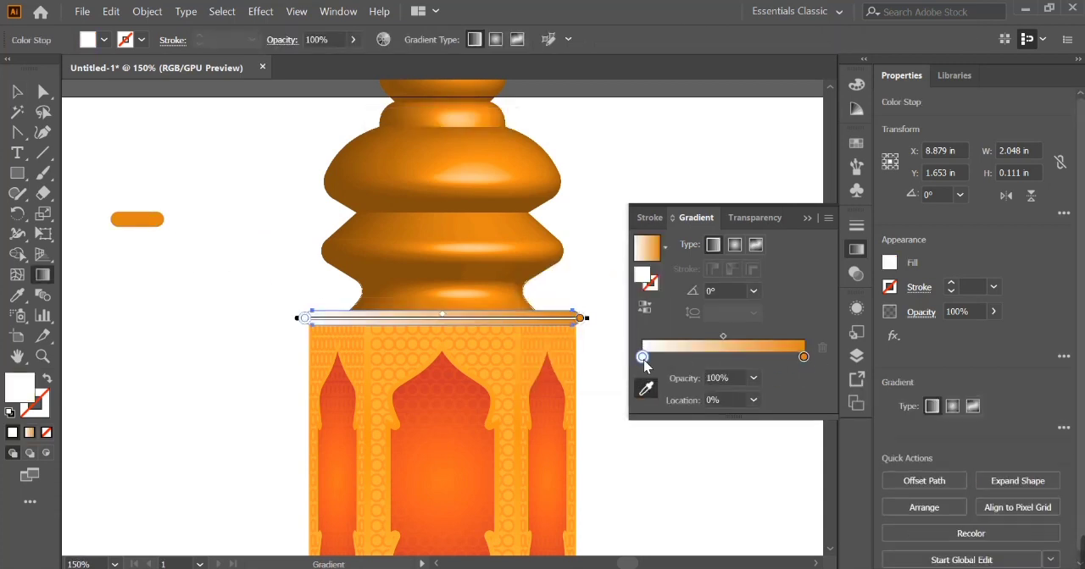
pyautogui.click(646, 388)
pyautogui.click(140, 220)
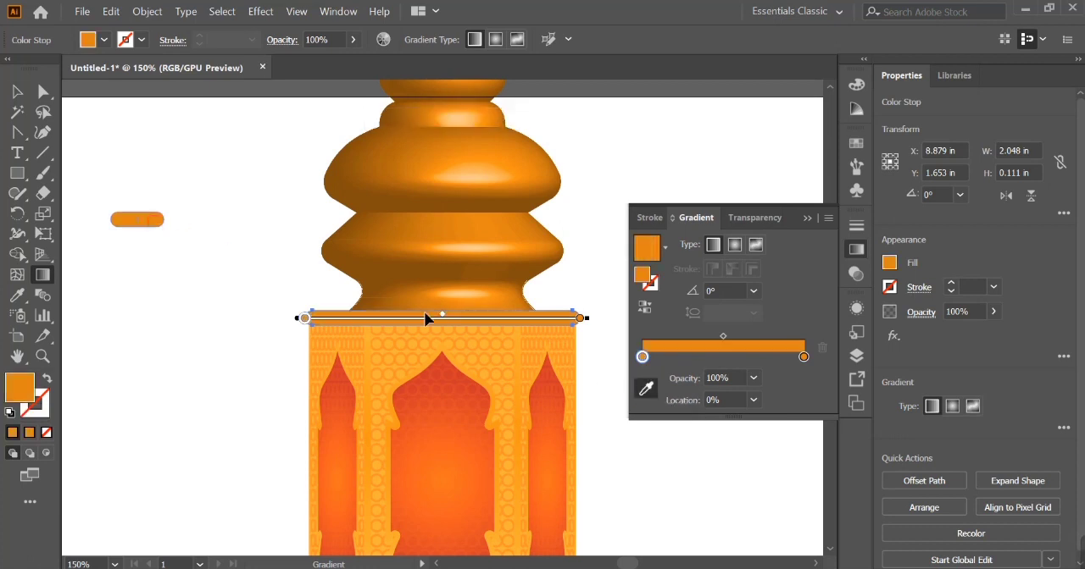
# - Set the bar gradient's first stop to light orange F4A04D and switch the gradient to radial
pyautogui.doubleClick(26, 394)
pyautogui.click(800, 150)
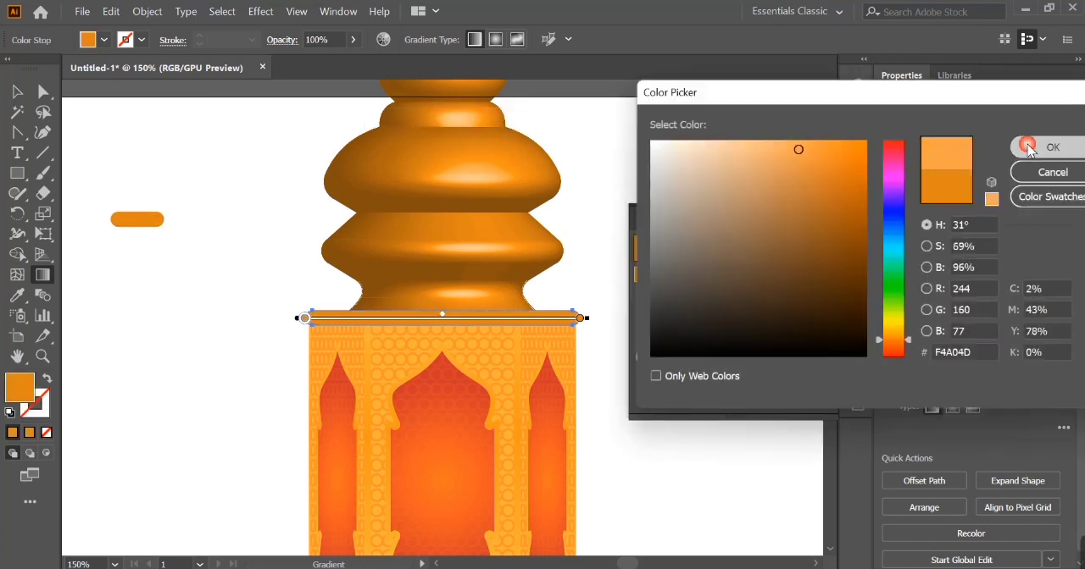
pyautogui.click(1048, 144)
pyautogui.click(733, 245)
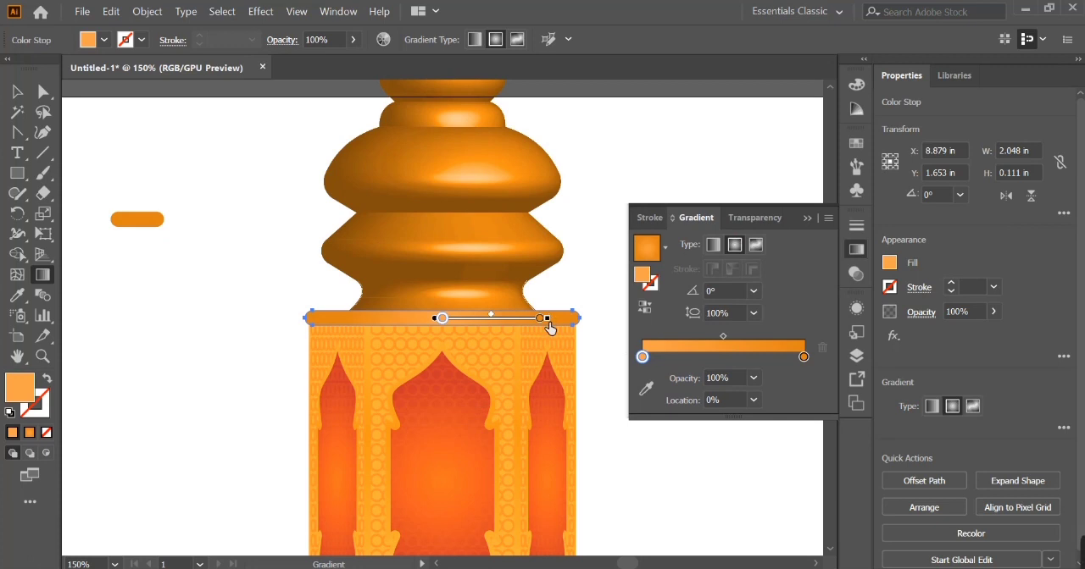
# - Pull the radial gradient's outer stop inward and recolor the center stop to ED9A4F
pyautogui.moveTo(550, 328); pyautogui.dragTo(534, 328)
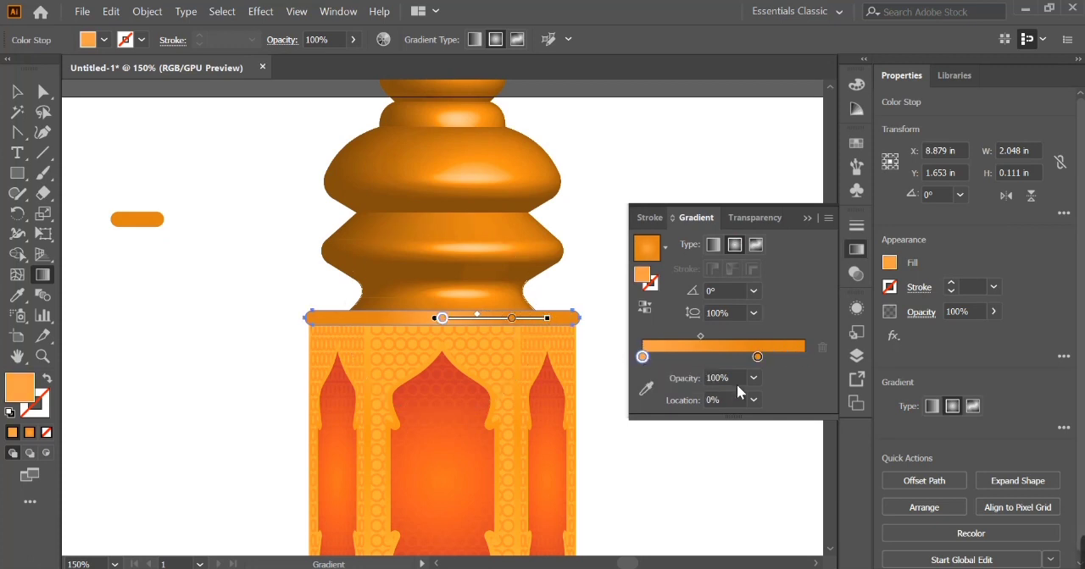
pyautogui.doubleClick(20, 387)
pyautogui.click(1053, 147)
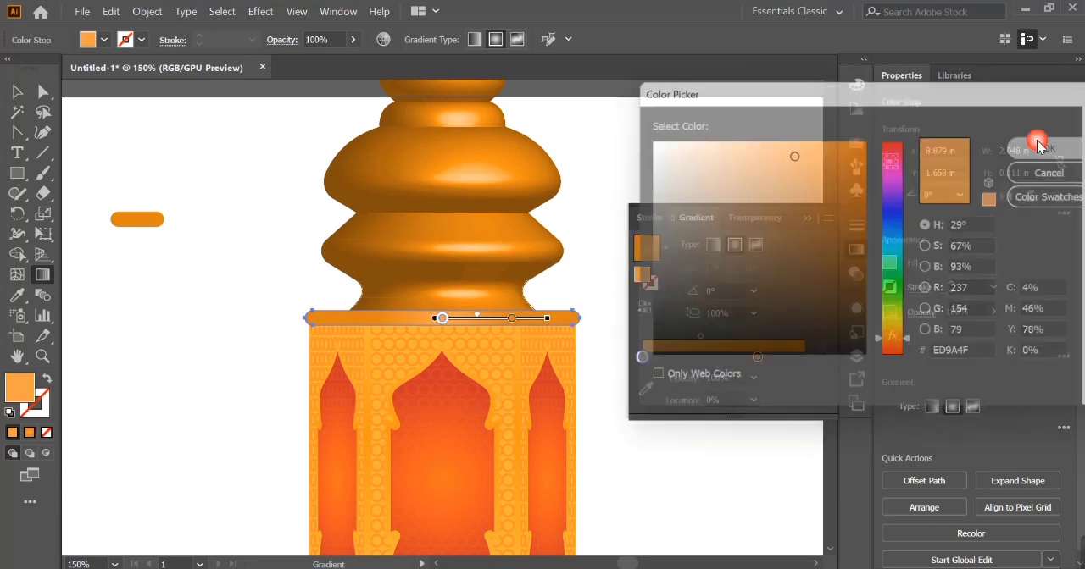
# - Recolor the bar gradient's outer stop to a deeper, more saturated orange and deselect the bar
pyautogui.click(757, 357)
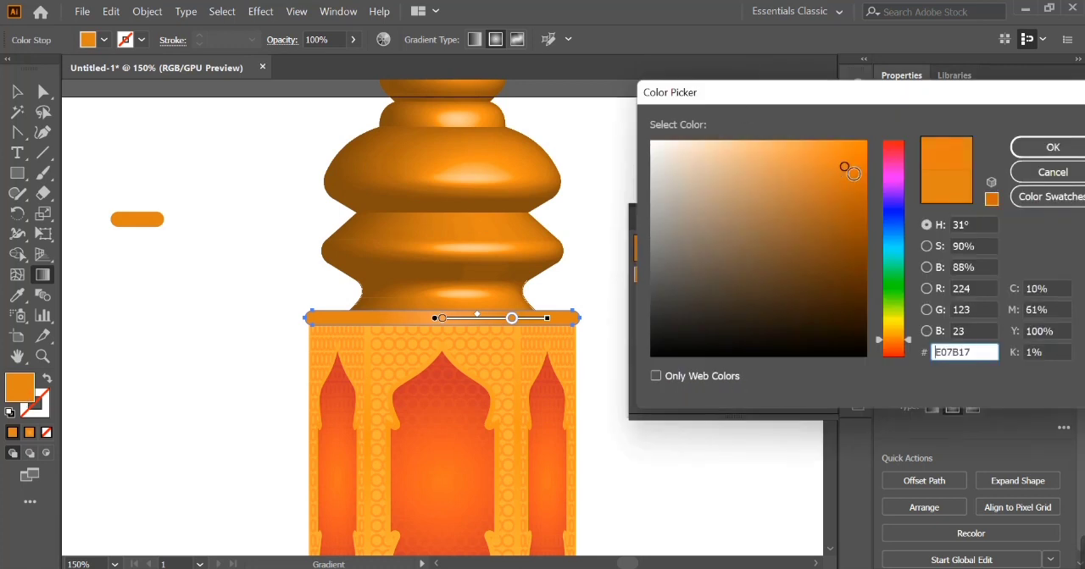
pyautogui.click(856, 173)
pyautogui.click(1028, 147)
pyautogui.click(830, 209)
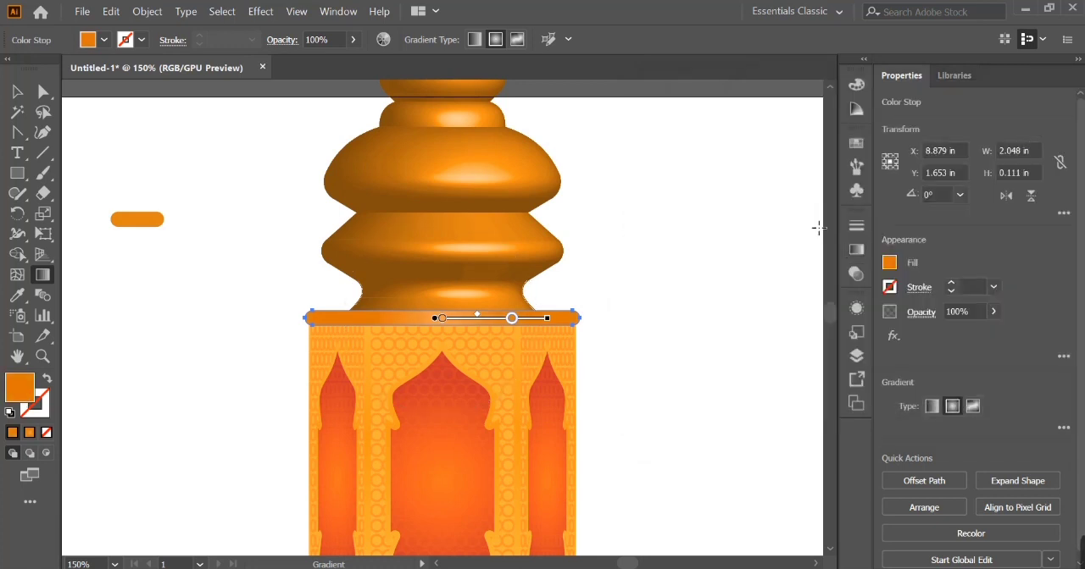
pyautogui.press('v')
pyautogui.click(783, 251)
pyautogui.hotkey('ctrl', '-')
pyautogui.click(528, 319)
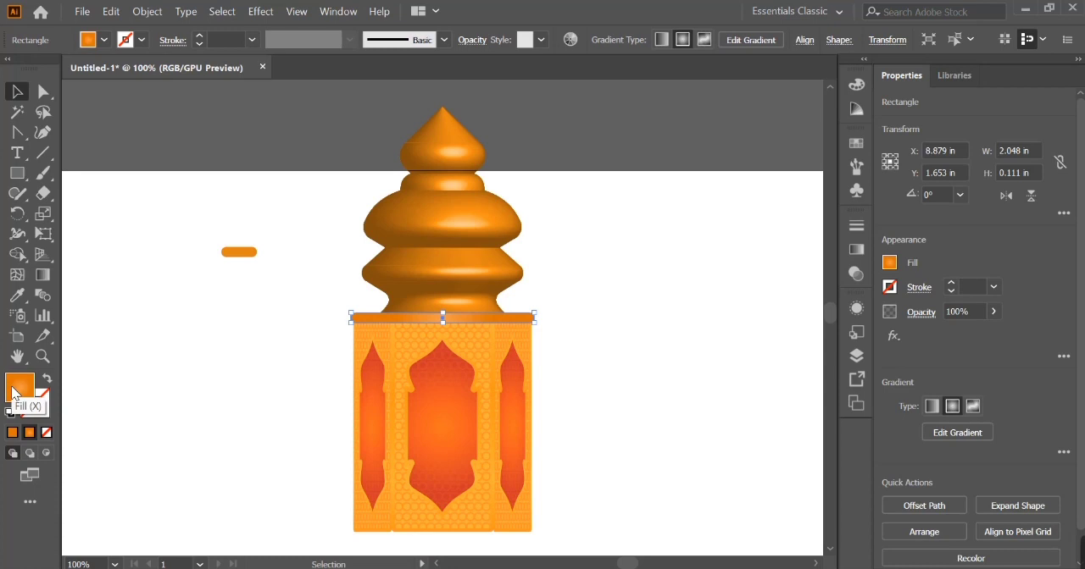
pyautogui.click(856, 249)
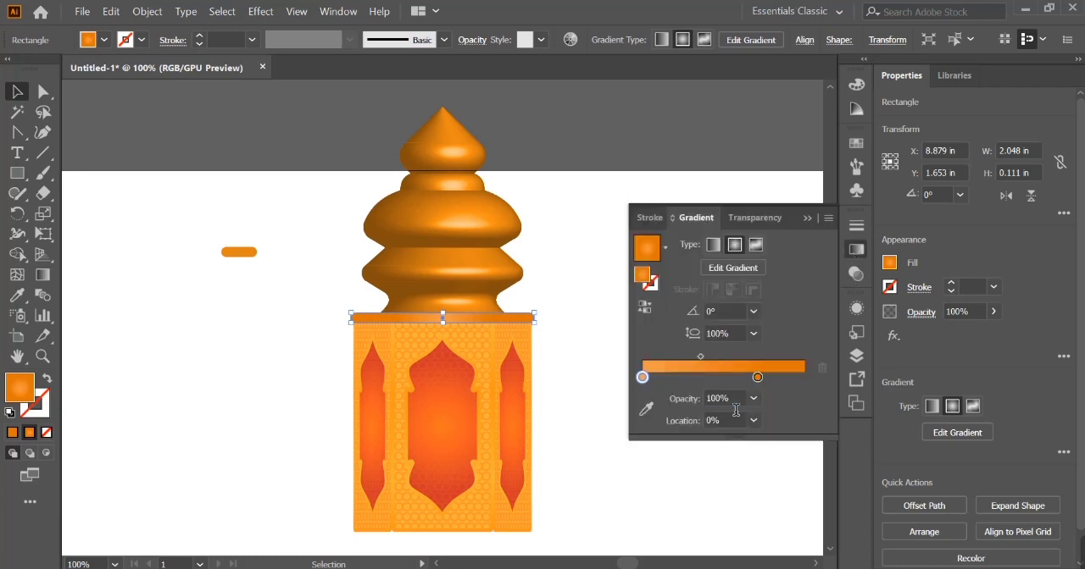
pyautogui.click(807, 218)
# - Duplicate the dome together with its bar and flip the copy vertically
pyautogui.click(752, 255)
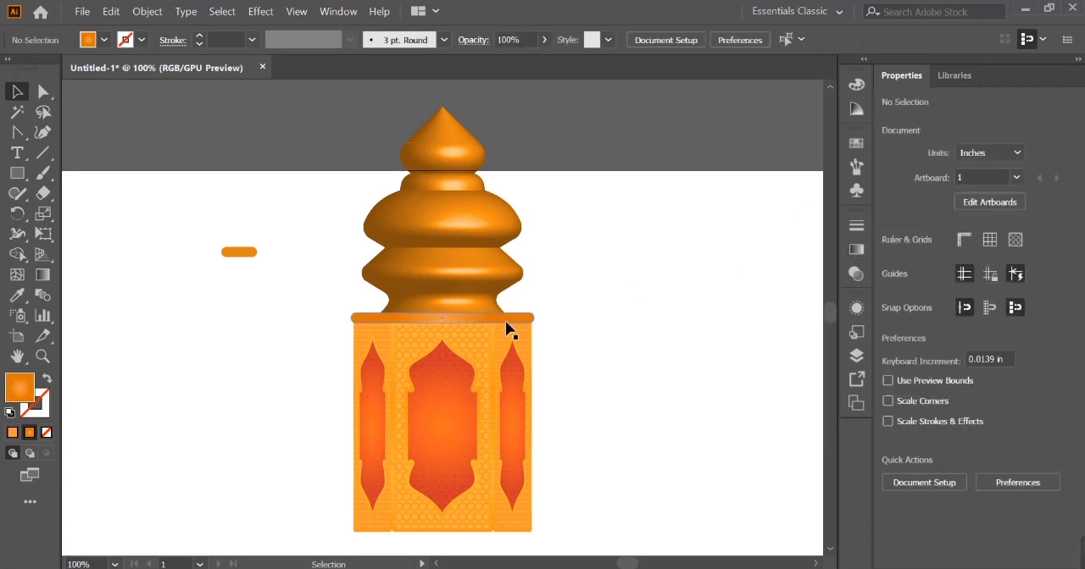
pyautogui.click(496, 290)
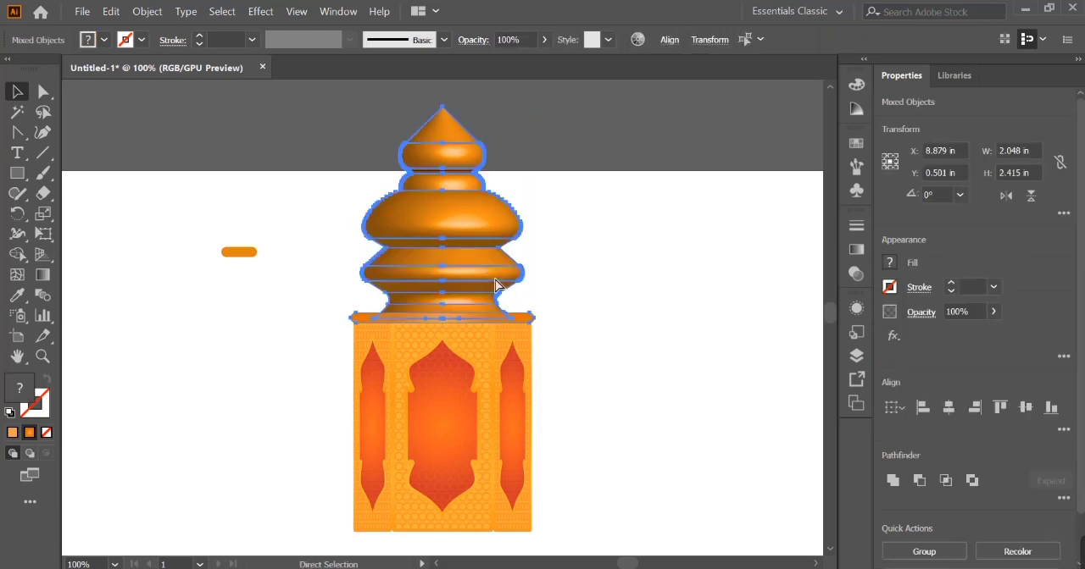
pyautogui.click(1030, 196)
# - Move the flipped dome and bar straight down until the bar sits flush against the panels' lower edge
pyautogui.hotkey('shift', 'Down')
pyautogui.hotkey('shift', 'Down')
pyautogui.hotkey('shift', 'Down')
pyautogui.hotkey('shift', 'Down')
pyautogui.hotkey('shift', 'Down')
pyautogui.hotkey('shift', 'Down')
pyautogui.hotkey('shift', 'Down')
pyautogui.hotkey('shift', 'Down')
pyautogui.hotkey('shift', 'Down')
pyautogui.hotkey('shift', 'Down')
pyautogui.hotkey('shift', 'Down')
pyautogui.hotkey('shift', 'Down')
pyautogui.hotkey('shift', 'Down')
pyautogui.hotkey('shift', 'Down')
pyautogui.hotkey('shift', 'Down')
pyautogui.hotkey('shift', 'Down')
pyautogui.hotkey('shift', 'Down')
pyautogui.hotkey('shift', 'Down')
pyautogui.hotkey('shift', 'Down')
pyautogui.hotkey('shift', 'Down')
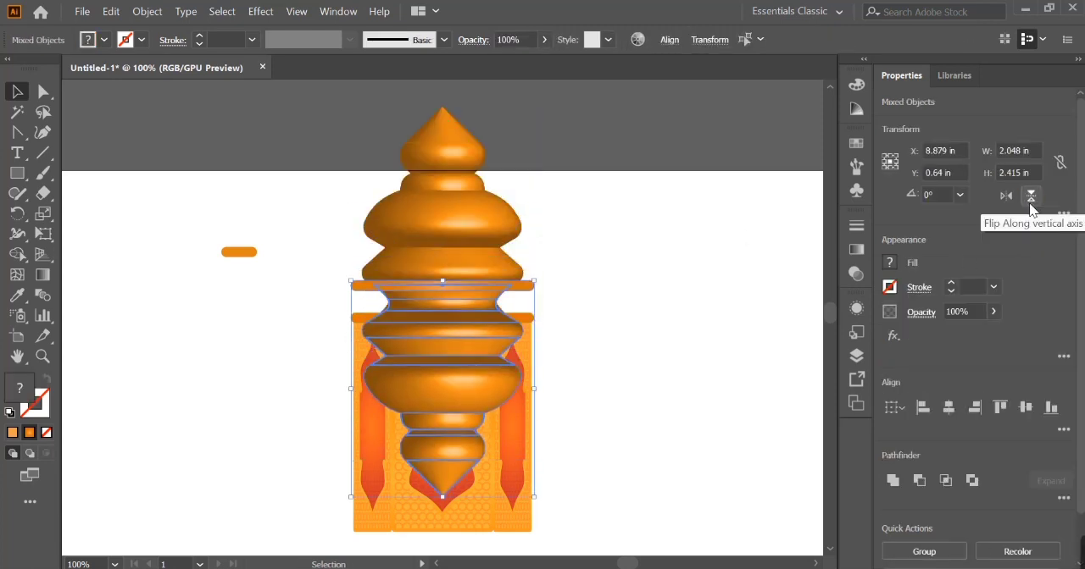
pyautogui.scroll(-2, 684, 240)
pyautogui.hotkey('shift', 'Down')
pyautogui.hotkey('shift', 'Down')
pyautogui.hotkey('shift', 'Down')
pyautogui.hotkey('shift', 'Down')
pyautogui.hotkey('shift', 'Down')
pyautogui.hotkey('shift', 'Down')
pyautogui.hotkey('shift', 'Down')
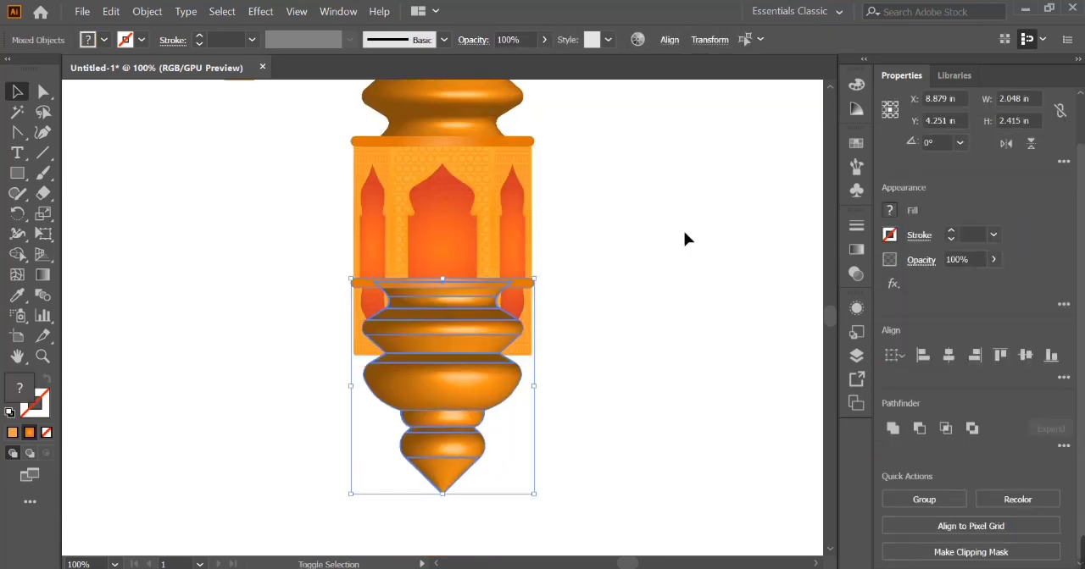
pyautogui.press('Down')
pyautogui.hotkey('ctrl', '=')
pyautogui.hotkey('ctrl', '=')
pyautogui.hotkey('ctrl', '=')
pyautogui.scroll(3, 685, 239)
pyautogui.press('Down')
pyautogui.press('Down')
pyautogui.press('Up')
pyautogui.press('Up')
pyautogui.press('Up')
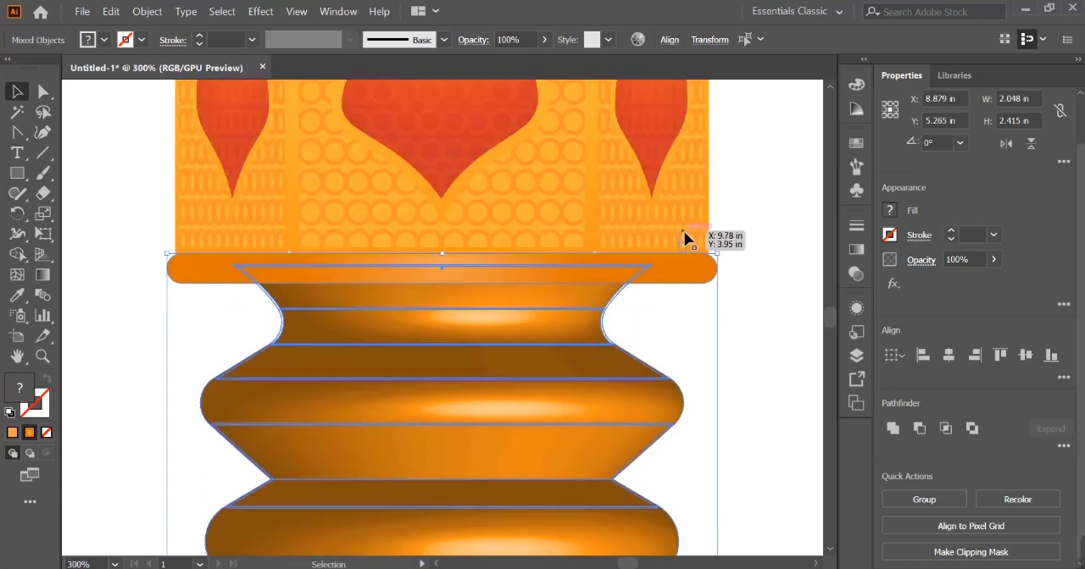
# - Nudge the upper dome and bar up slightly so the bar rests on the panels' upper edge
pyautogui.scroll(5, 690, 287)
pyautogui.click(595, 202)
pyautogui.keyDown('shift'); pyautogui.click(539, 150); pyautogui.keyUp('shift')
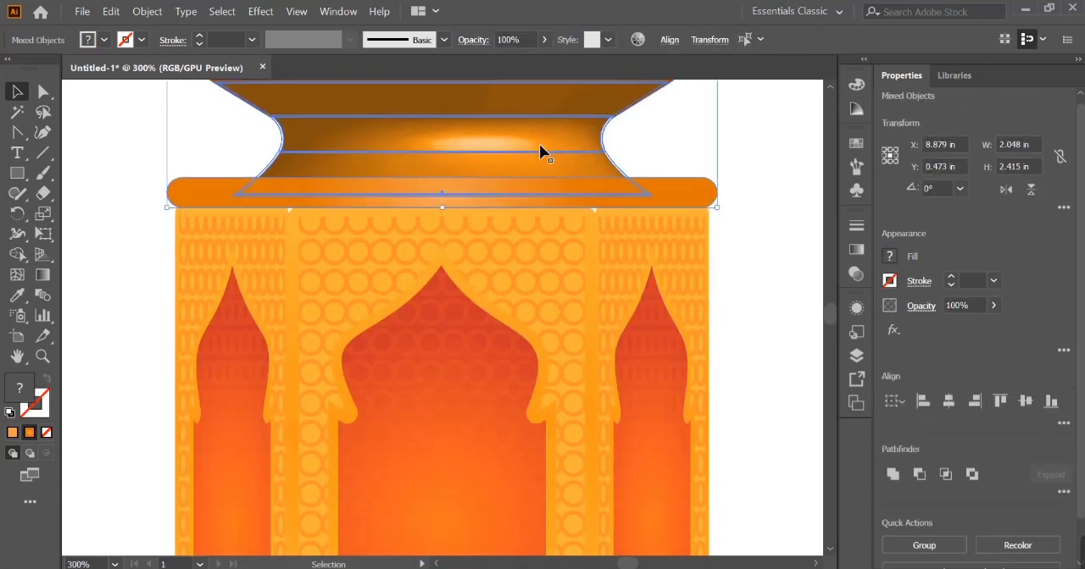
pyautogui.click(771, 201)
pyautogui.hotkey('ctrl', '-')
pyautogui.hotkey('ctrl', '-')
pyautogui.hotkey('ctrl', '-')
pyautogui.hotkey('ctrl', '-')
pyautogui.hotkey('ctrl', '-')
# - Shorten the upper dome to a height of 2.014 in and compress the lower dome to a similar height
pyautogui.click(452, 504)
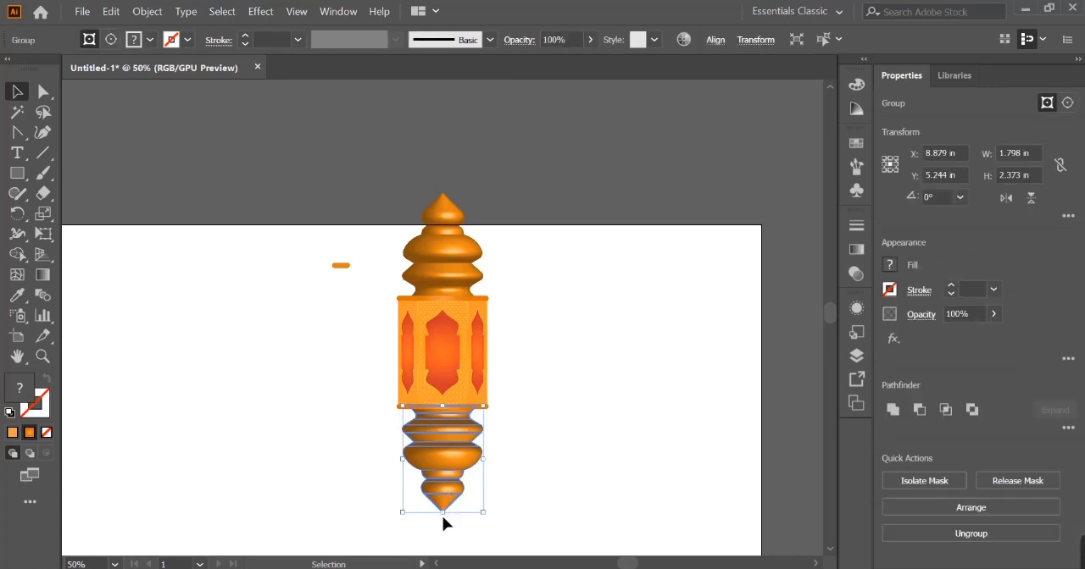
pyautogui.moveTo(452, 201); pyautogui.dragTo(444, 210)
pyautogui.moveTo(450, 518); pyautogui.dragTo(449, 496)
pyautogui.click(524, 468)
pyautogui.click(443, 242)
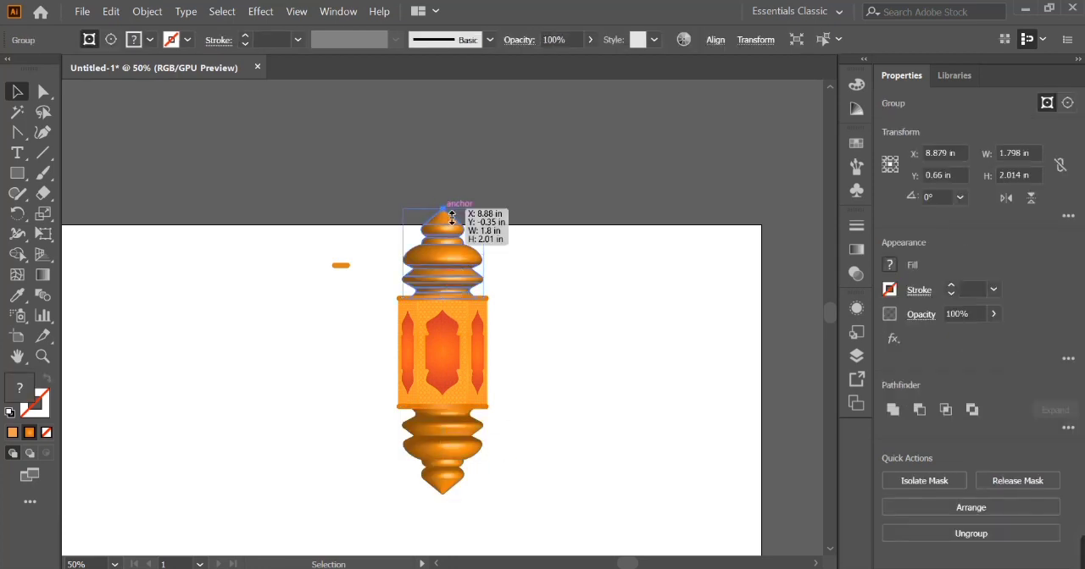
# - Shorten the upper dome to a height of 1.889 in and delete the lower dome
pyautogui.moveTo(452, 218); pyautogui.dragTo(452, 224)
pyautogui.click(553, 264)
pyautogui.click(442, 468)
pyautogui.press('Delete')
# - Duplicate the upper dome, flip the copy vertically and align its bottom with the lower bar
pyautogui.click(455, 257)
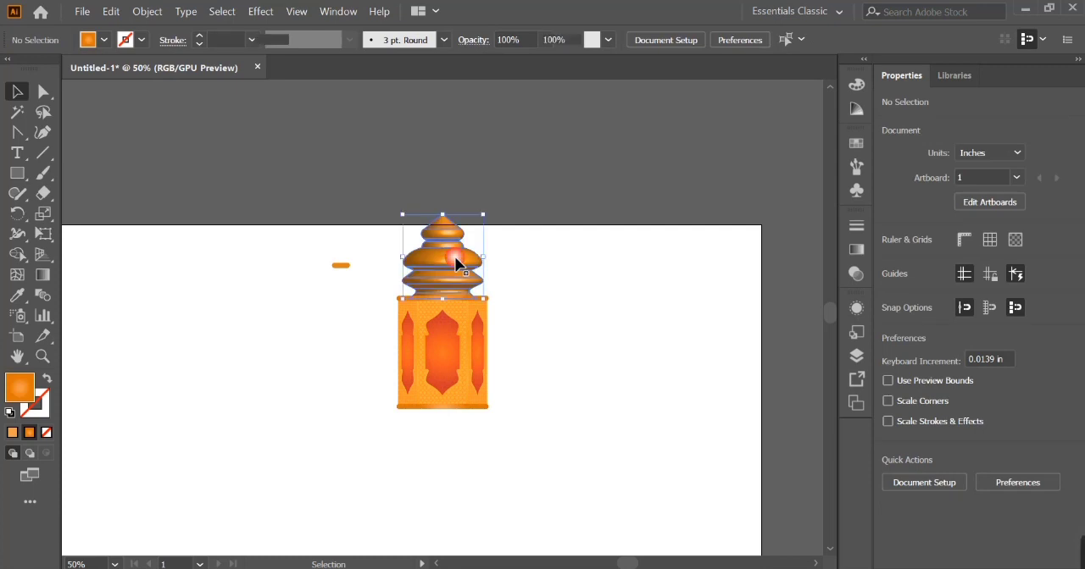
pyautogui.keyDown('shift'); pyautogui.click(482, 409); pyautogui.keyUp('shift')
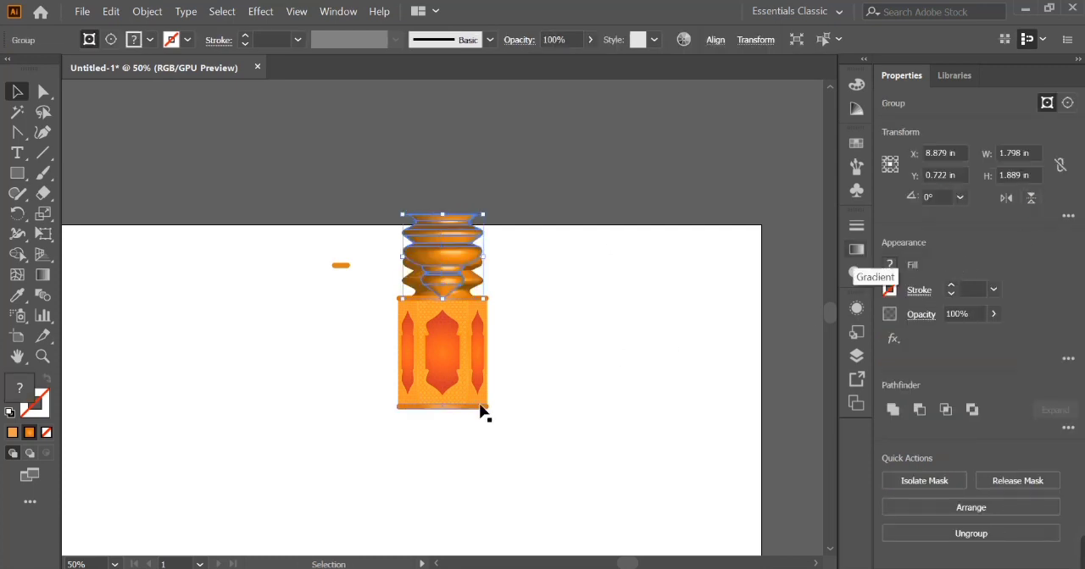
pyautogui.click(1051, 408)
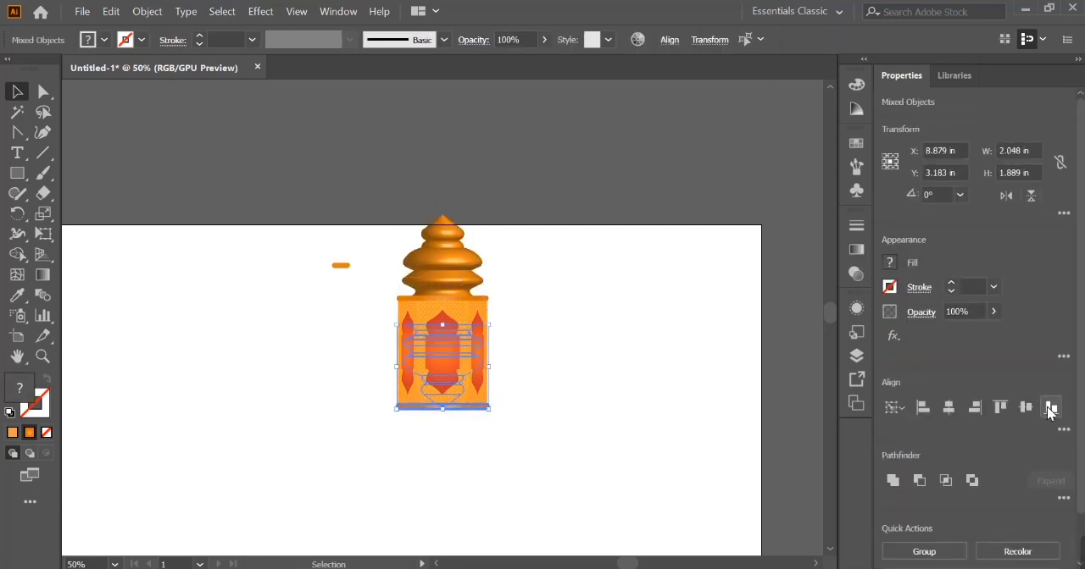
pyautogui.click(1005, 410)
pyautogui.click(727, 408)
# - Move the flipped dome straight down so it hangs below the lower bar with its rim tucked behind it
pyautogui.click(450, 443)
pyautogui.hotkey('ctrl', '+')
pyautogui.hotkey('ctrl', '+')
pyautogui.hotkey('ctrl', '+')
pyautogui.hotkey('ctrl', '+')
pyautogui.hotkey('ctrl', '+')
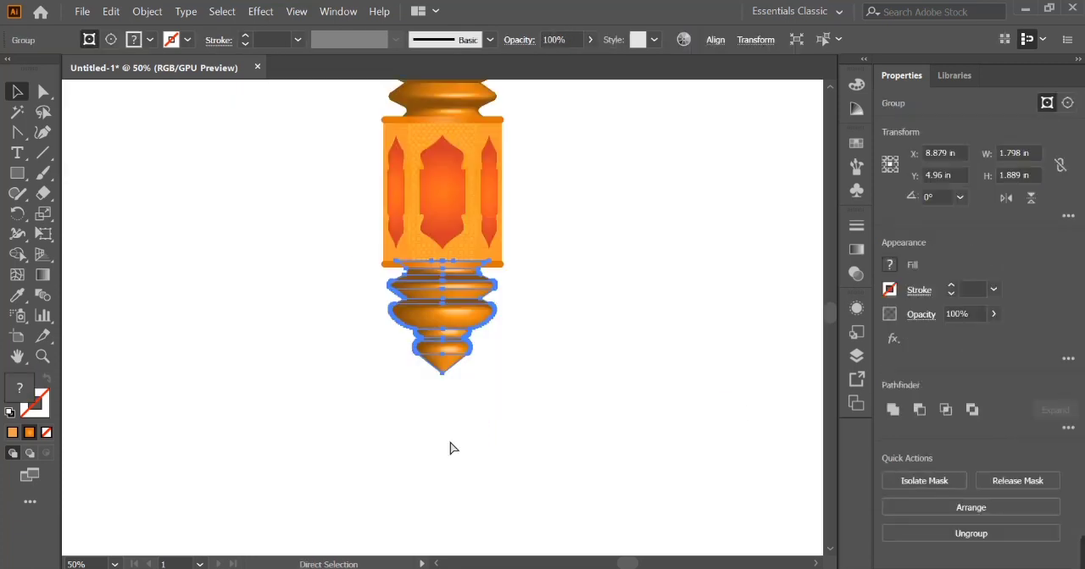
pyautogui.press('+')
pyautogui.scroll(3, 448, 465)
pyautogui.press('v')
pyautogui.click(124, 327)
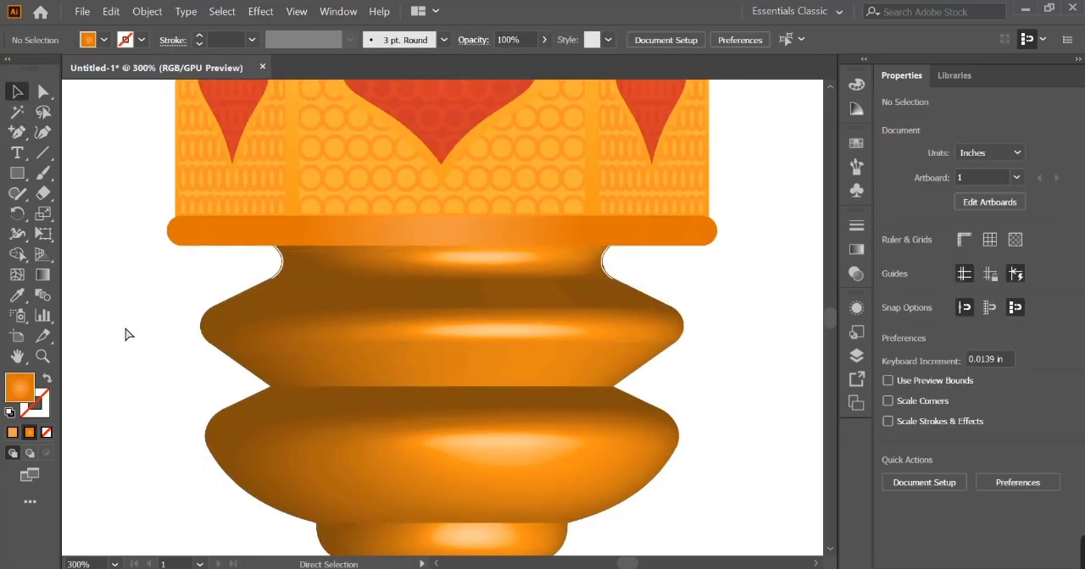
# - Group all the lantern parts and move the lantern into the left half of the artboard, fully inside its edges
pyautogui.hotkey('ctrl', '0')
pyautogui.moveTo(414, 124); pyautogui.dragTo(582, 409)
pyautogui.hotkey('ctrl', 'g')
pyautogui.moveTo(533, 240); pyautogui.dragTo(507, 240)
pyautogui.moveTo(488, 237); pyautogui.dragTo(348, 327)
pyautogui.click(388, 161)
pyautogui.click(365, 297)
pyautogui.moveTo(366, 258); pyautogui.dragTo(417, 200)
pyautogui.click(440, 245)
# - Draw a circle about 0.417 in wide centred on the upper dome's tip, with no fill and a 1 pt orange stroke
pyautogui.moveTo(15, 188); pyautogui.dragTo(73, 213)
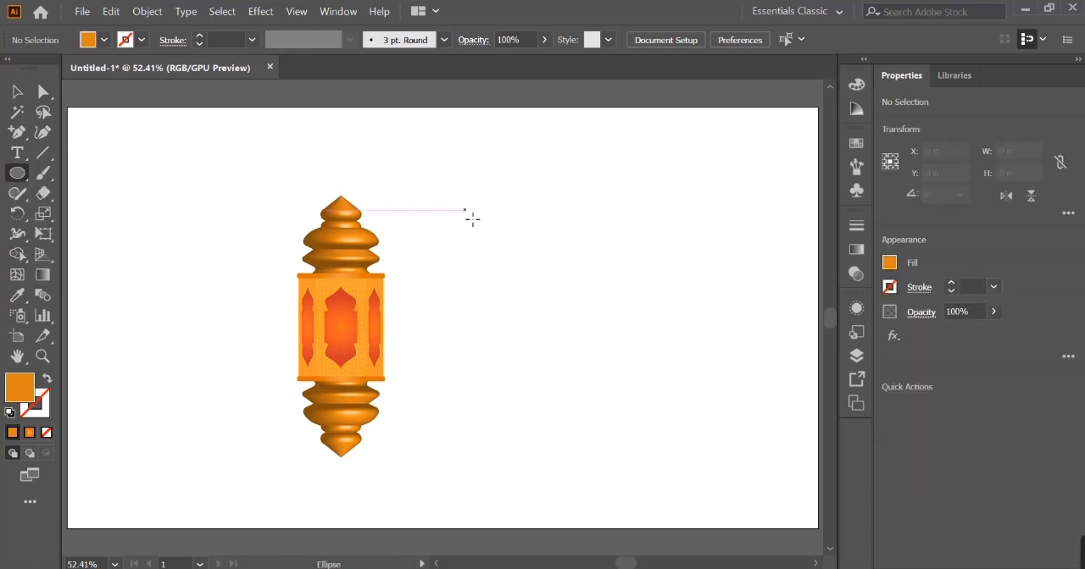
pyautogui.moveTo(349, 195); pyautogui.dragTo(348, 194)
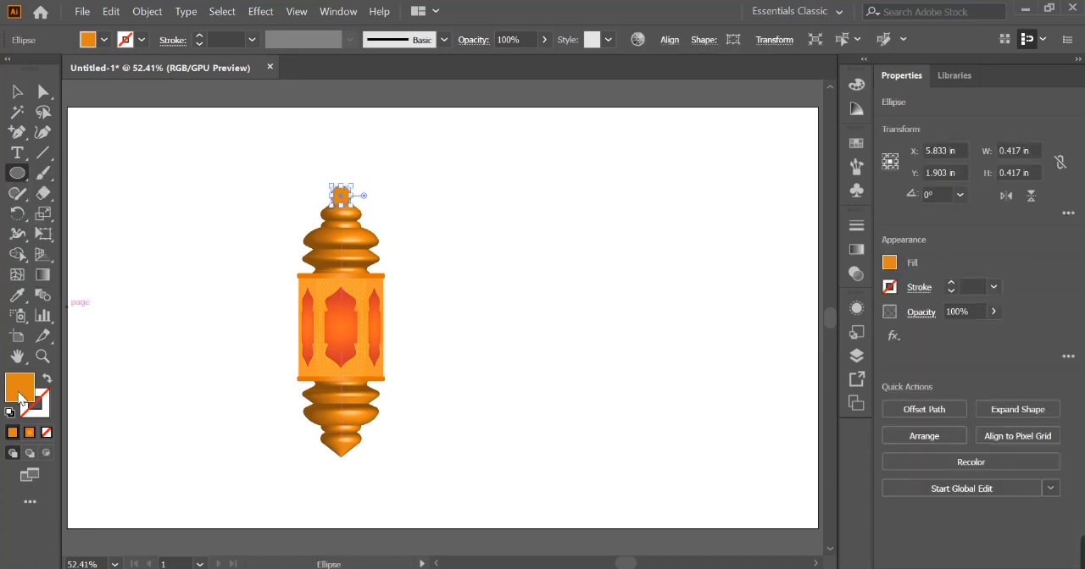
pyautogui.hotkey('shift', 'x')
pyautogui.hotkey('ctrl', '+')
pyautogui.hotkey('ctrl', '+')
pyautogui.hotkey('ctrl', '+')
pyautogui.click(141, 40)
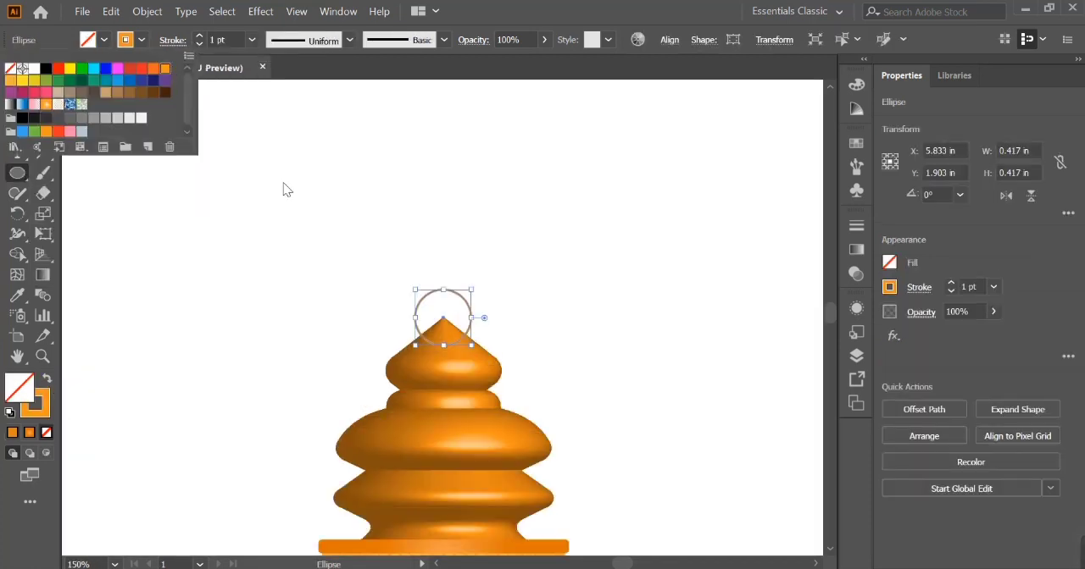
pyautogui.keyDown('ctrl'); pyautogui.click(400, 293); pyautogui.keyUp('ctrl')
# - Move the ring up to Y 1.806 in so that its lower edge overlaps the dome's tip
pyautogui.press('v')
pyautogui.click(587, 284)
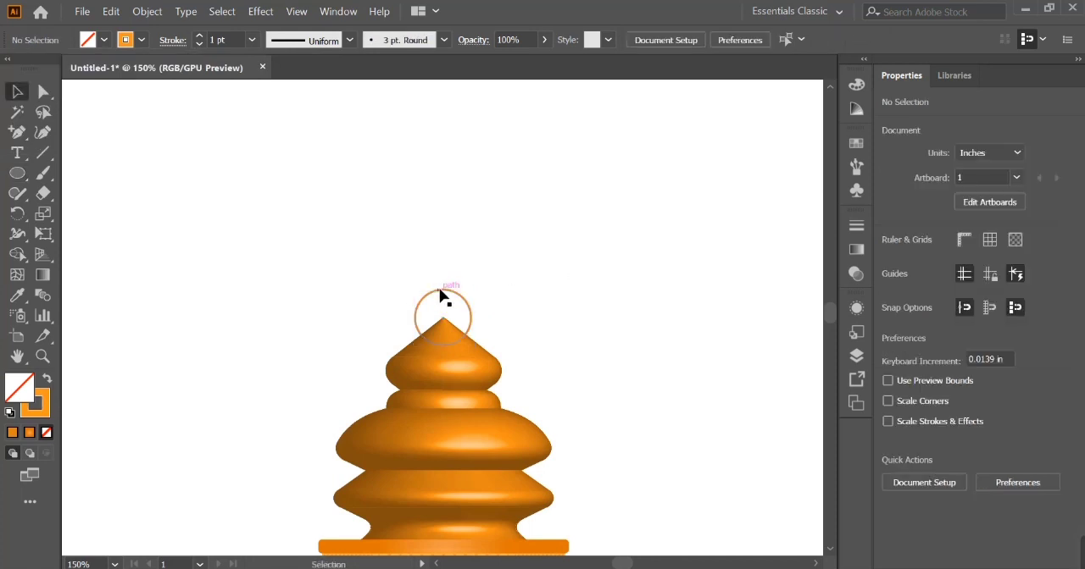
pyautogui.click(441, 295)
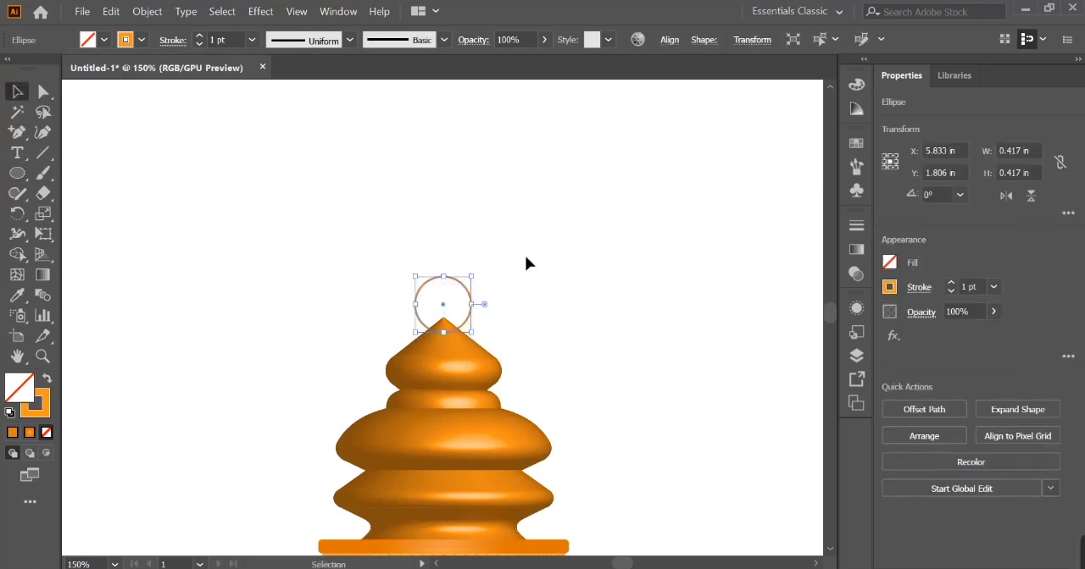
# - Duplicate the ring, swap the copy's fill and stroke, and raise the copy to Y 1.361 in, just above the ring
pyautogui.moveTo(443, 305); pyautogui.dragTo(521, 242)
pyautogui.hotkey('ctrl', 'z')
pyautogui.click(50, 381)
pyautogui.hotkey('shift', 'Up')
pyautogui.hotkey('shift', 'Up')
pyautogui.hotkey('shift', 'Up')
pyautogui.hotkey('shift', 'Up')
pyautogui.hotkey('shift', 'Down')
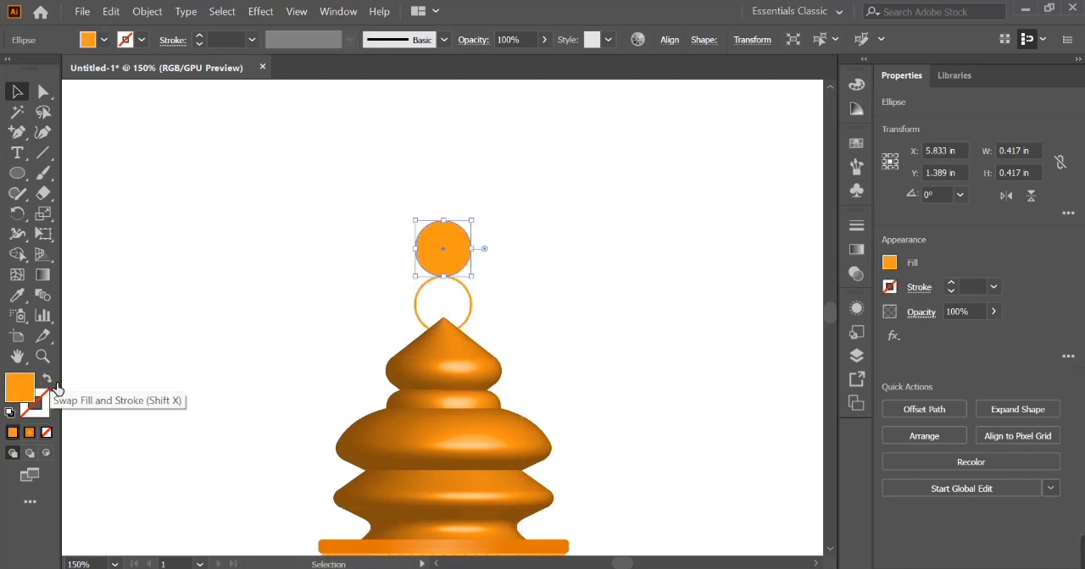
pyautogui.press('Up')
pyautogui.press('Up')
pyautogui.hotkey('ctrl', '-')
pyautogui.hotkey('ctrl', '-')
pyautogui.hotkey('ctrl', '-')
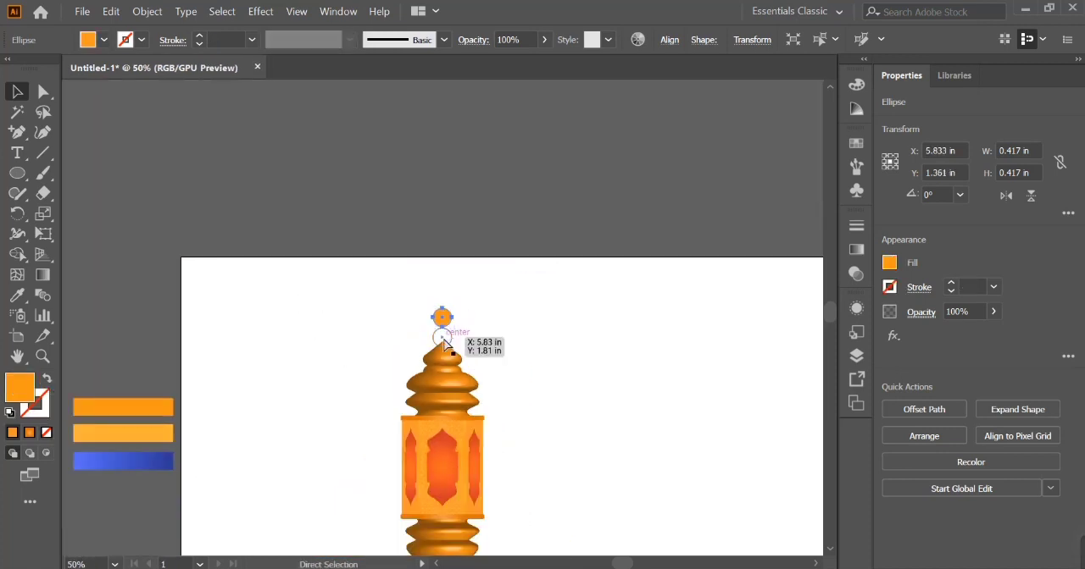
# - Try shrinking the filled circle to a 0.25 by 0.194 in oval and repeating copies of it upward as a chain
pyautogui.hotkey('ctrl', '+')
pyautogui.hotkey('ctrl', '+')
pyautogui.hotkey('ctrl', '+')
pyautogui.hotkey('ctrl', '+')
pyautogui.click(481, 394)
pyautogui.moveTo(489, 370); pyautogui.dragTo(481, 380)
pyautogui.click(480, 318)
pyautogui.moveTo(492, 287); pyautogui.dragTo(446, 307)
pyautogui.hotkey('ctrl', 'z')
pyautogui.hotkey('ctrl', 'd')
pyautogui.hotkey('ctrl', 'd')
pyautogui.hotkey('ctrl', 'd')
pyautogui.hotkey('ctrl', 'd')
pyautogui.hotkey('ctrl', 'd')
pyautogui.hotkey('ctrl', 'd')
pyautogui.hotkey('ctrl', 'd')
pyautogui.hotkey('ctrl', 'd')
pyautogui.hotkey('ctrl', 'd')
pyautogui.hotkey('ctrl', 'd')
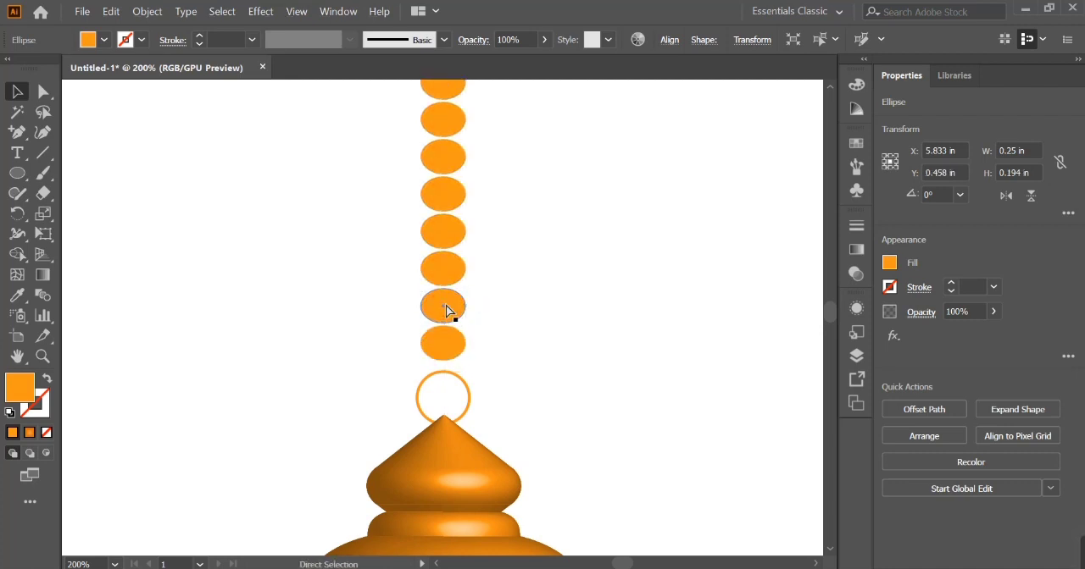
# - Undo the oval copies above the ring and the last change to the remaining bead
pyautogui.hotkey('ctrl', '-')
pyautogui.hotkey('ctrl', '-')
pyautogui.hotkey('ctrl', '-')
pyautogui.hotkey('ctrl', '-')
pyautogui.hotkey('ctrl', '-')
pyautogui.hotkey('ctrl', '-')
pyautogui.hotkey('ctrl', '+')
pyautogui.hotkey('ctrl', '+')
pyautogui.hotkey('ctrl', 'z')
pyautogui.hotkey('ctrl', 'z')
pyautogui.hotkey('ctrl', 'z')
pyautogui.hotkey('ctrl', 'z')
pyautogui.hotkey('ctrl', 'z')
pyautogui.hotkey('ctrl', 'z')
pyautogui.hotkey('ctrl', 'z')
pyautogui.hotkey('ctrl', 'z')
pyautogui.hotkey('ctrl', 'z')
pyautogui.hotkey('ctrl', 'z')
pyautogui.hotkey('ctrl', '0')
pyautogui.hotkey('ctrl', '+')
pyautogui.hotkey('ctrl', '+')
pyautogui.hotkey('ctrl', '+')
pyautogui.hotkey('ctrl', '+')
pyautogui.hotkey('ctrl', '+')
pyautogui.hotkey('ctrl', '+')
pyautogui.hotkey('ctrl', 'z')
# - Shrink the filled circle to a 0.139 in bead and centre it on the ring's upper edge
pyautogui.moveTo(489, 385); pyautogui.dragTo(474, 385)
pyautogui.moveTo(445, 392)
pyautogui.mouseDown()
pyautogui.moveTo(446, 413)
pyautogui.moveTo(473, 411)
pyautogui.moveTo(448, 398)
pyautogui.mouseUp()
pyautogui.hotkey('shift', 'Down')
pyautogui.hotkey('ctrl', 'z')
# - Duplicate the bead directly above itself and repeat the copy up to Y 0.139 in, near the artboard's top edge
pyautogui.moveTo(444, 451); pyautogui.dragTo(444, 403)
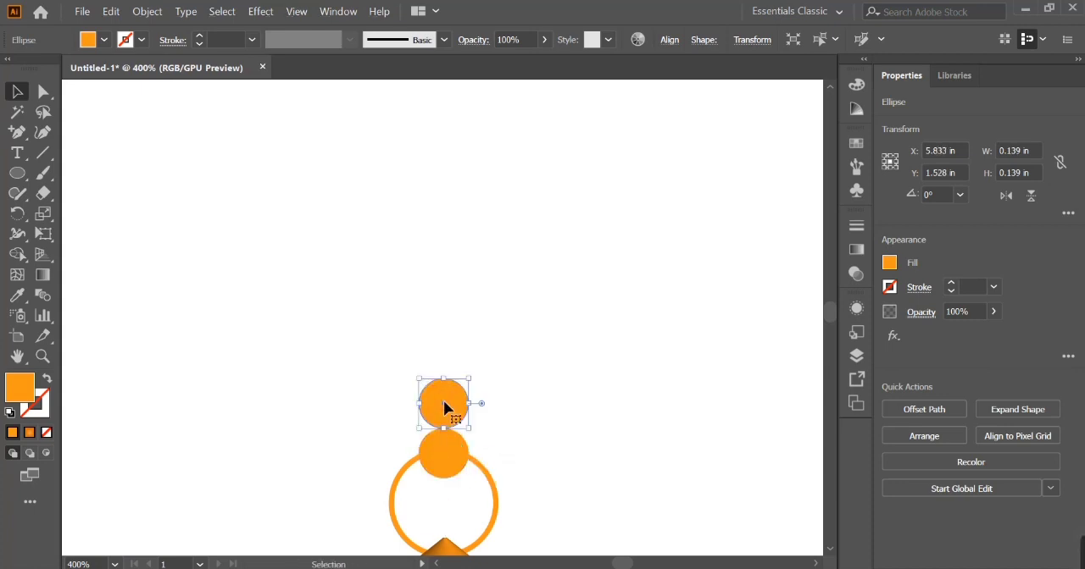
pyautogui.hotkey('ctrl', 'd')
pyautogui.hotkey('ctrl', 'd')
pyautogui.hotkey('ctrl', 'd')
pyautogui.hotkey('ctrl', 'd')
pyautogui.hotkey('ctrl', 'd')
pyautogui.hotkey('ctrl', 'd')
pyautogui.hotkey('ctrl', 'd')
pyautogui.hotkey('ctrl', 'd')
pyautogui.hotkey('ctrl', 'd')
pyautogui.hotkey('ctrl', 'd')
pyautogui.hotkey('ctrl', 'd')
pyautogui.hotkey('ctrl', 'd')
pyautogui.hotkey('ctrl', '-')
pyautogui.hotkey('ctrl', '-')
pyautogui.hotkey('ctrl', '-')
pyautogui.hotkey('ctrl', '-')
pyautogui.hotkey('ctrl', '-')
pyautogui.hotkey('ctrl', '-')
pyautogui.hotkey('ctrl', '-')
pyautogui.hotkey('ctrl', 'd')
pyautogui.hotkey('ctrl', 'z')
pyautogui.hotkey('ctrl', 'z')
pyautogui.hotkey('ctrl', 'z')
pyautogui.hotkey('ctrl', '+')
pyautogui.hotkey('ctrl', '+')
pyautogui.hotkey('ctrl', '+')
pyautogui.hotkey('ctrl', '+')
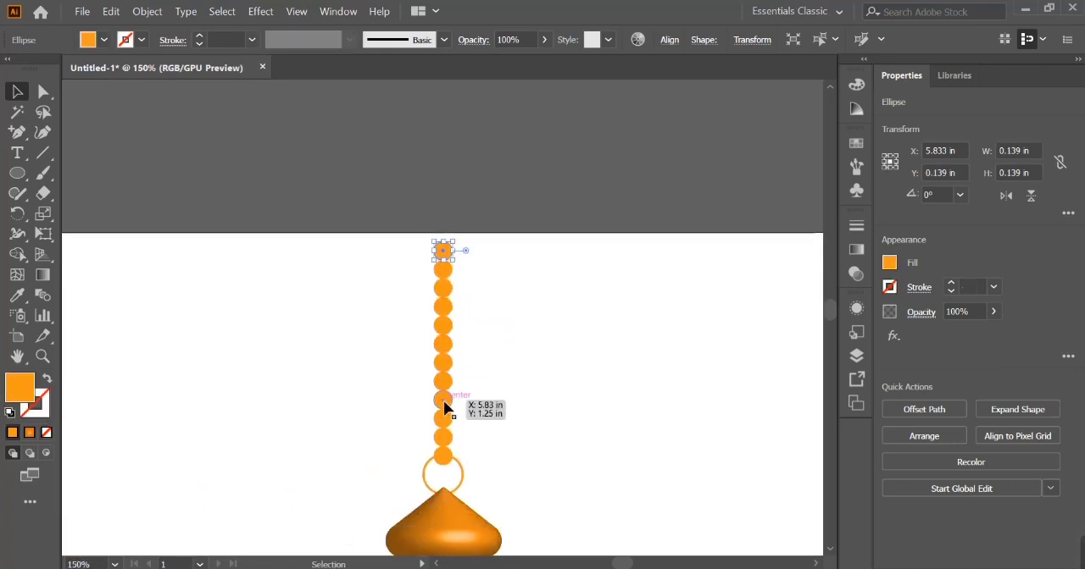
# - Group all the beads into one chain, leaving out the ring
pyautogui.moveTo(393, 250); pyautogui.dragTo(481, 471)
pyautogui.keyDown('shift'); pyautogui.click(462, 473); pyautogui.keyUp('shift')
pyautogui.hotkey('ctrl', 'g')
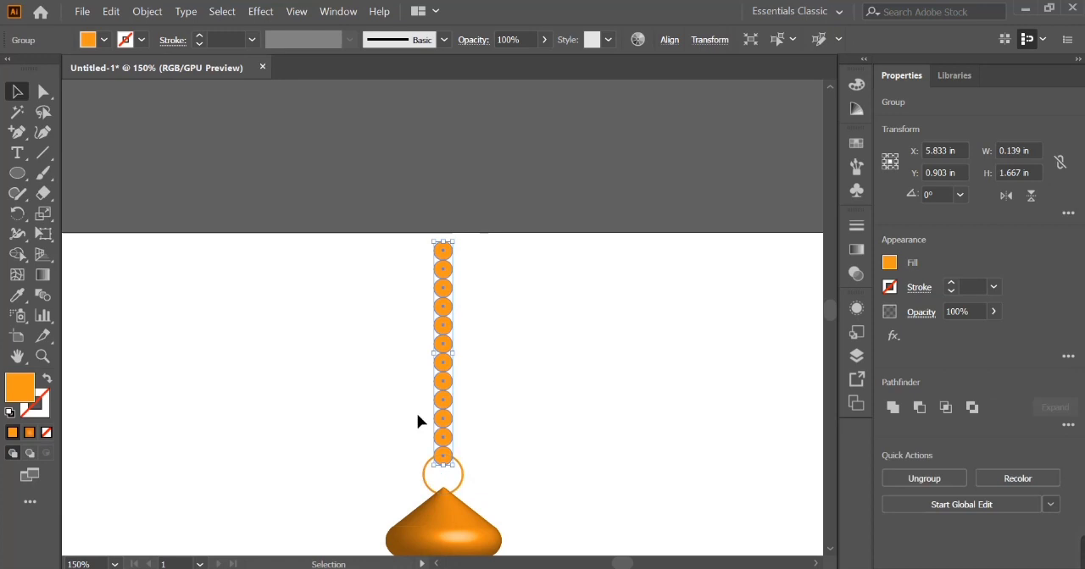
# - Centre the lantern, ring and bead chain horizontally on each other and group them as one object
pyautogui.hotkey('ctrl', 'a')
pyautogui.click(496, 499)
pyautogui.press('v')
pyautogui.click(458, 520)
pyautogui.click(452, 404)
pyautogui.keyDown('shift'); pyautogui.click(462, 478); pyautogui.keyUp('shift')
pyautogui.click(948, 409)
pyautogui.click(337, 496)
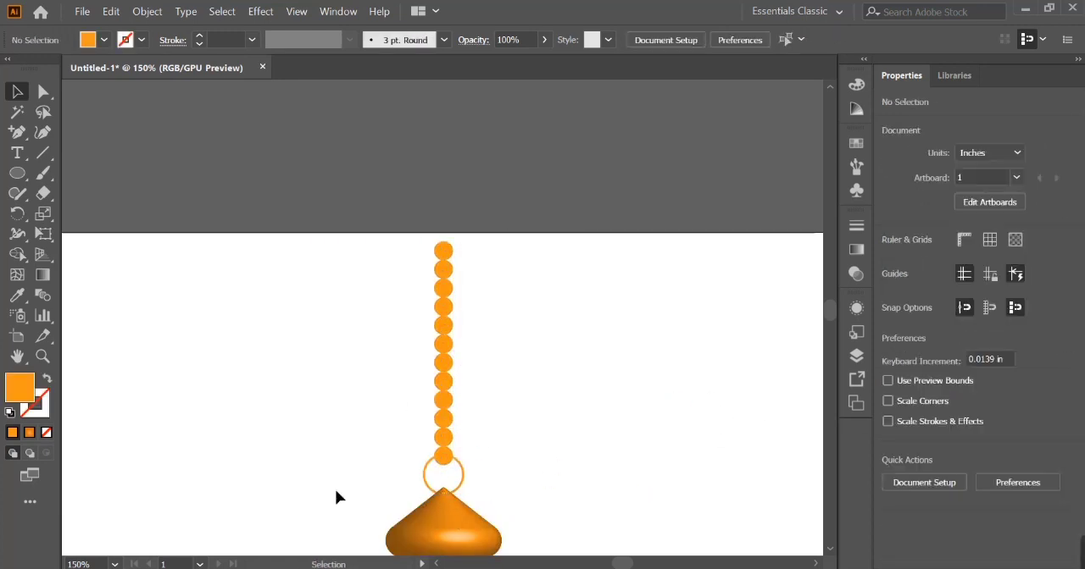
pyautogui.click(478, 534)
pyautogui.hotkey('ctrl', '-')
pyautogui.hotkey('ctrl', '-')
pyautogui.hotkey('ctrl', '-')
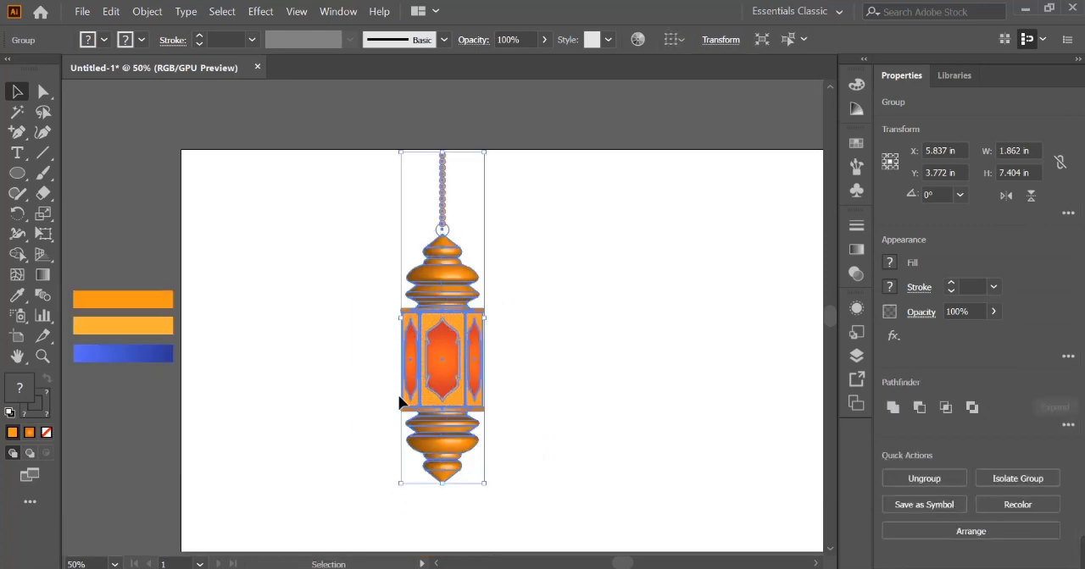
# - Move the hanging lantern near the artboard's left edge and place a smaller copy to its right, hanging from the top edge
pyautogui.moveTo(437, 364); pyautogui.dragTo(390, 360)
pyautogui.moveTo(435, 489); pyautogui.dragTo(412, 361)
pyautogui.click(466, 349)
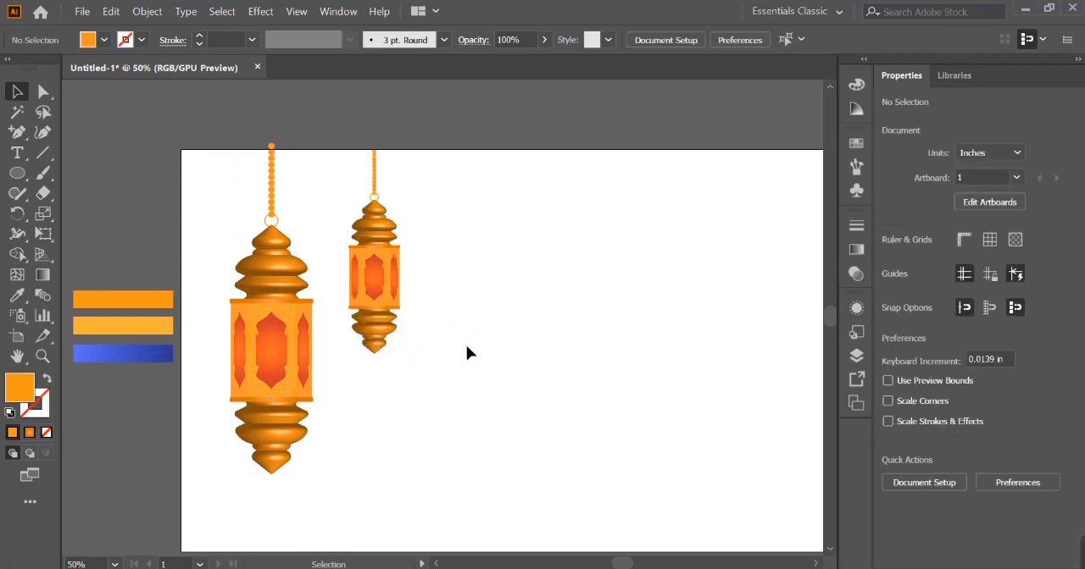